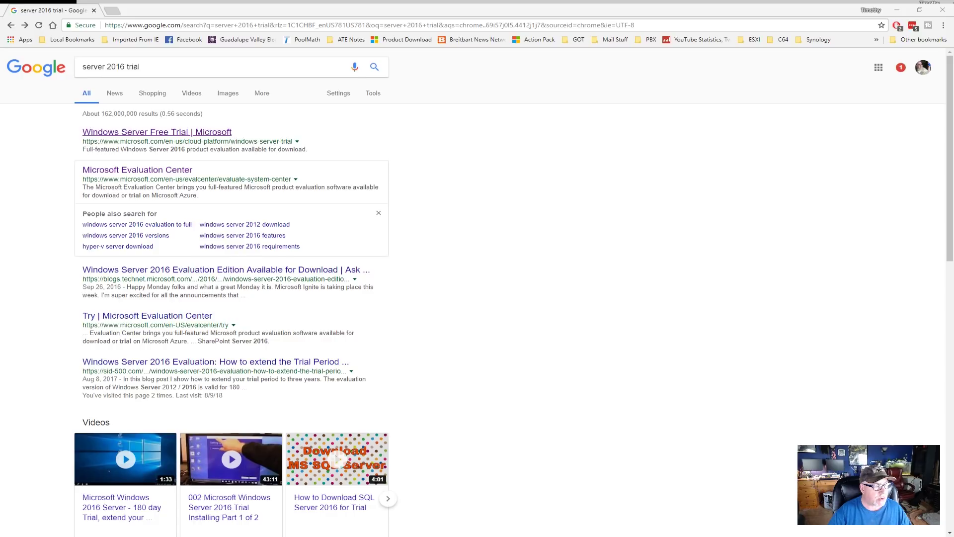
- Open the Windows Server Free Trial | Microsoft result and highlight the 180-day free trial wording
{"action": "left_click", "coordinate": [168, 133]}
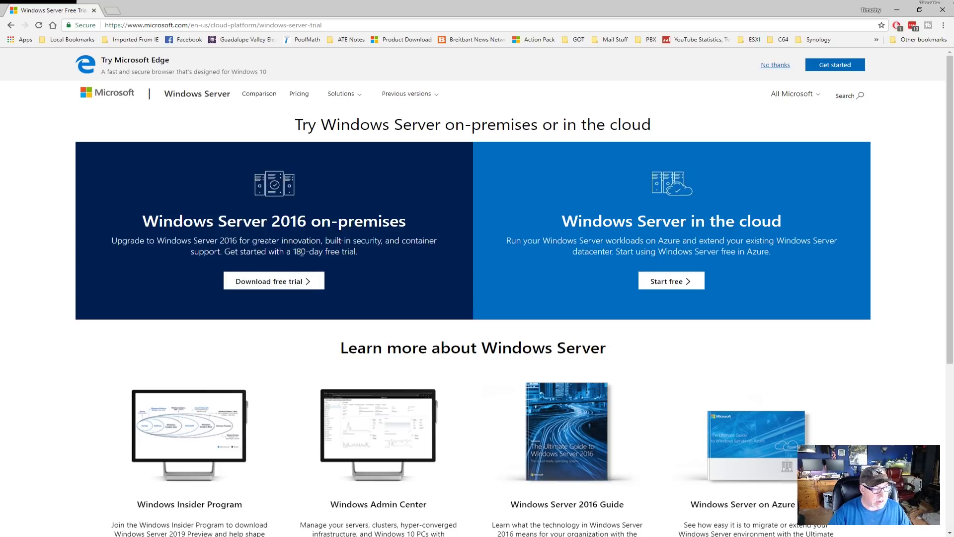
{"action": "left_click_drag", "start_coordinate": [292, 252], "coordinate": [358, 252]}
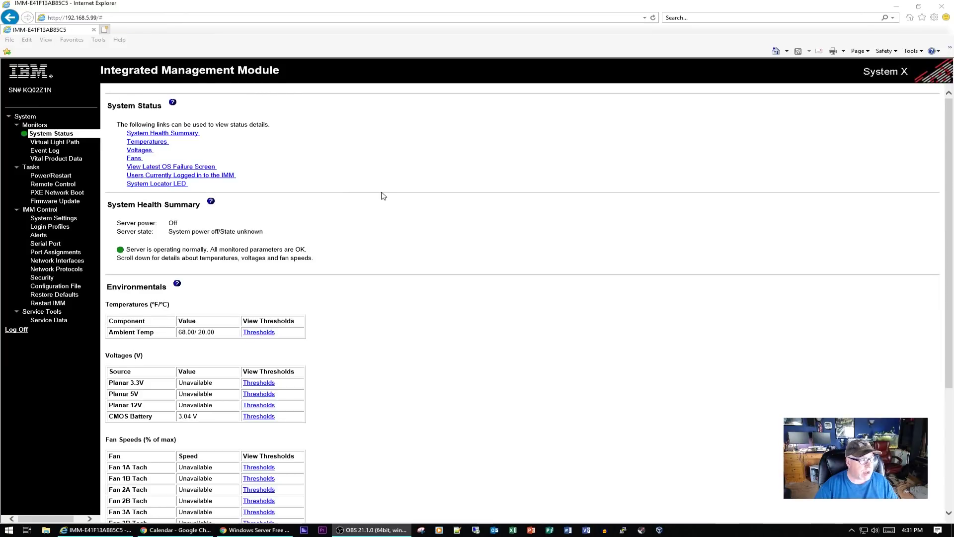
- Start a single-user Remote Control session from the IMM and run the Java viewer
{"action": "left_click", "coordinate": [45, 186]}
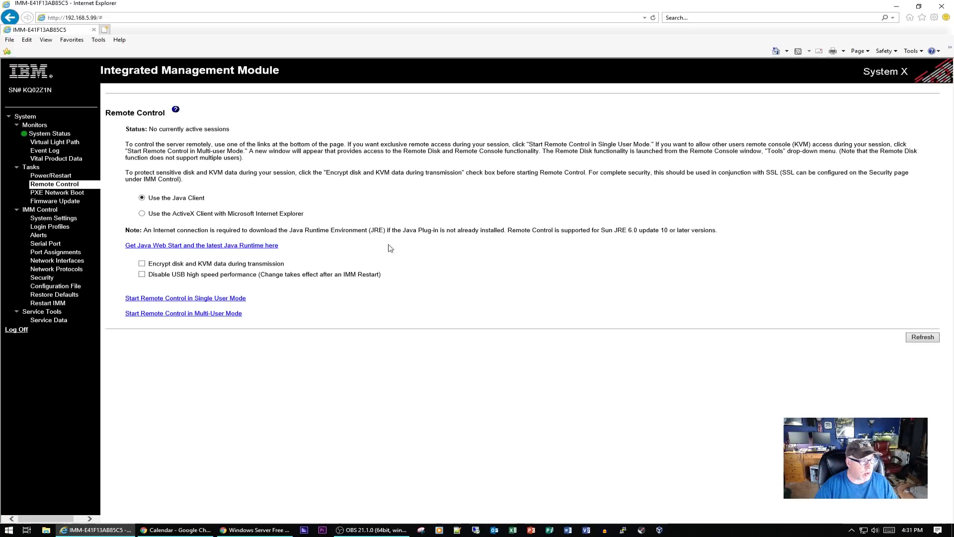
{"action": "left_click", "coordinate": [173, 299]}
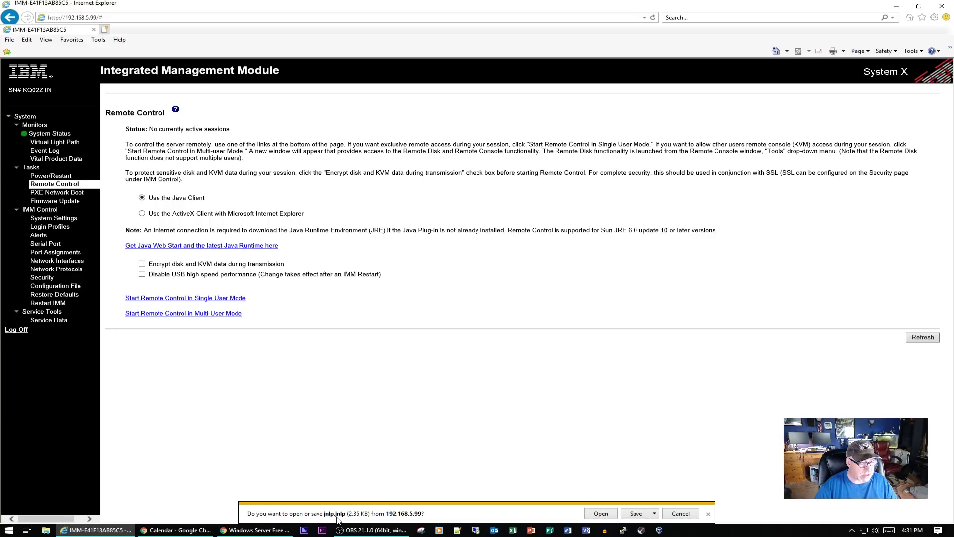
{"action": "left_click", "coordinate": [599, 515]}
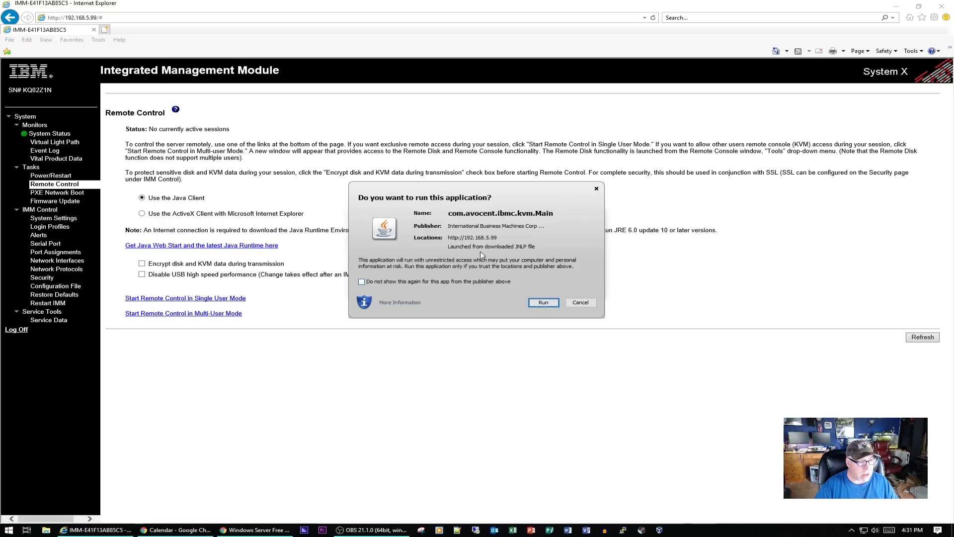
{"action": "left_click", "coordinate": [544, 303]}
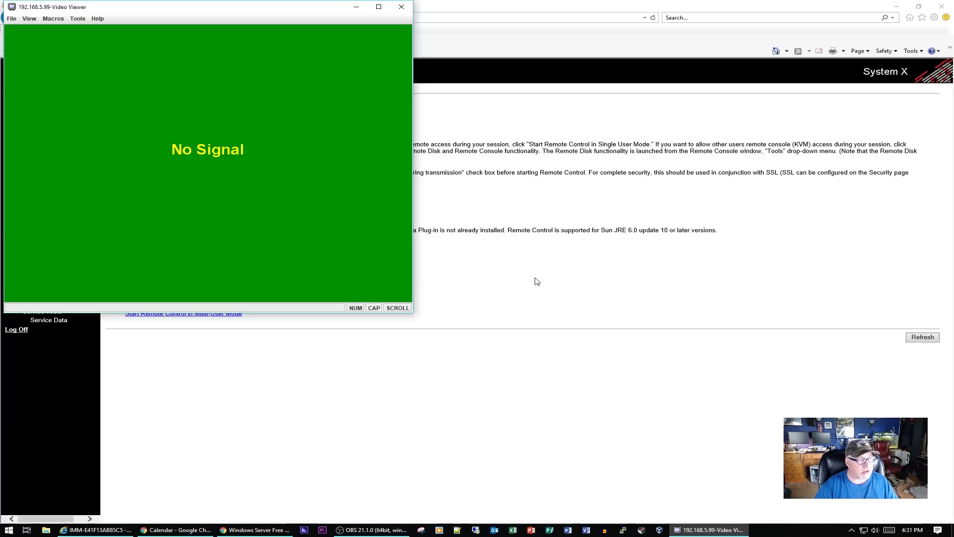
- Minimize Internet Explorer, reposition the Video Viewer, and launch Virtual Media from its Tools menu
{"action": "left_click_drag", "start_coordinate": [182, 11], "coordinate": [366, 44]}
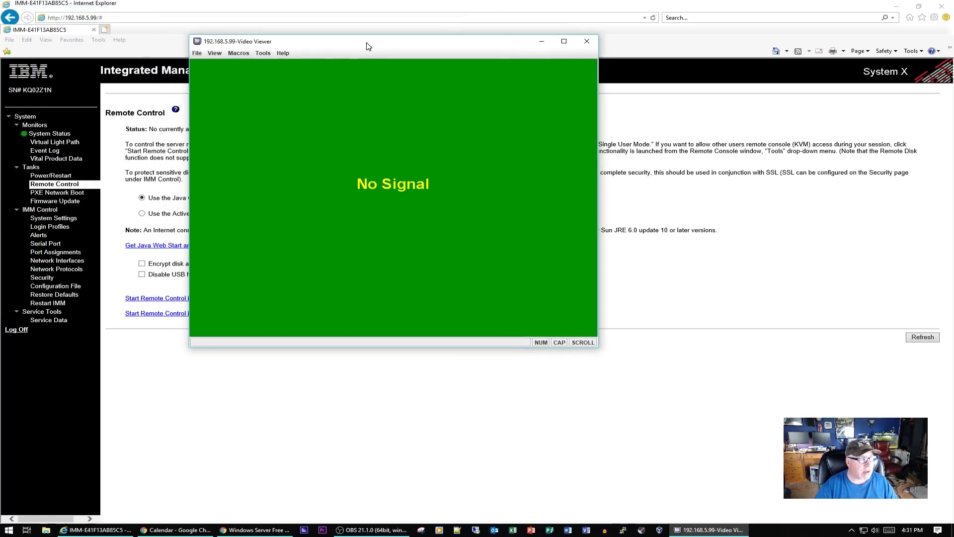
{"action": "left_click", "coordinate": [893, 6]}
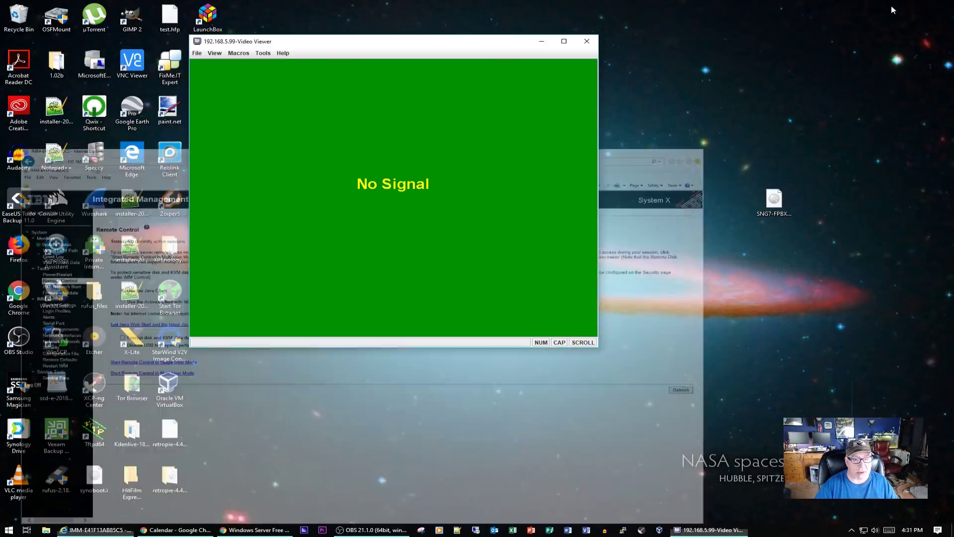
{"action": "left_click_drag", "start_coordinate": [435, 46], "coordinate": [542, 55]}
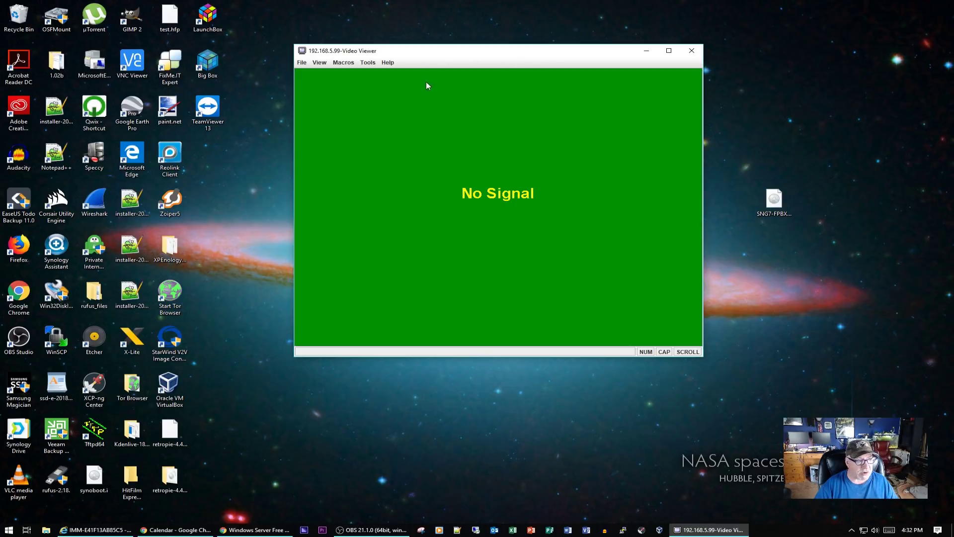
{"action": "left_click", "coordinate": [366, 63]}
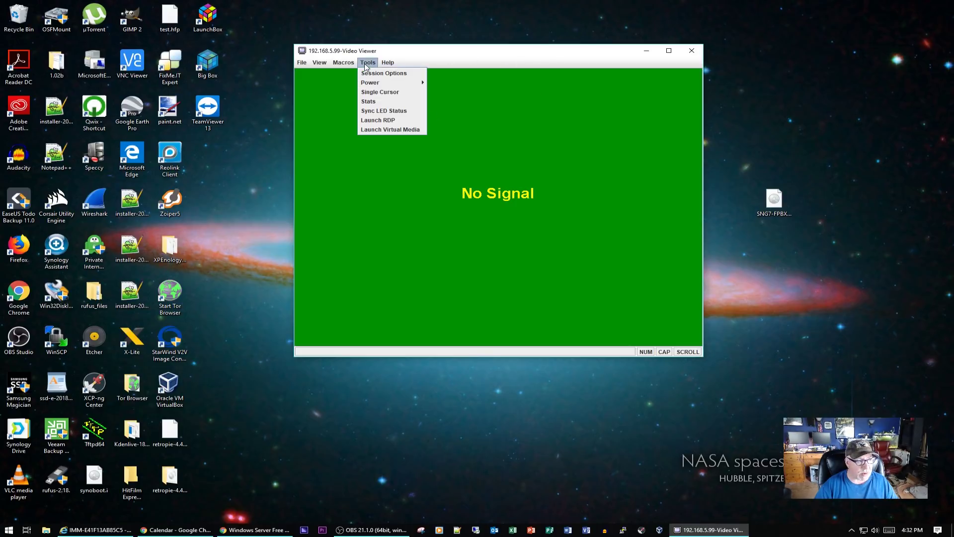
{"action": "left_click", "coordinate": [388, 129]}
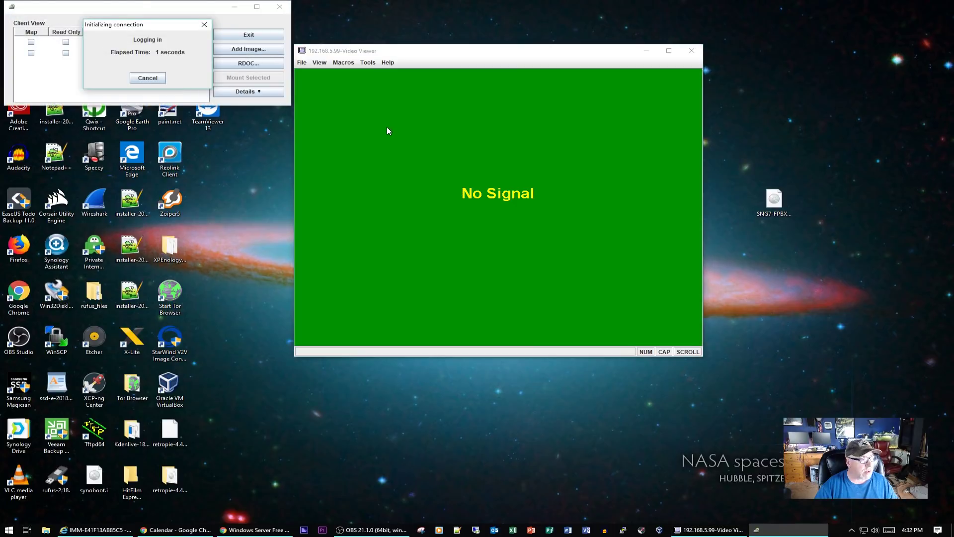
- Add the SW_DVD9 Windows Server 2016 ISO from Work (D:)\iso, map it, and mount it
{"action": "left_click", "coordinate": [252, 54]}
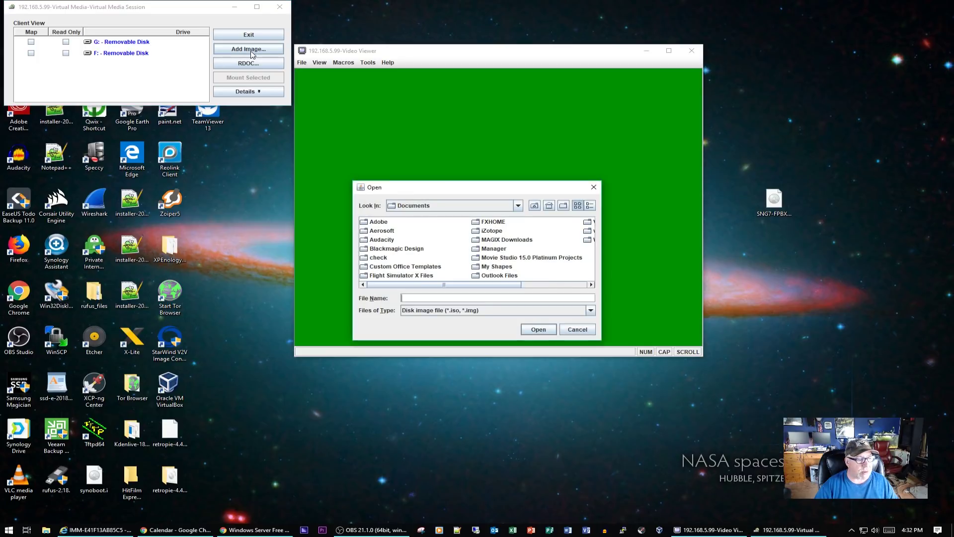
{"action": "left_click", "coordinate": [518, 206]}
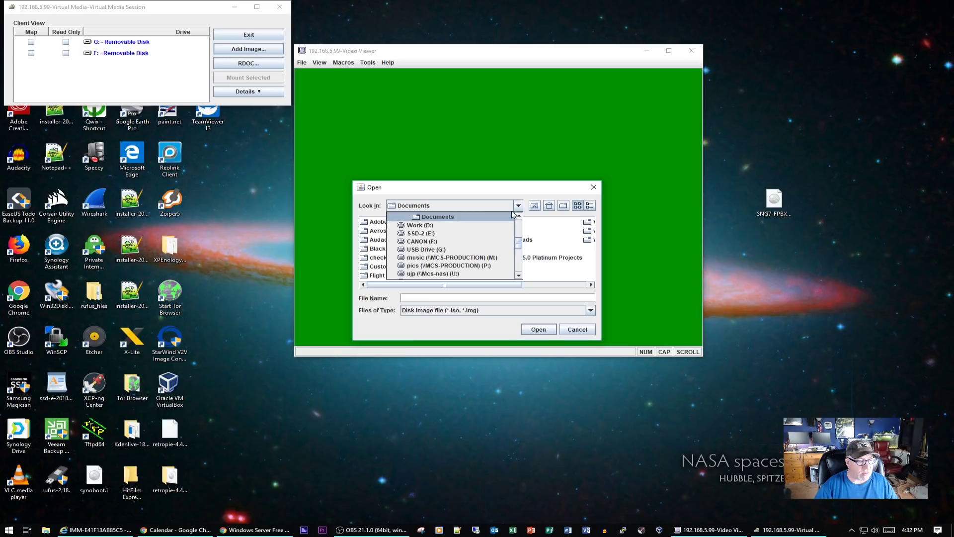
{"action": "left_click", "coordinate": [427, 226]}
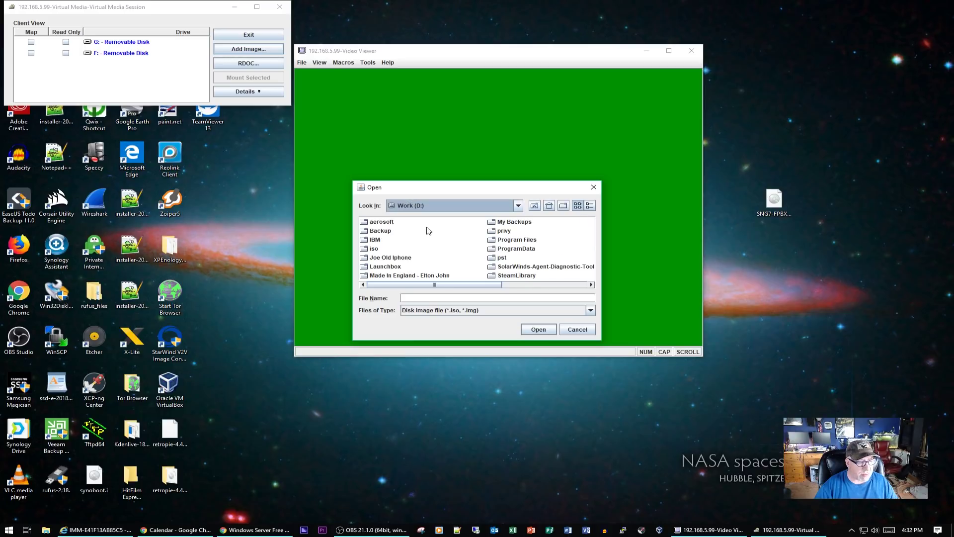
{"action": "double_click", "coordinate": [375, 248]}
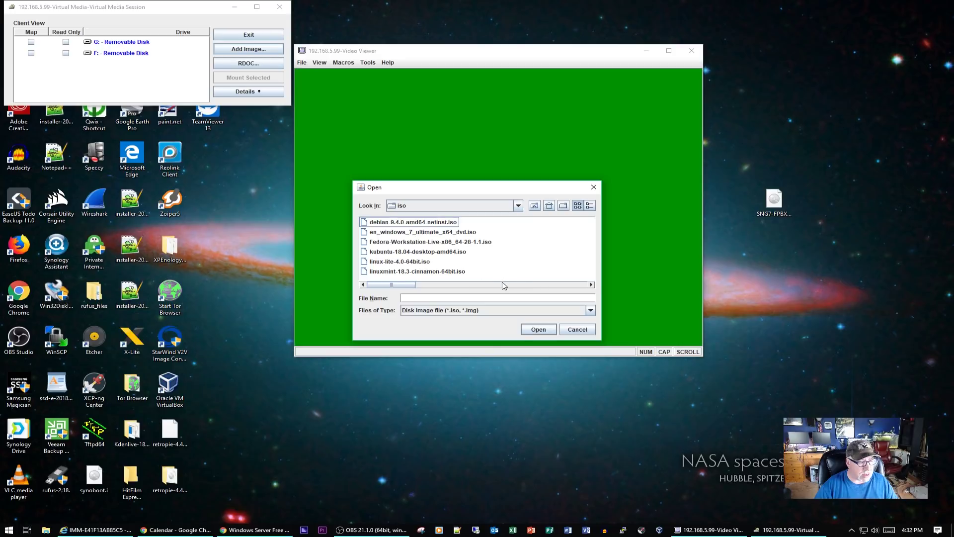
{"action": "left_click", "coordinate": [535, 287]}
{"action": "left_click", "coordinate": [535, 287]}
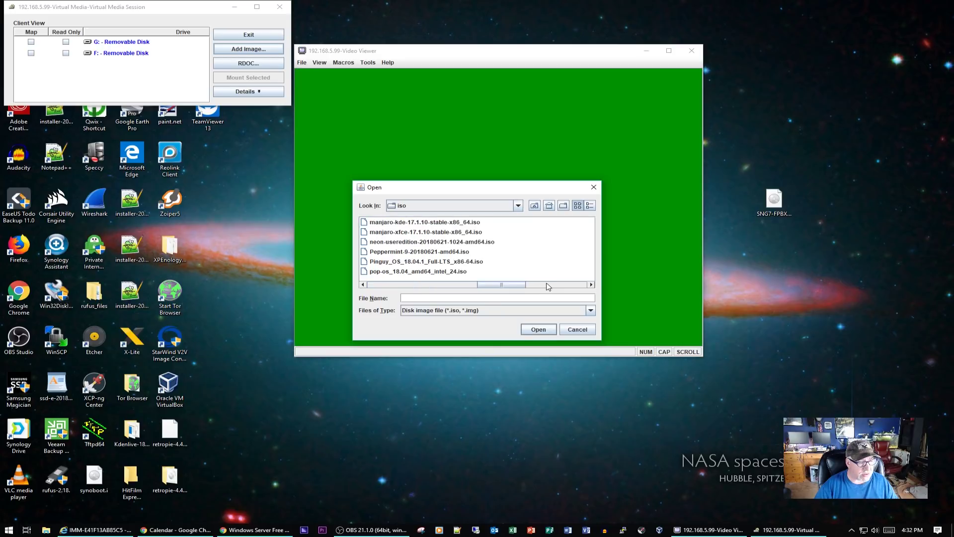
{"action": "left_click", "coordinate": [552, 286]}
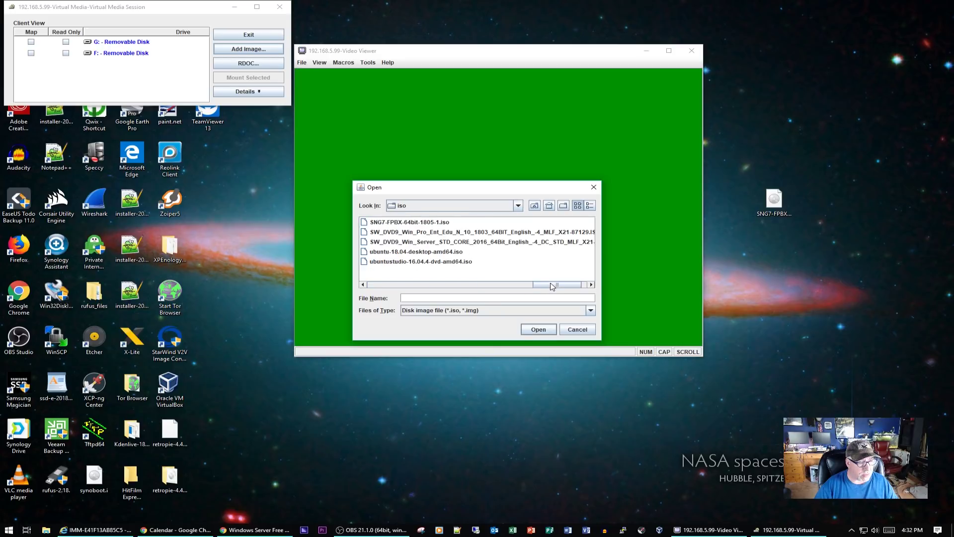
{"action": "left_click", "coordinate": [430, 243]}
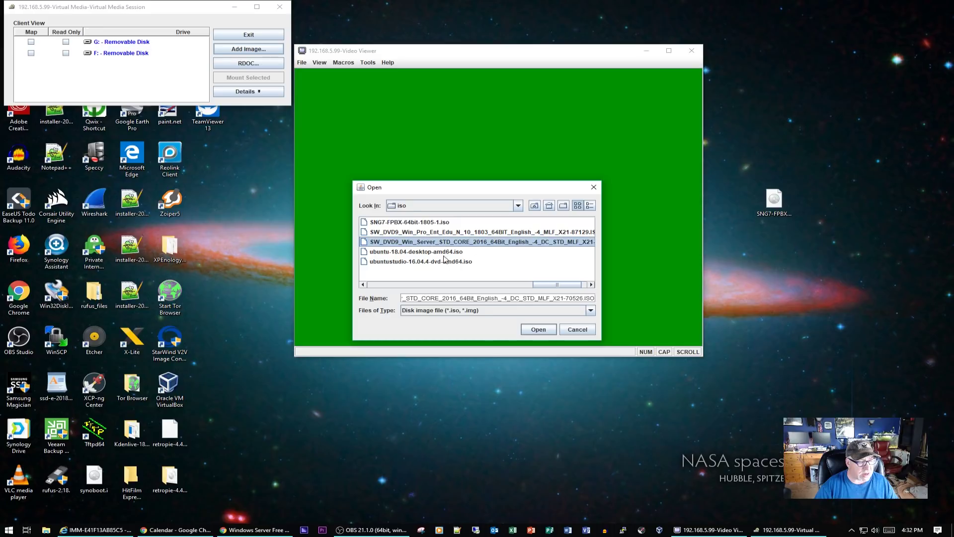
{"action": "left_click", "coordinate": [538, 329]}
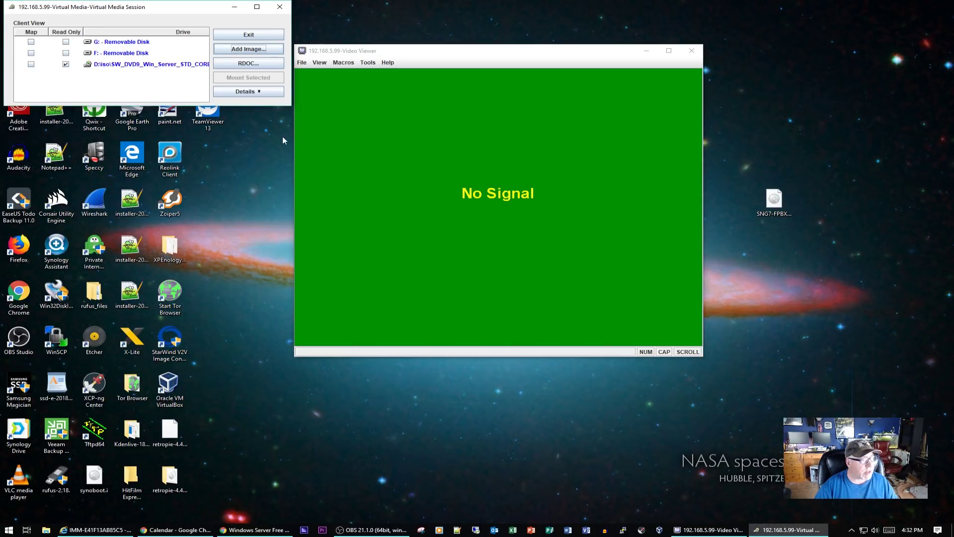
{"action": "left_click", "coordinate": [31, 64]}
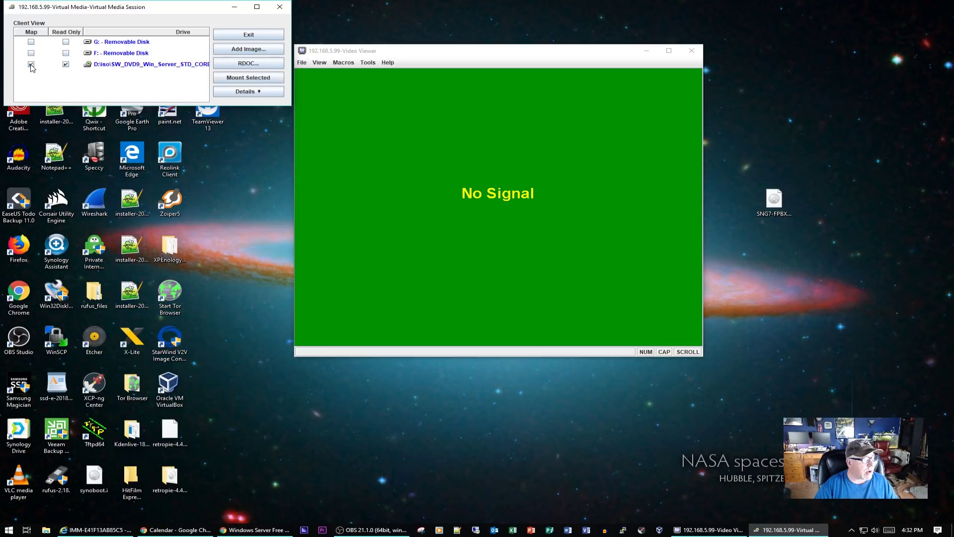
{"action": "left_click", "coordinate": [245, 77]}
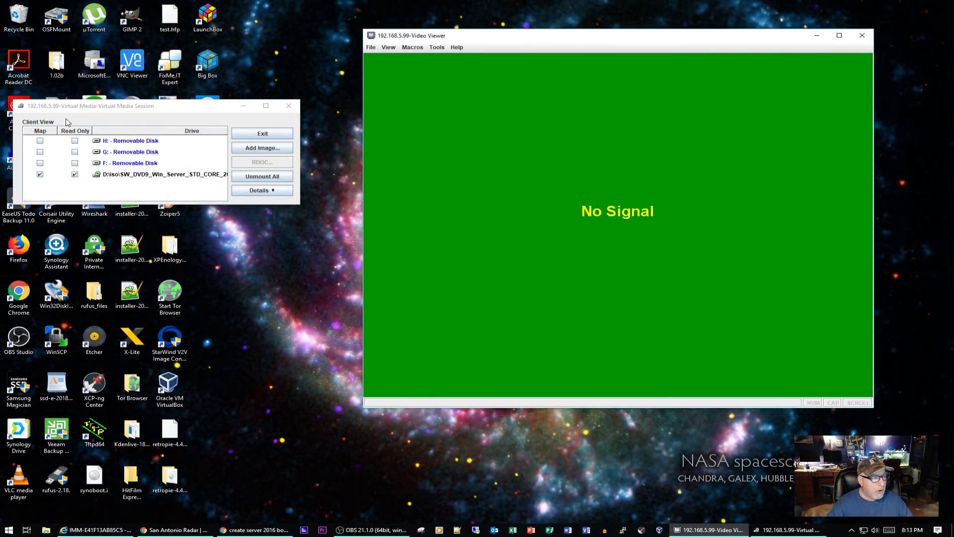
- Move the Virtual Media window aside and power the server on via Tools > Power > On
{"action": "left_click_drag", "start_coordinate": [189, 110], "coordinate": [218, 90]}
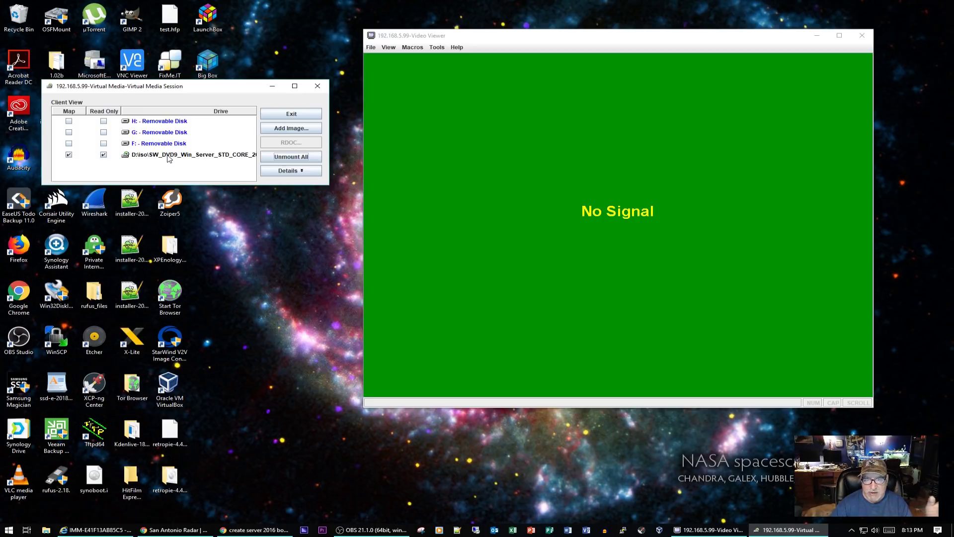
{"action": "left_click", "coordinate": [437, 47]}
{"action": "mouse_move", "coordinate": [446, 72]}
{"action": "left_click", "coordinate": [501, 67]}
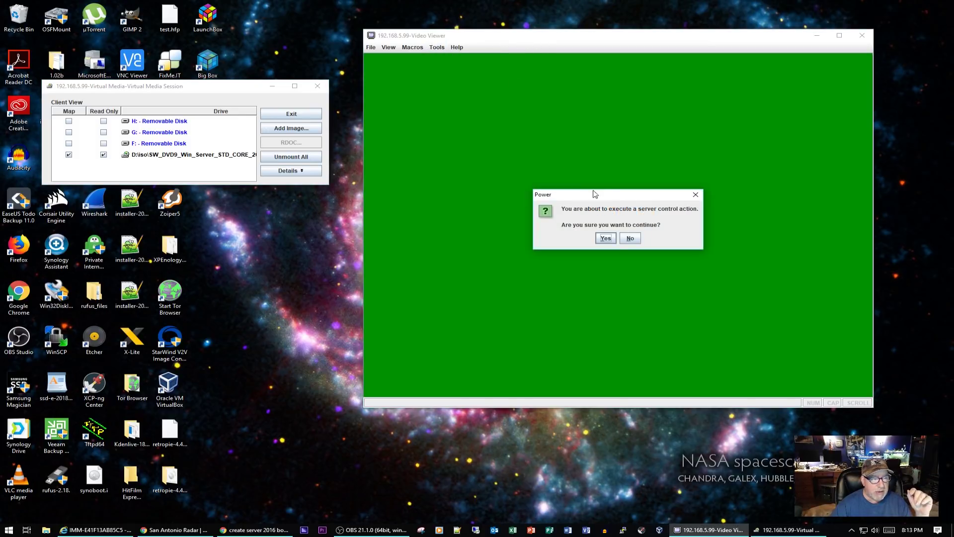
{"action": "left_click", "coordinate": [609, 242]}
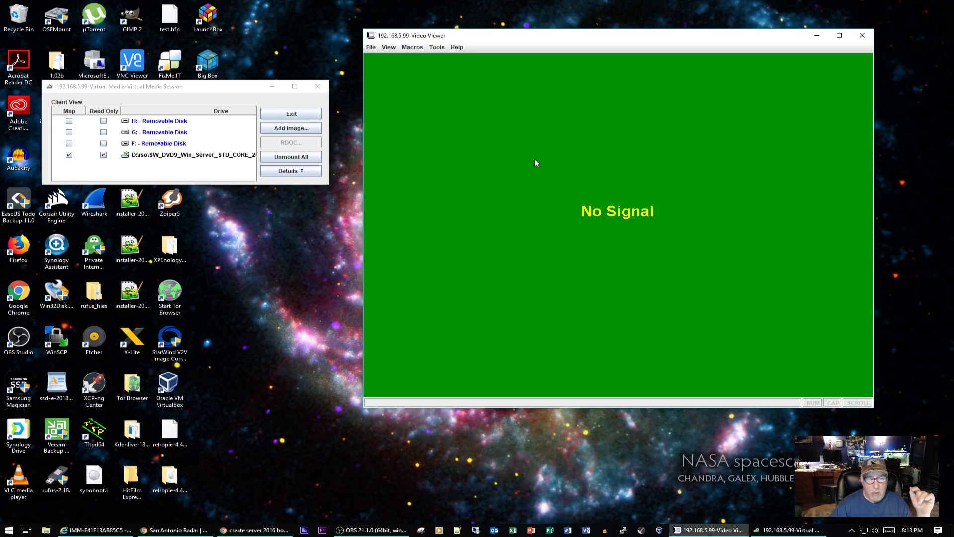
- Close the Tools menu and focus the Video Viewer while the server reaches the IBM System x splash
{"action": "left_click", "coordinate": [437, 47]}
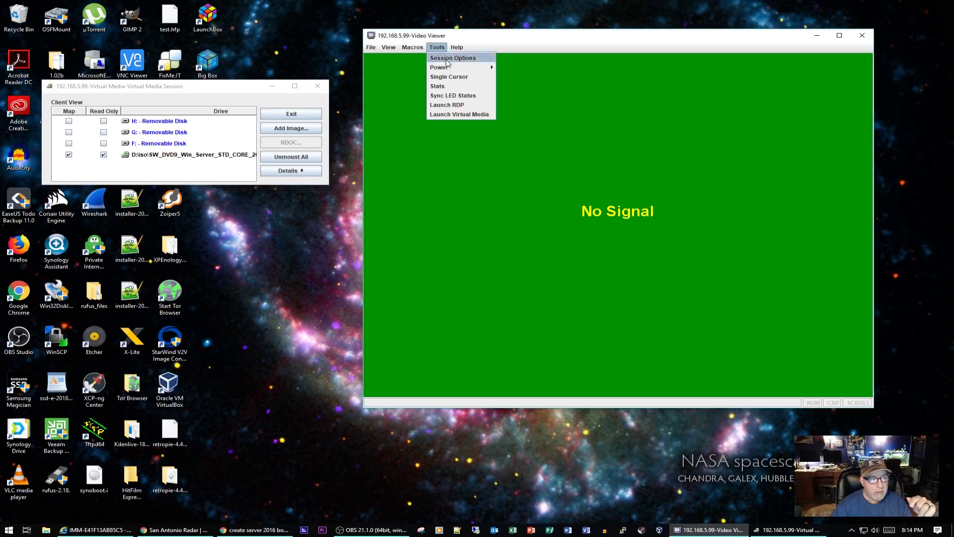
{"action": "left_click", "coordinate": [608, 154]}
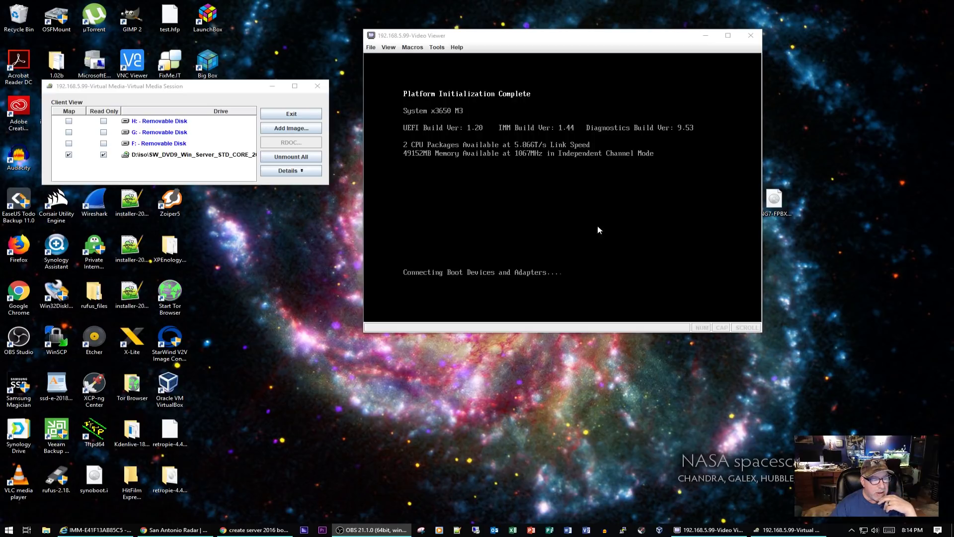
{"action": "left_click", "coordinate": [594, 209]}
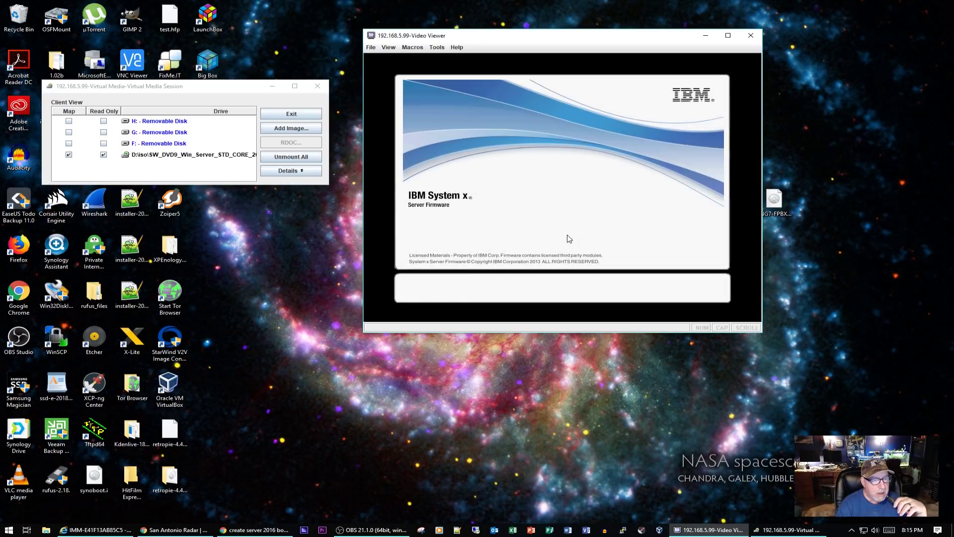
- Boot once from the Legacy Only option in the F12 menu, then check the mapped drive details
{"action": "key", "text": "F12"}
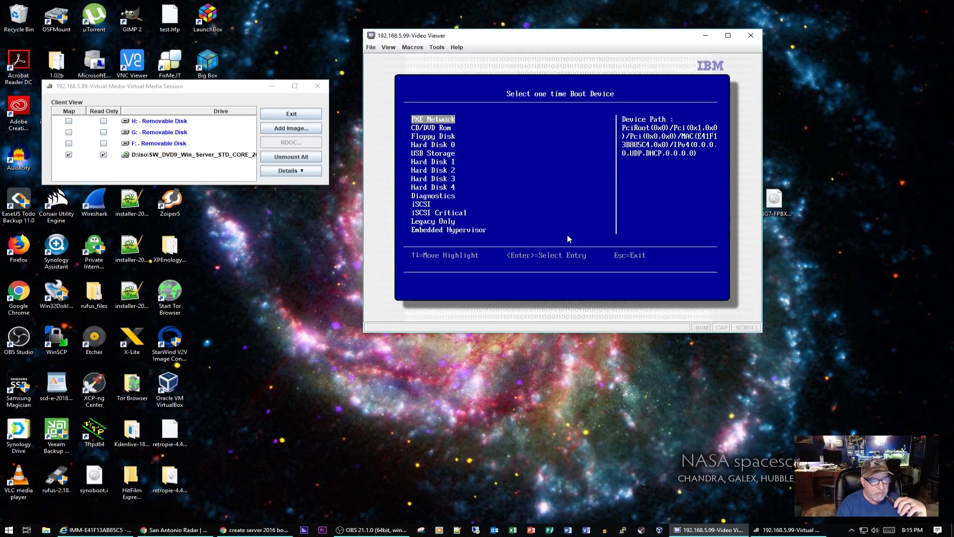
{"action": "key", "text": "Down"}
{"action": "key", "text": "Down"}
{"action": "key", "text": "Down"}
{"action": "key", "text": "Down"}
{"action": "key", "text": "Down"}
{"action": "key", "text": "Down"}
{"action": "key", "text": "Down"}
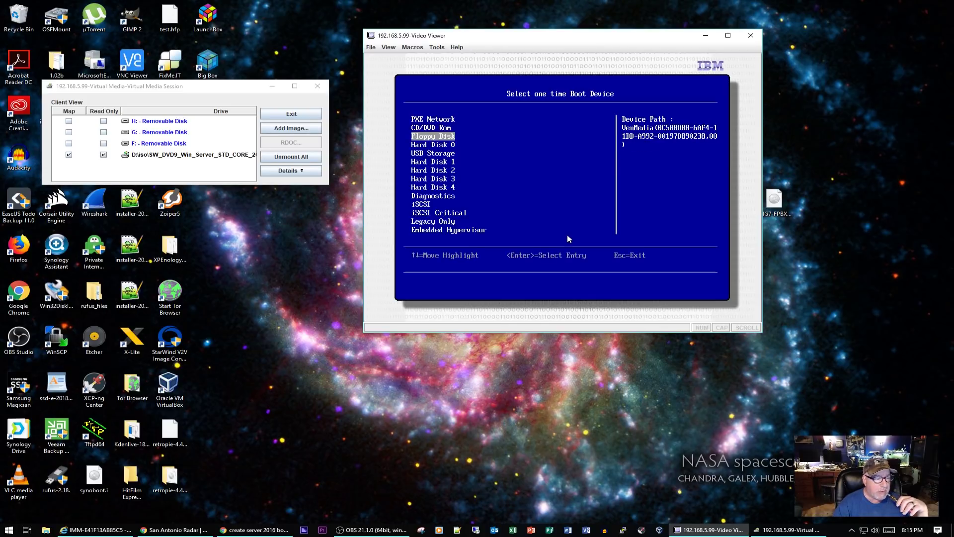
{"action": "key", "text": "Down"}
{"action": "key", "text": "Down"}
{"action": "key", "text": "Down"}
{"action": "key", "text": "Down"}
{"action": "key", "text": "Down"}
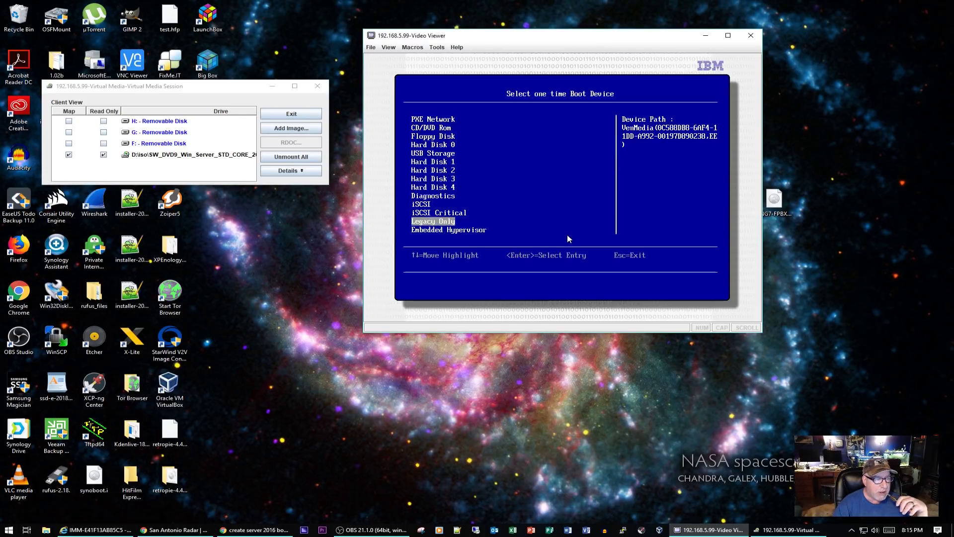
{"action": "key", "text": "Return"}
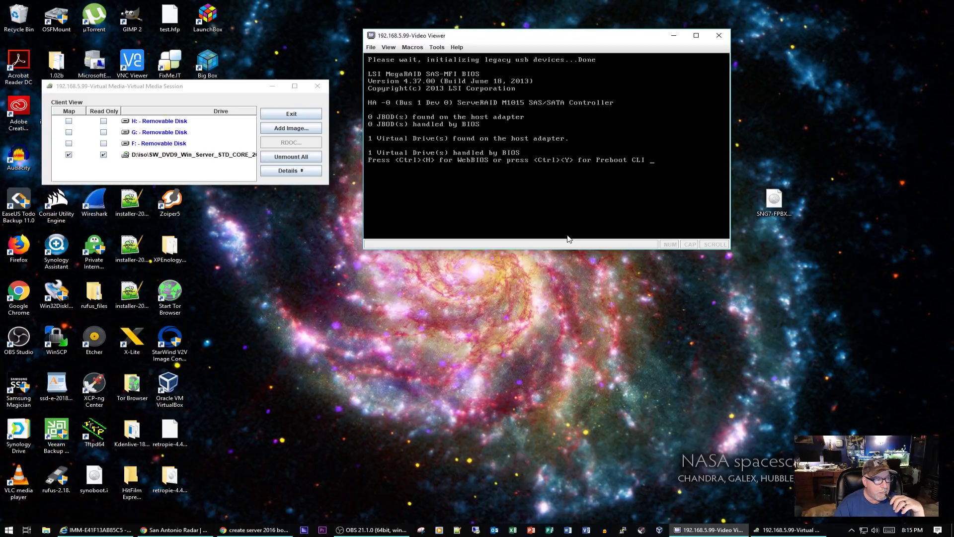
{"action": "left_click", "coordinate": [290, 171]}
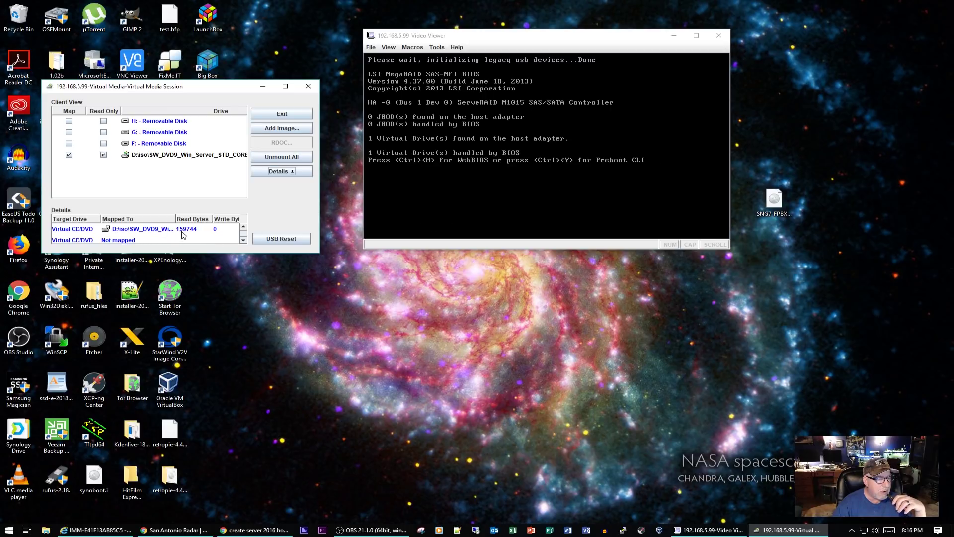
{"action": "left_click", "coordinate": [475, 214]}
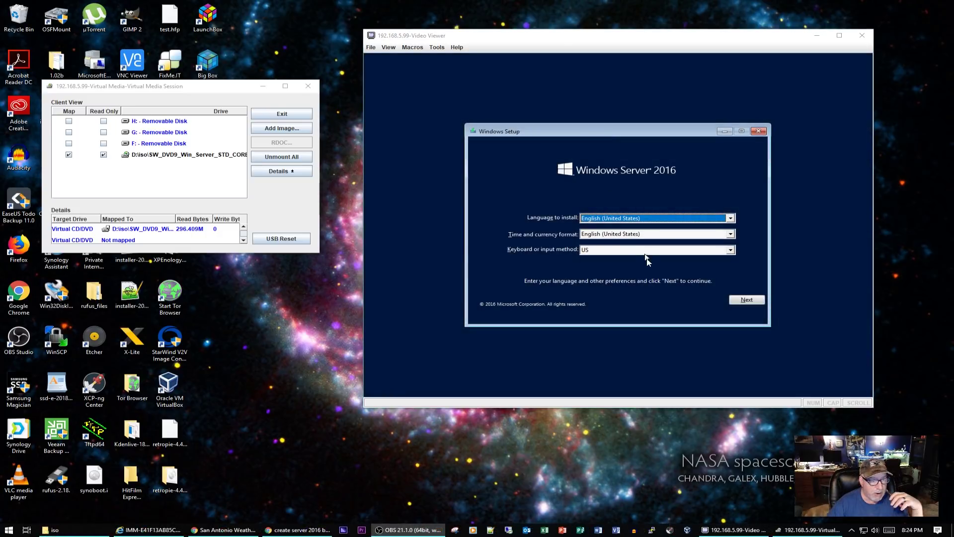
- Begin installing Windows Server 2016 Standard (Desktop Experience), accepting the license and choosing a Custom install
{"action": "left_click", "coordinate": [745, 301]}
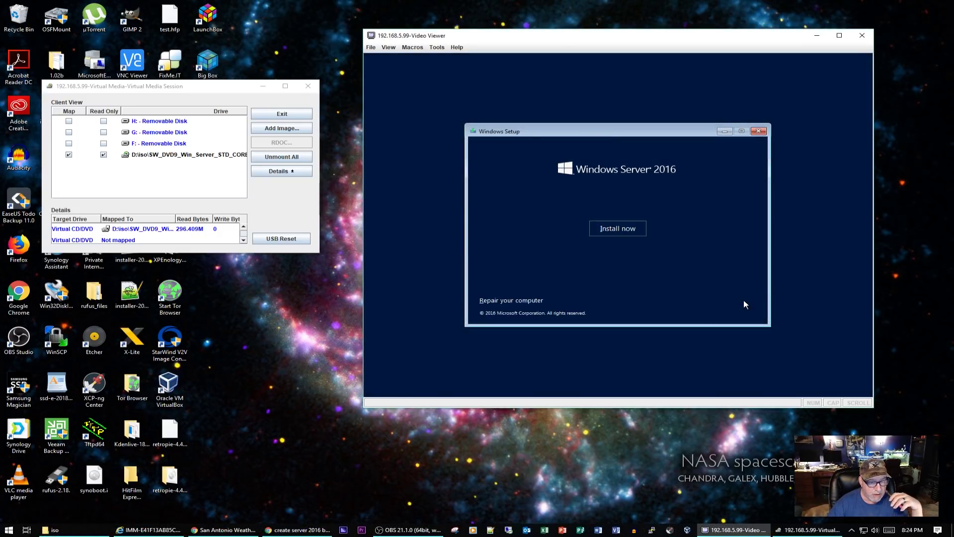
{"action": "left_click", "coordinate": [630, 234]}
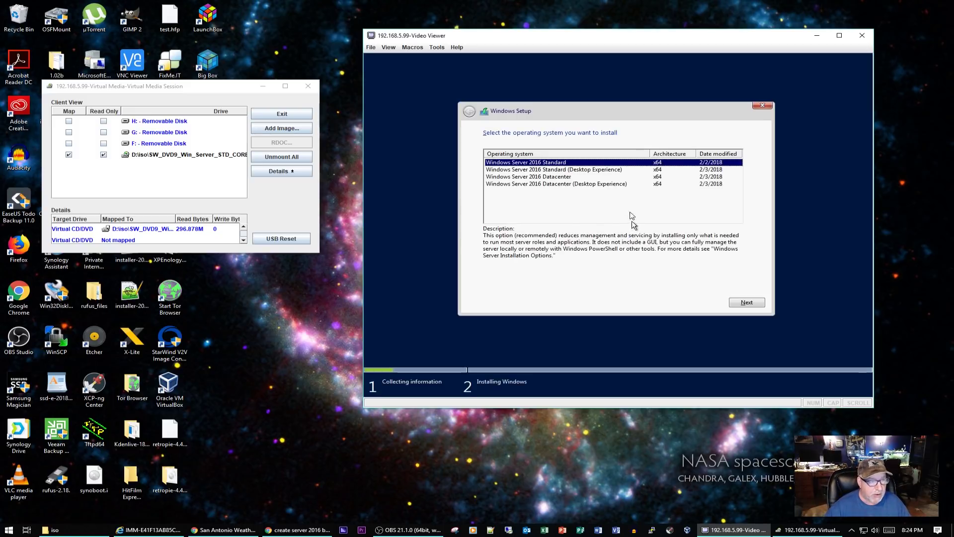
{"action": "left_click", "coordinate": [576, 171]}
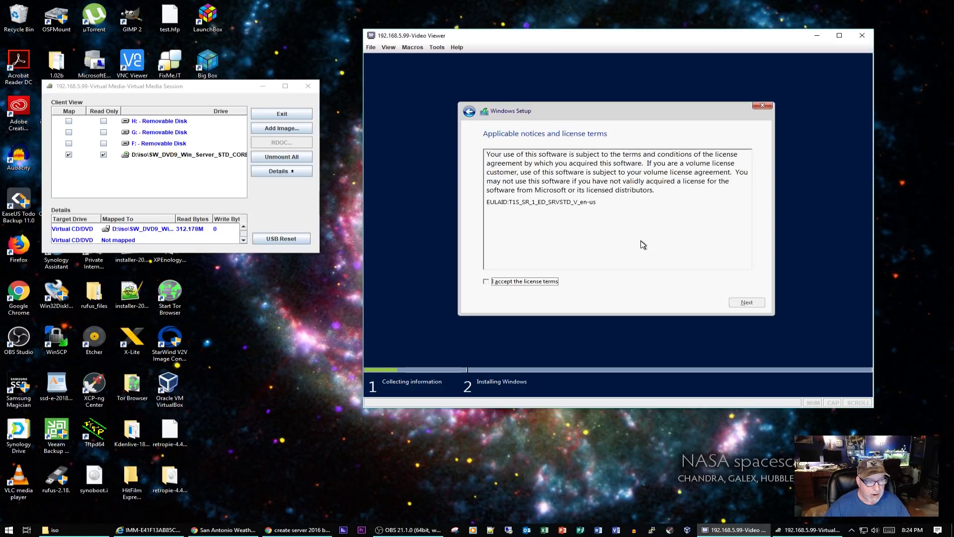
{"action": "left_click", "coordinate": [538, 281]}
{"action": "left_click", "coordinate": [733, 303]}
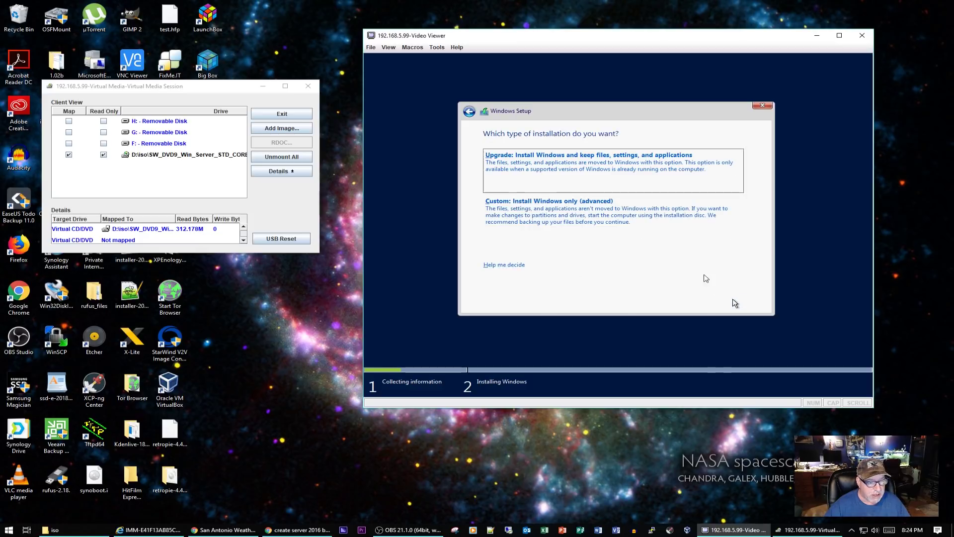
{"action": "left_click", "coordinate": [602, 217]}
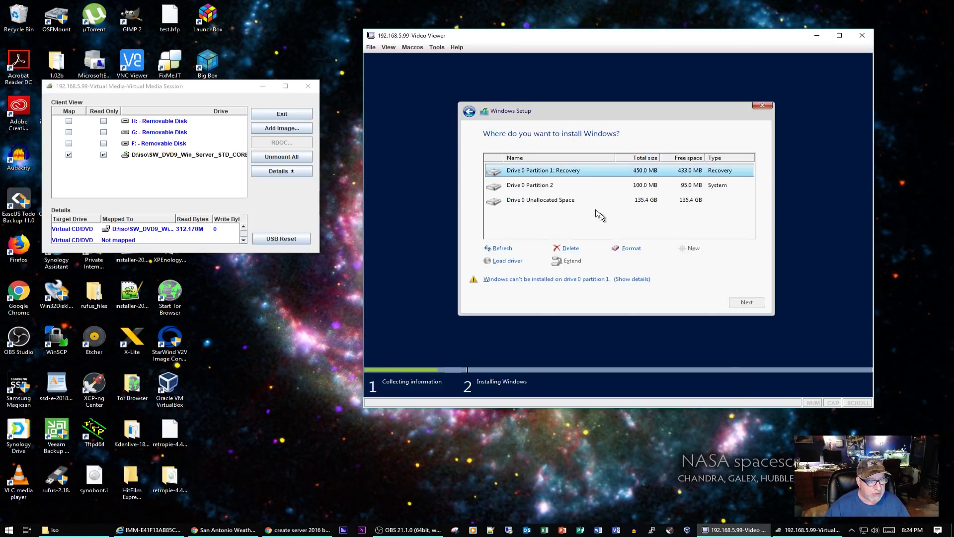
- Delete Drive 0 Partition 2 and the Recovery partition, leaving 136.0 GB unallocated
{"action": "left_click", "coordinate": [564, 201]}
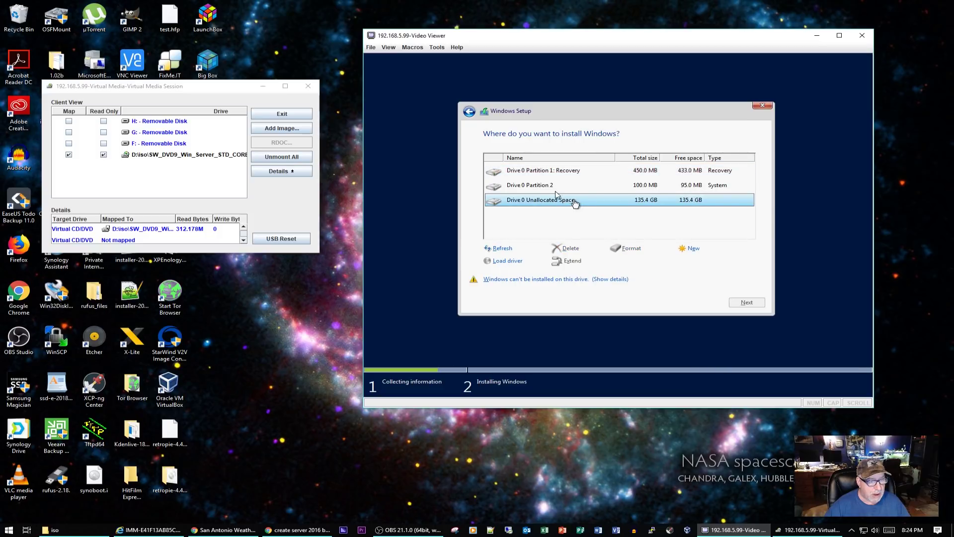
{"action": "left_click", "coordinate": [551, 188]}
{"action": "left_click", "coordinate": [570, 248]}
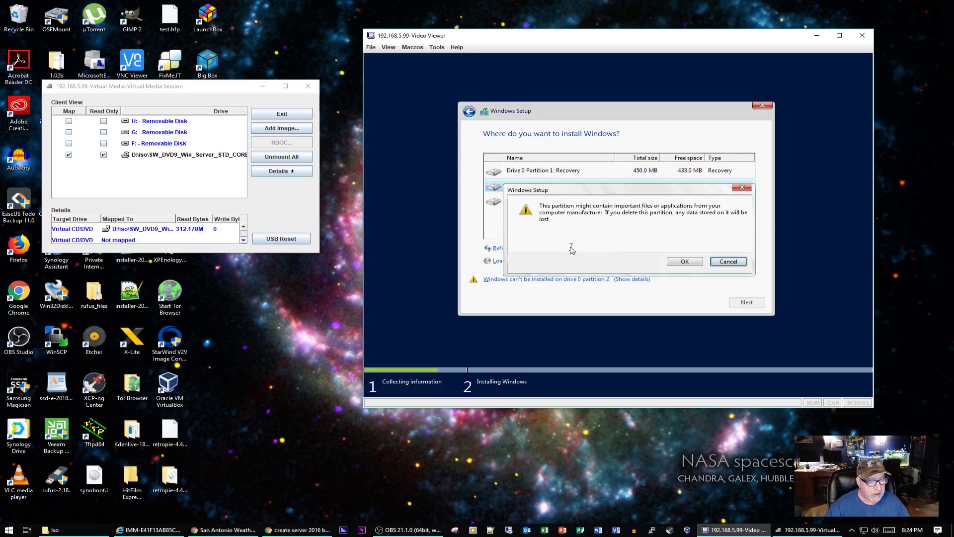
{"action": "left_click", "coordinate": [685, 262]}
{"action": "left_click", "coordinate": [570, 248]}
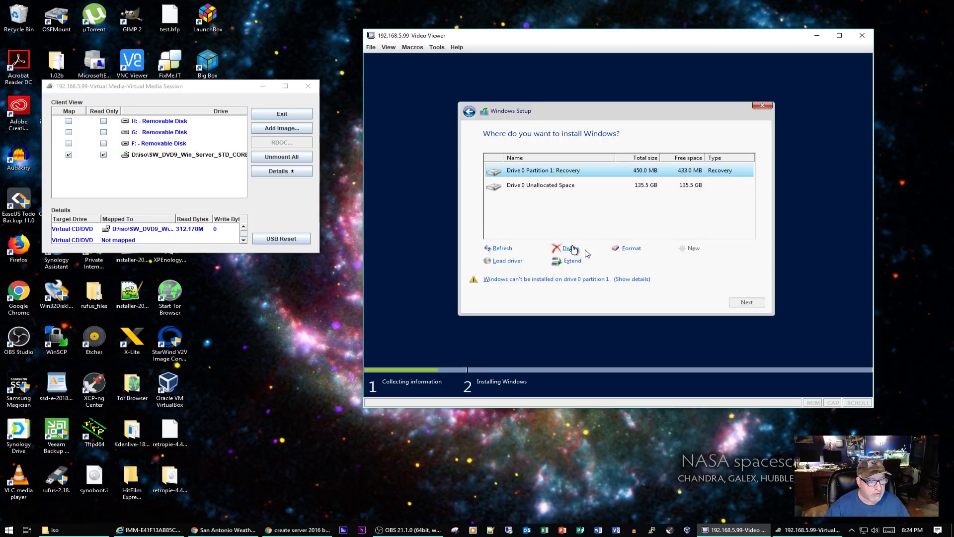
{"action": "left_click", "coordinate": [680, 263]}
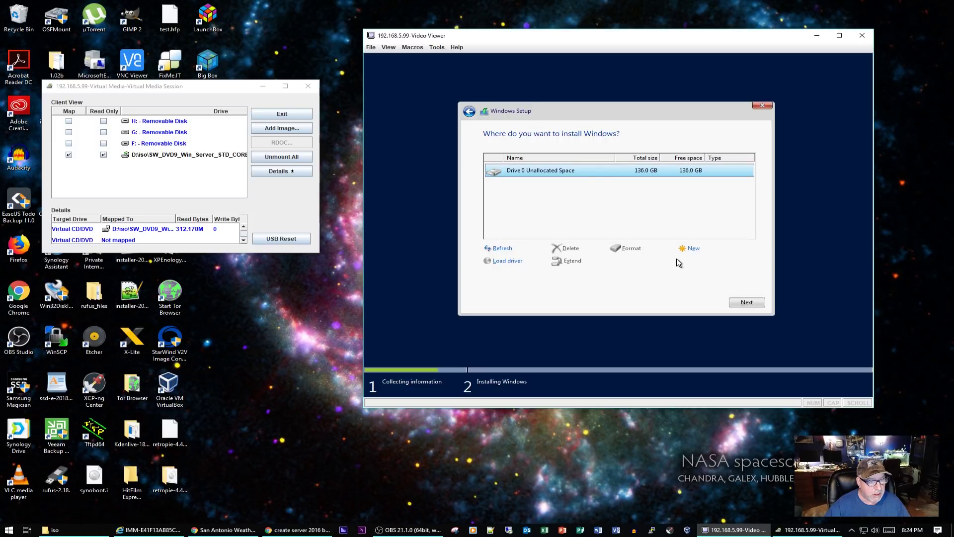
- Install Windows onto Drive 0's 136.0 GB unallocated space
{"action": "left_click", "coordinate": [747, 303]}
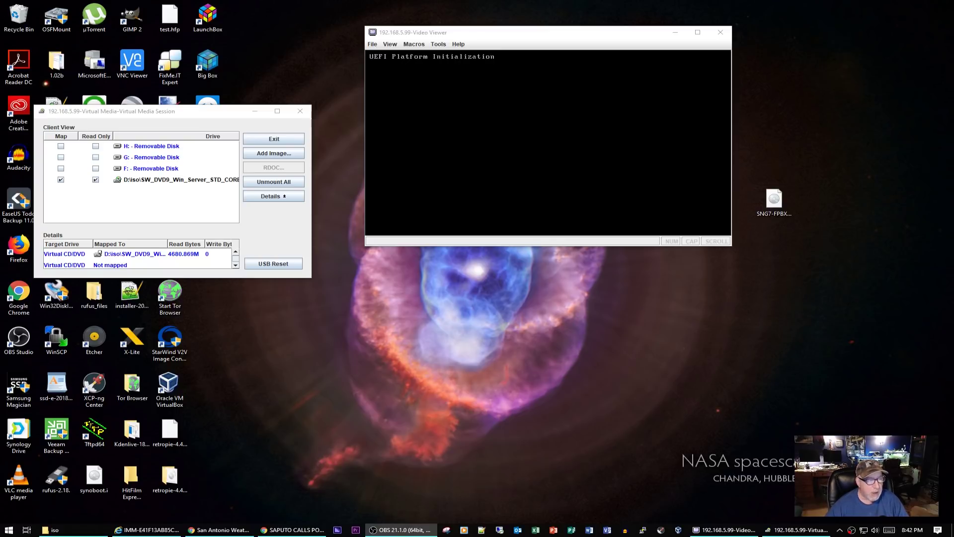
- Bring the server console forward and wait for the Administrator password page of Customize settings
{"action": "left_click", "coordinate": [582, 38]}
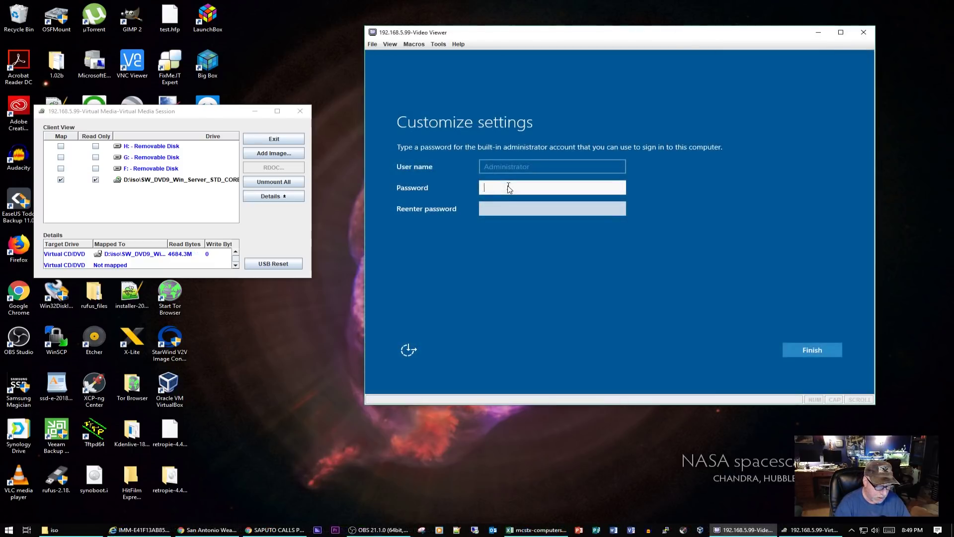
- Enter and confirm the Administrator password, then finish to reach the Windows lock screen
{"action": "type", "text": "******"}
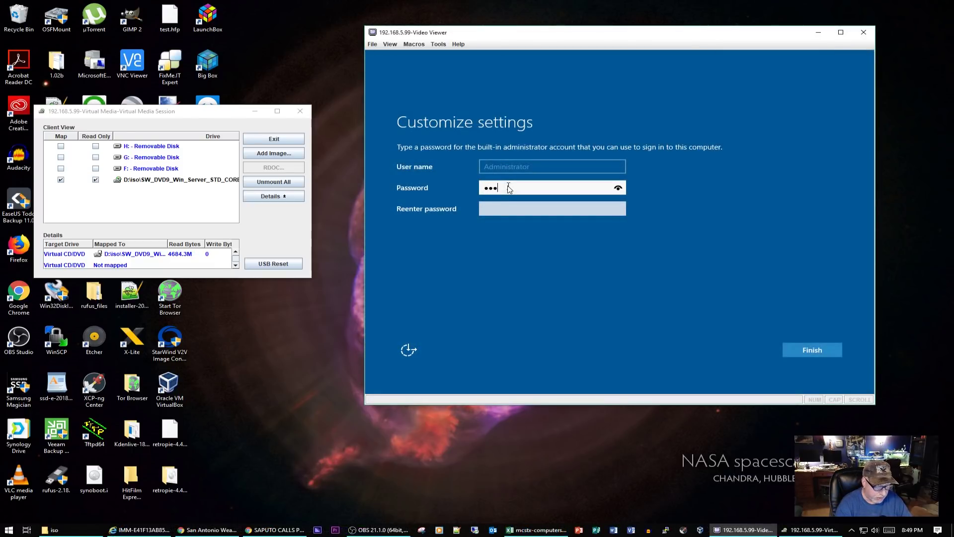
{"action": "type", "text": "**"}
{"action": "key", "text": "Tab"}
{"action": "type", "text": "********"}
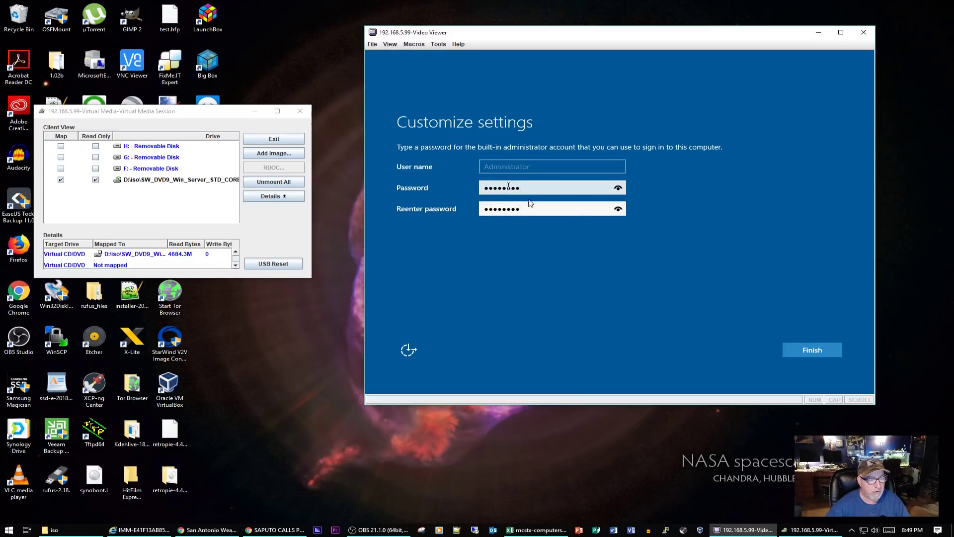
{"action": "left_click", "coordinate": [806, 351]}
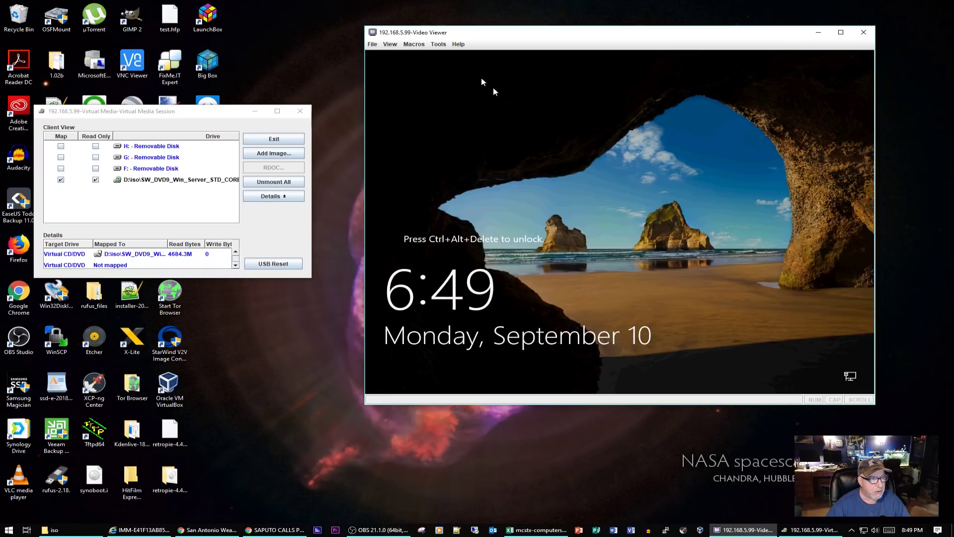
- Send Ctrl-Alt-Del from the Macros menu and sign in as Administrator with the account password
{"action": "left_click", "coordinate": [414, 44]}
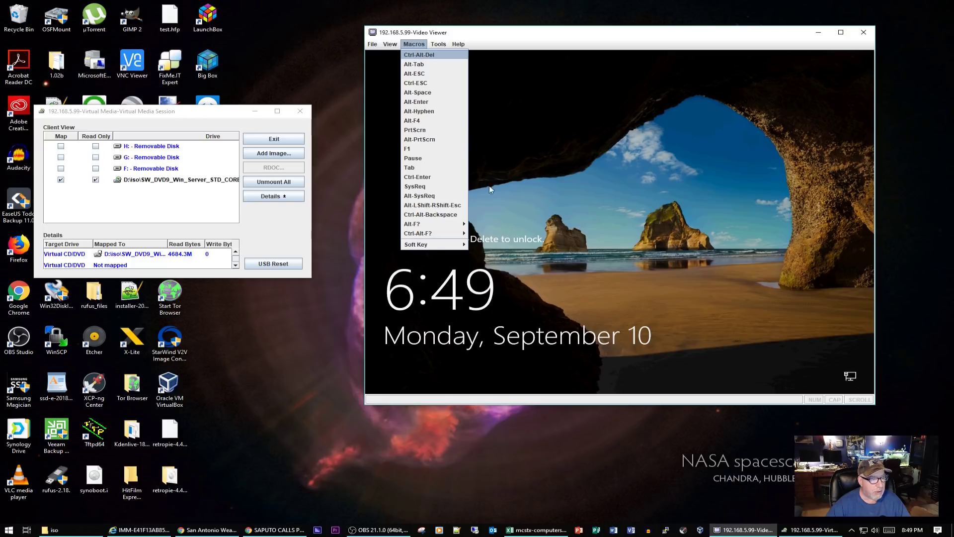
{"action": "key", "text": "Return"}
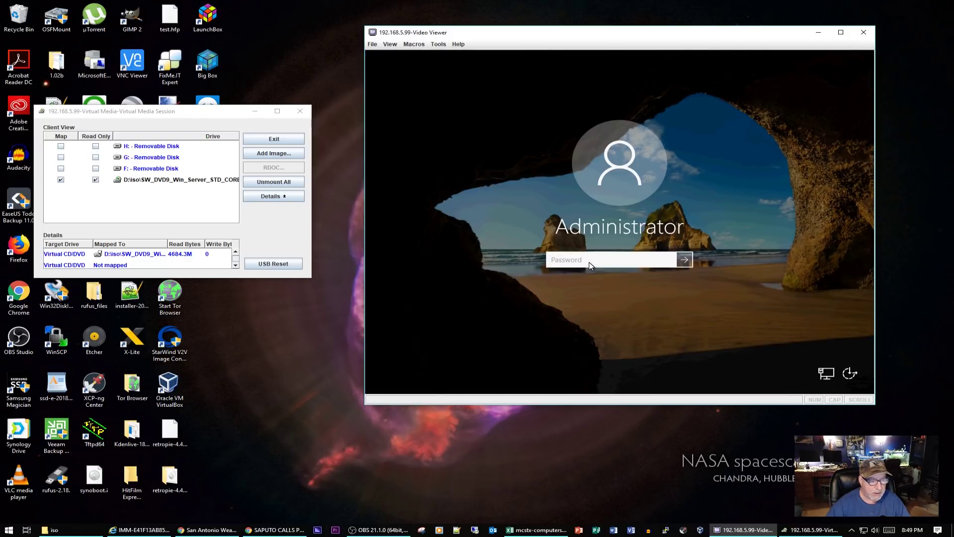
{"action": "type", "text": "•••••"}
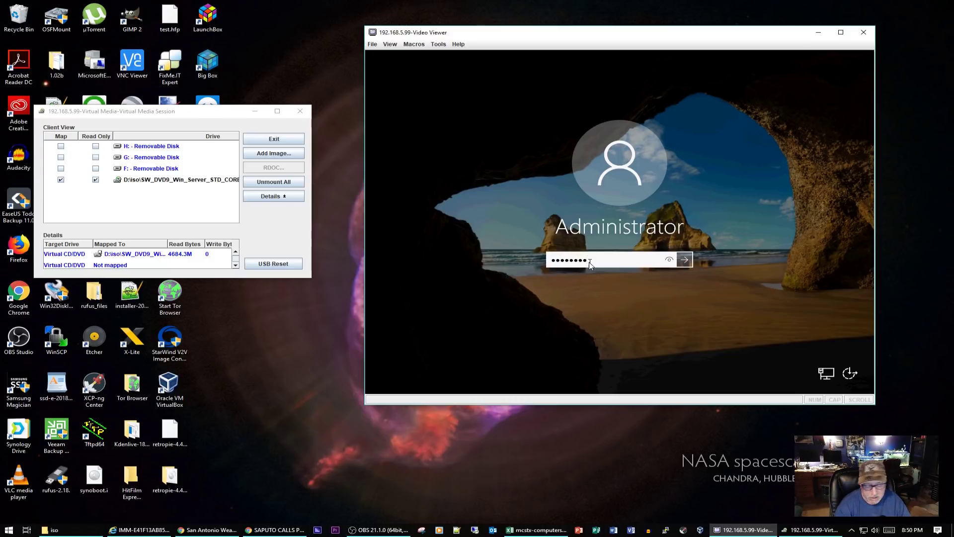
{"action": "key", "text": "Return"}
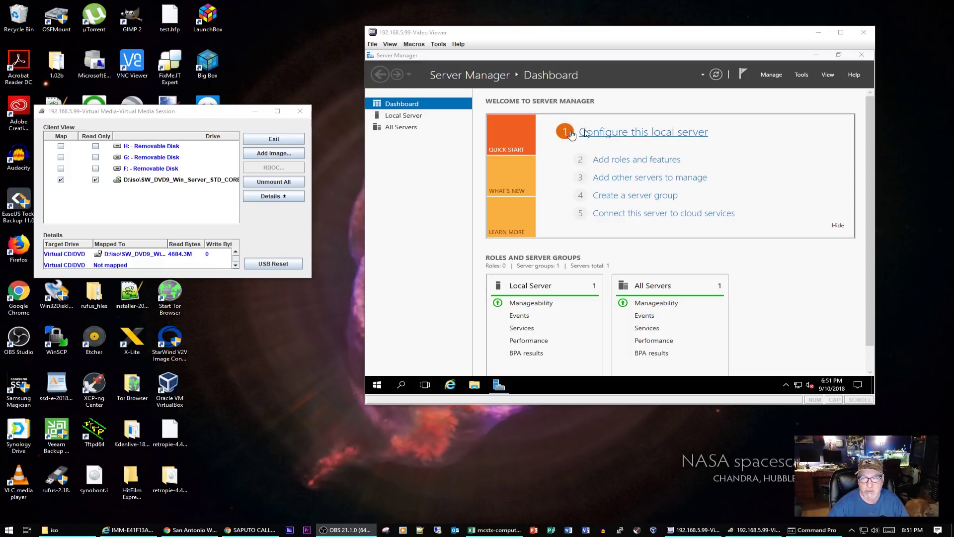
- Go to Local Server in Server Manager and open Network Connections from its Ethernet link
{"action": "left_click", "coordinate": [393, 118]}
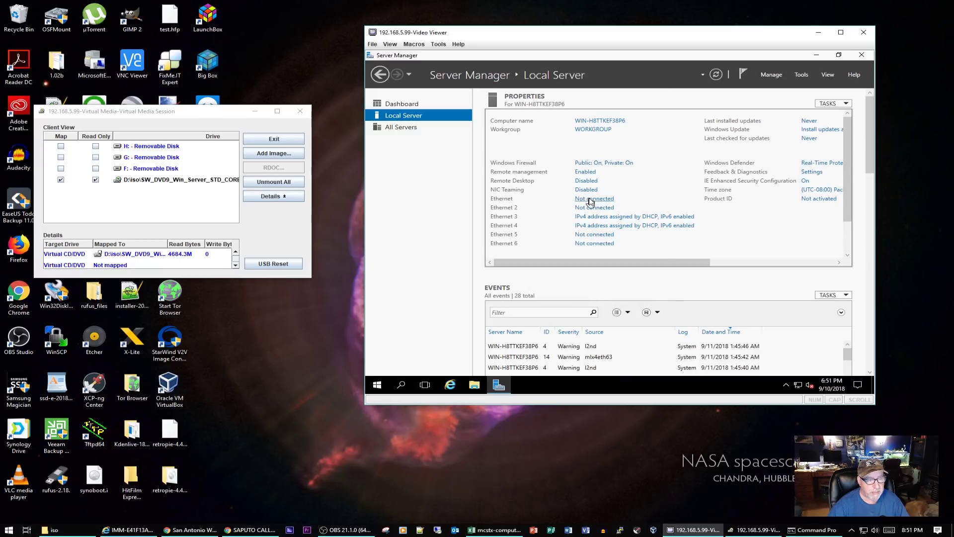
{"action": "left_click", "coordinate": [597, 228]}
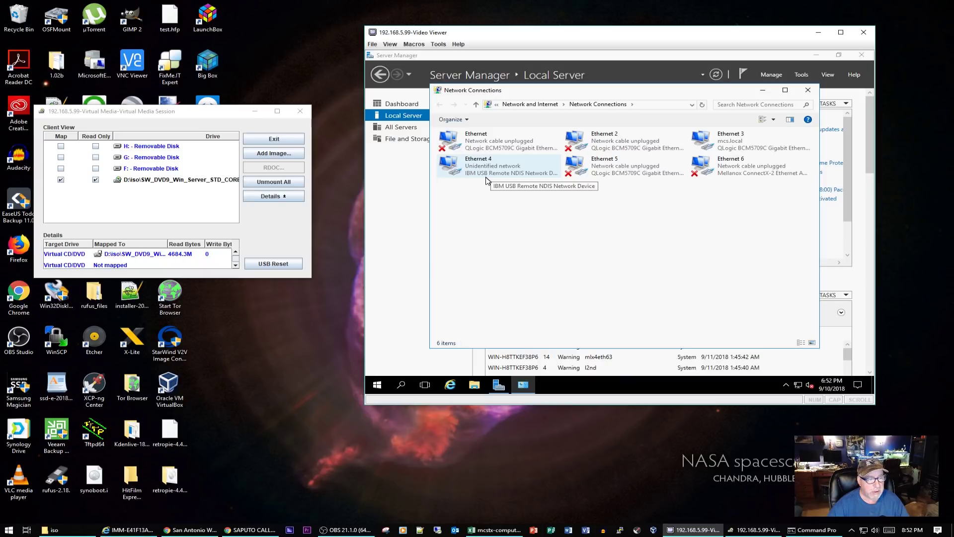
- Rename the Ethernet 3 adapter to GB-1
{"action": "right_click", "coordinate": [714, 141]}
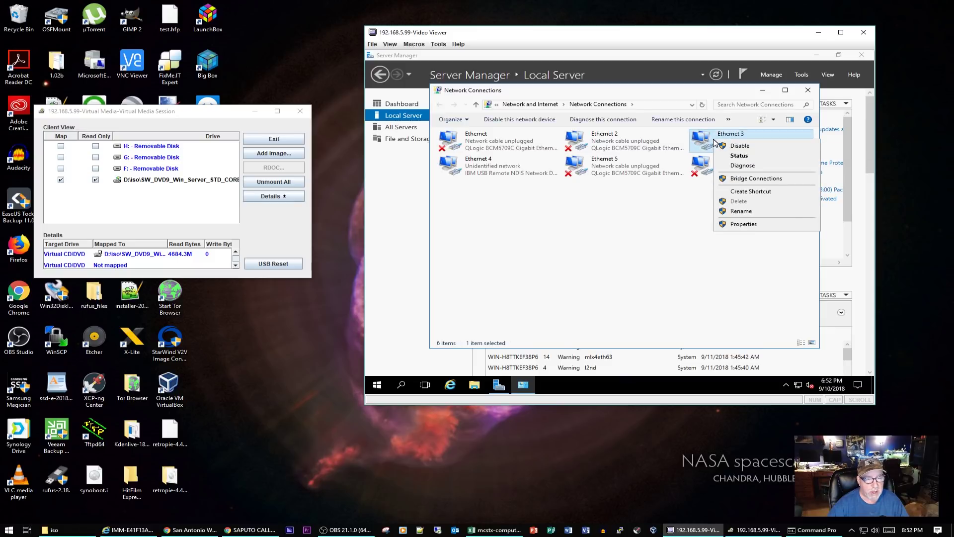
{"action": "left_click", "coordinate": [741, 211]}
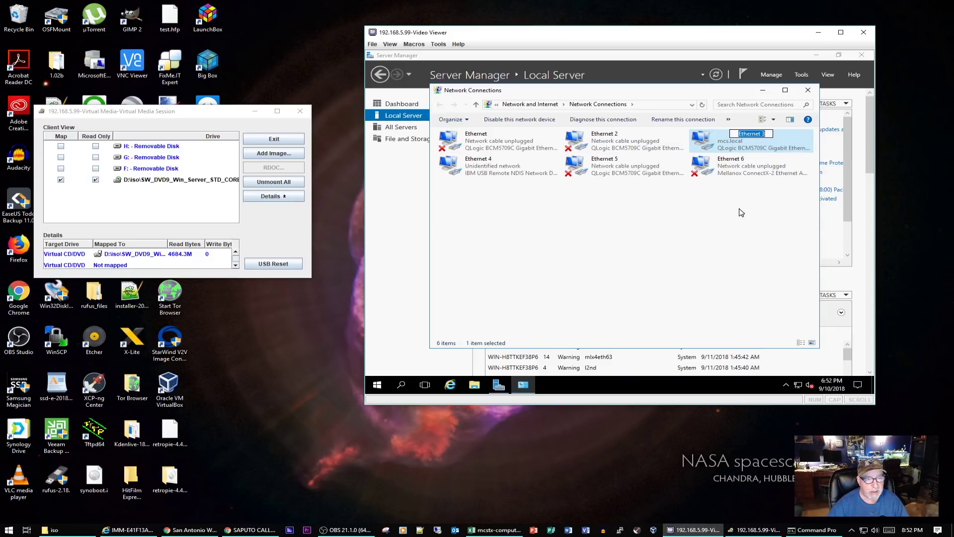
{"action": "type", "text": "G"}
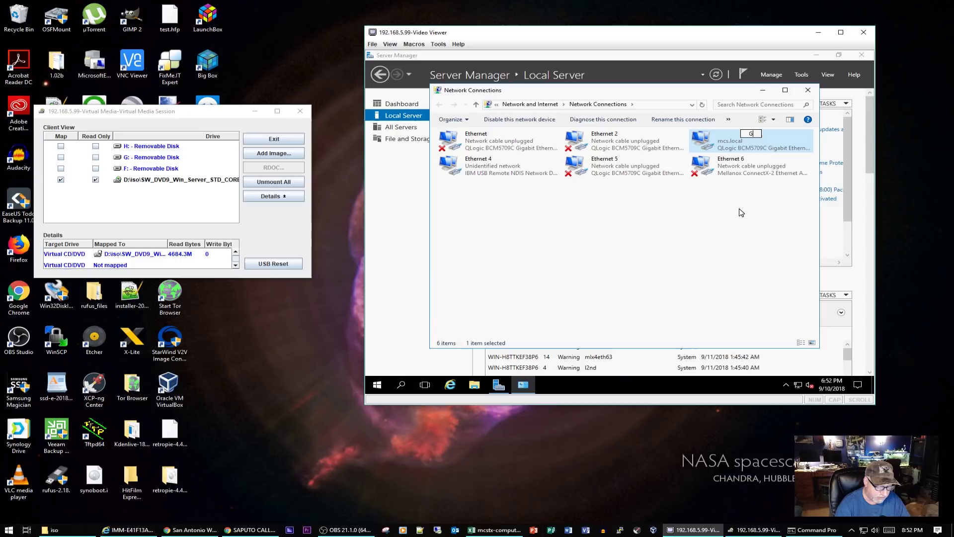
{"action": "type", "text": "B-1"}
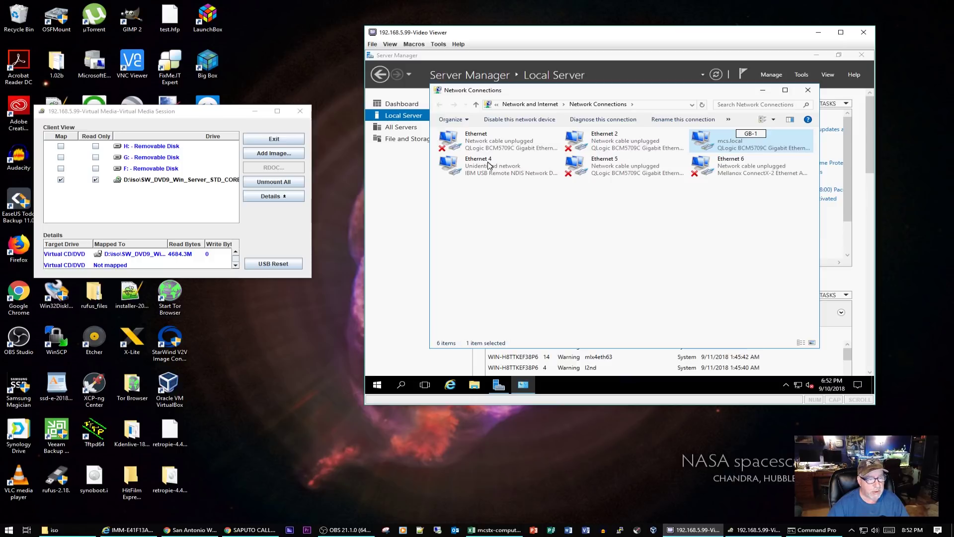
{"action": "key", "text": "Return"}
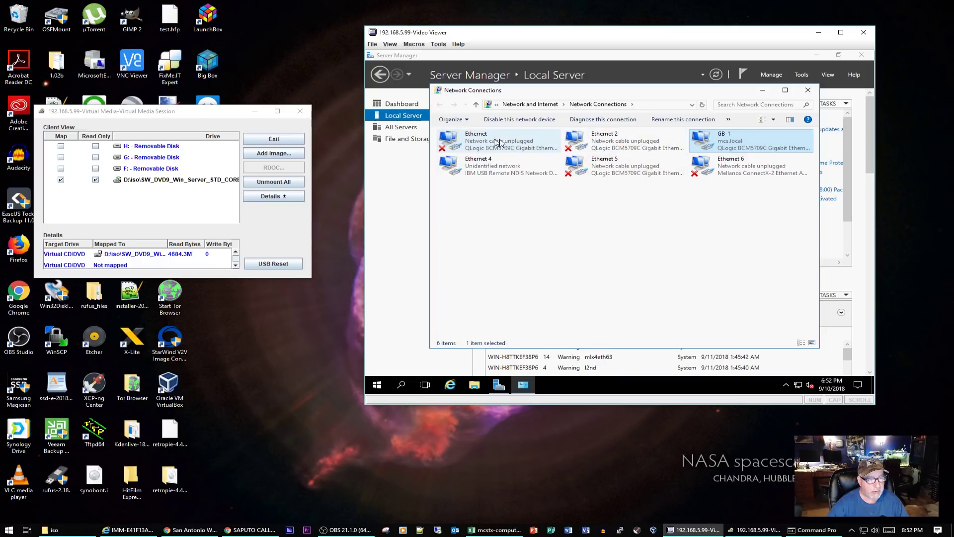
- Disable the unplugged Ethernet adapter, Ethernet 2 and Ethernet 5
{"action": "right_click", "coordinate": [480, 143]}
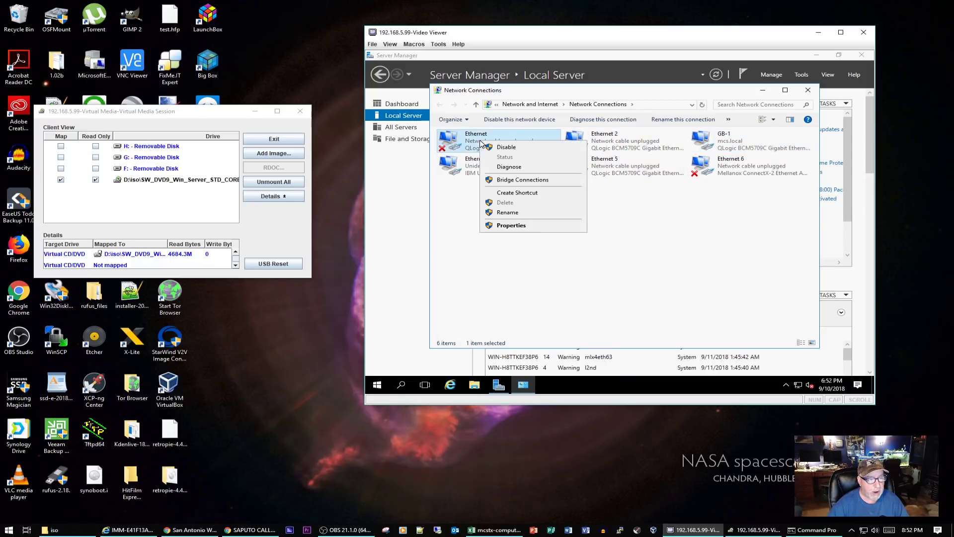
{"action": "left_click", "coordinate": [507, 147]}
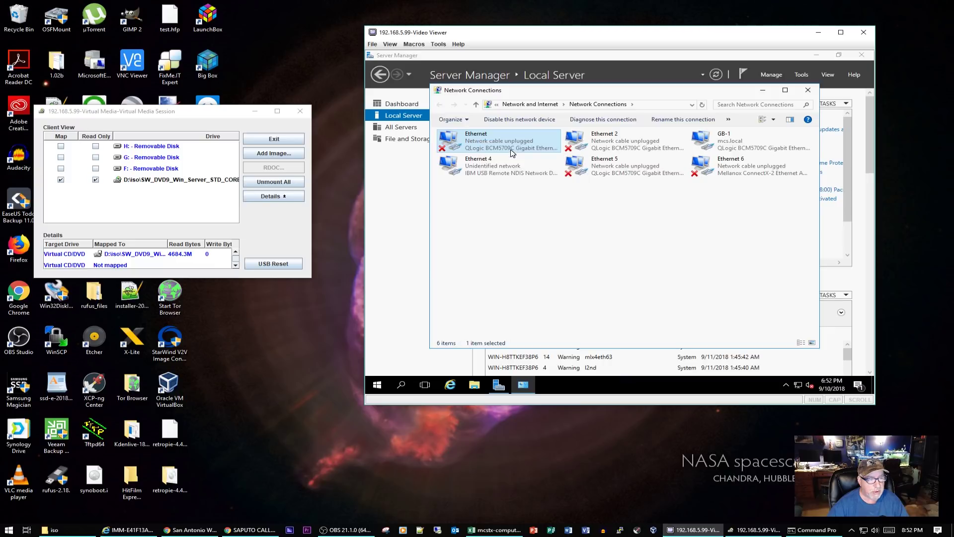
{"action": "left_click", "coordinate": [616, 149]}
{"action": "right_click", "coordinate": [613, 145]}
{"action": "left_click", "coordinate": [627, 152]}
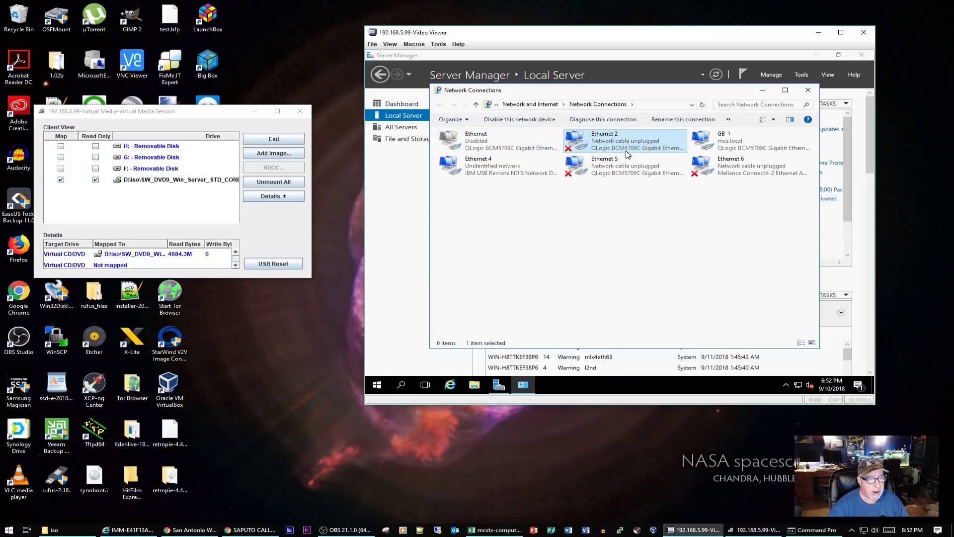
{"action": "left_click", "coordinate": [607, 174]}
{"action": "right_click", "coordinate": [607, 171]}
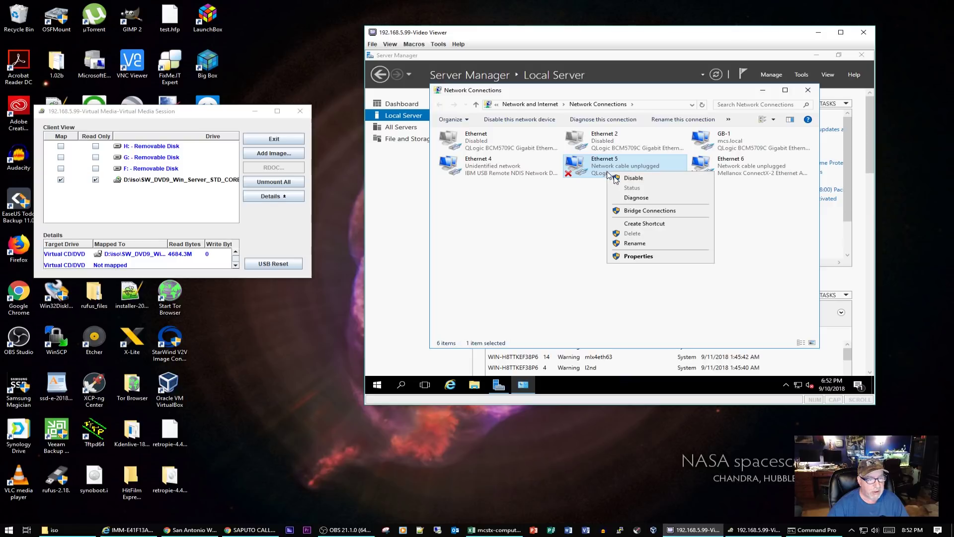
{"action": "left_click", "coordinate": [621, 178]}
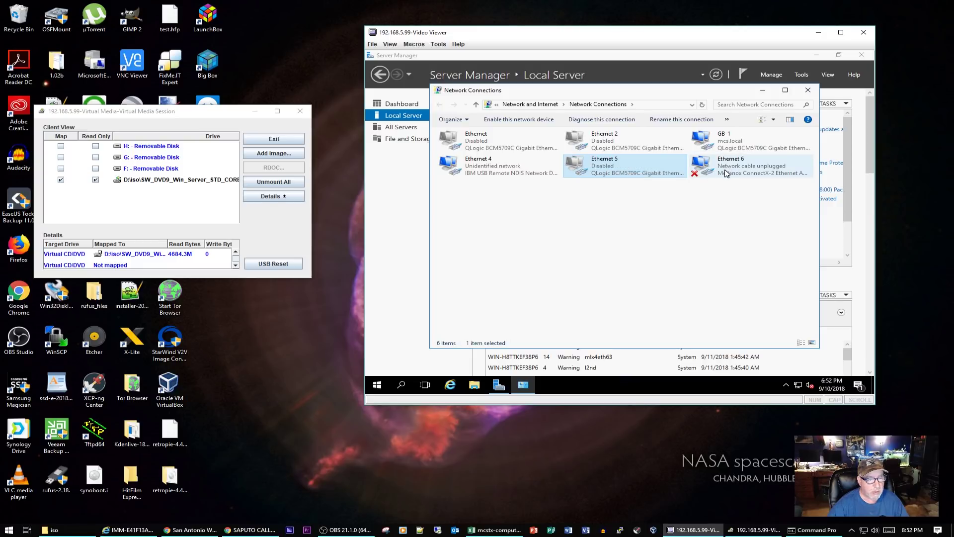
- Rename Ethernet 6 to 10-GB and disable it
{"action": "left_click", "coordinate": [725, 173]}
{"action": "right_click", "coordinate": [725, 173]}
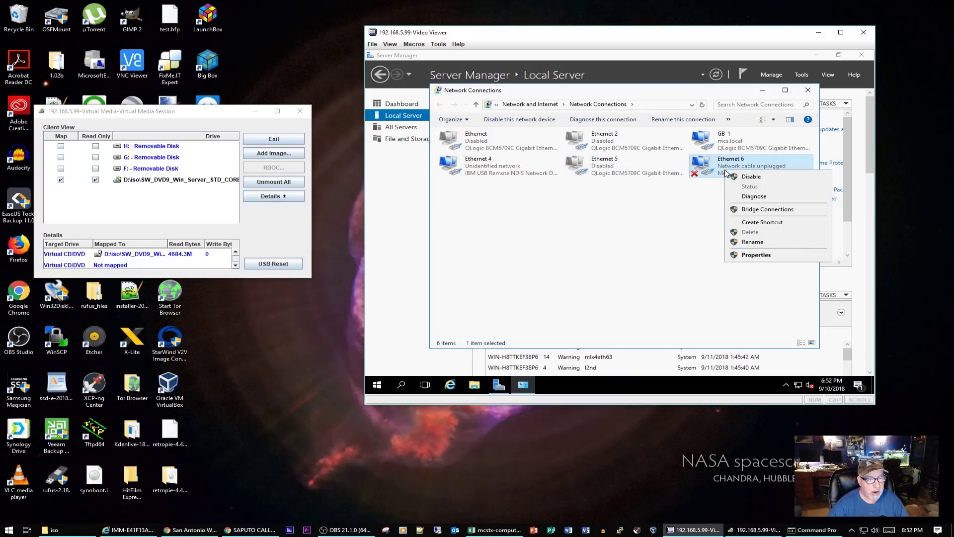
{"action": "left_click", "coordinate": [759, 243]}
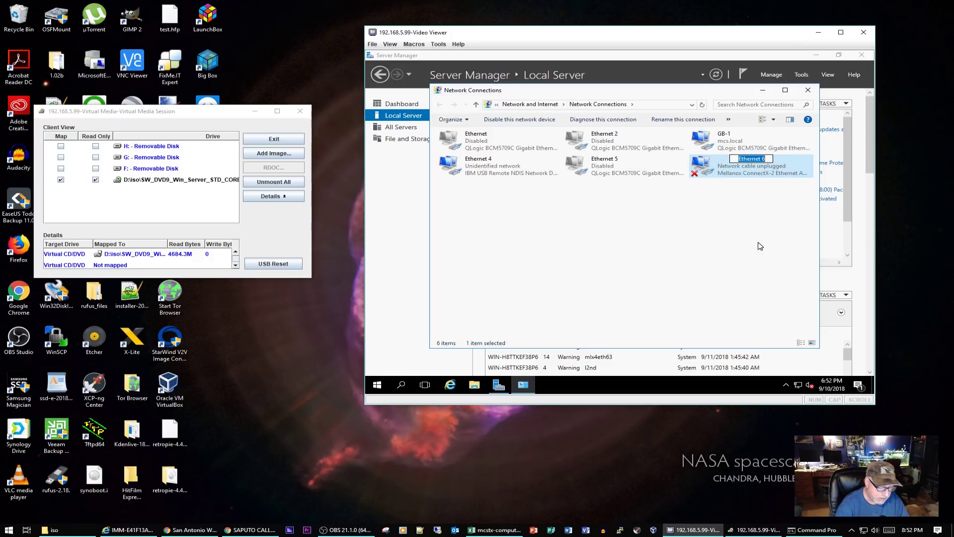
{"action": "type", "text": "10-GB"}
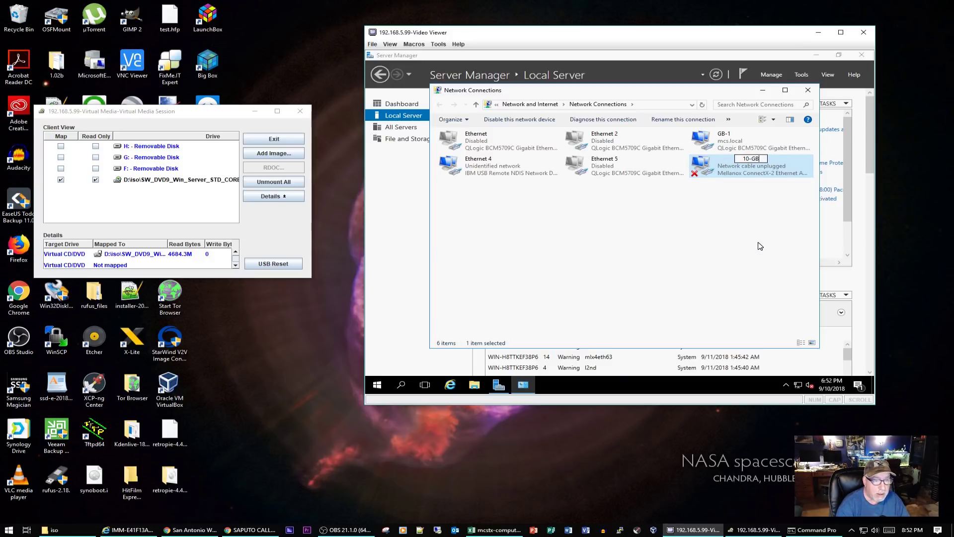
{"action": "key", "text": "Return"}
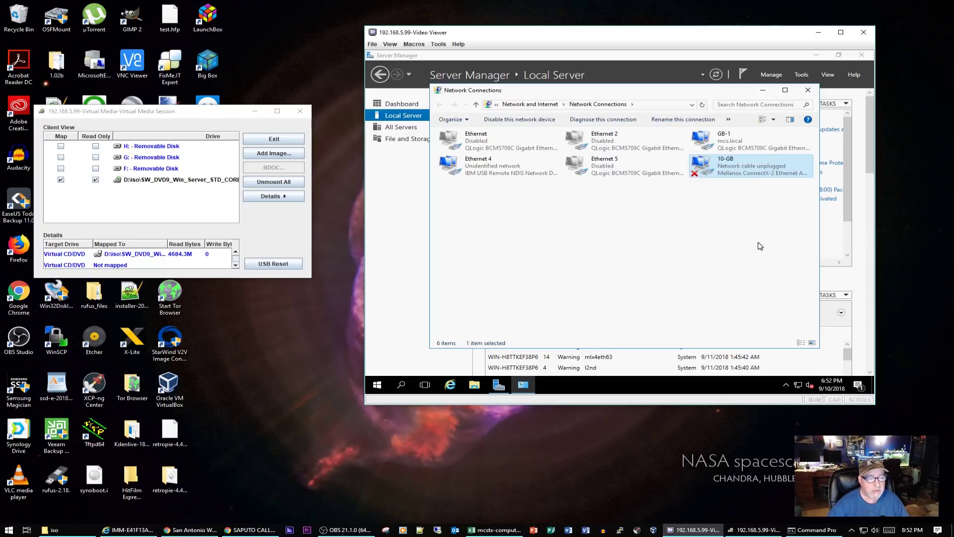
{"action": "right_click", "coordinate": [773, 167]}
{"action": "left_click", "coordinate": [778, 172]}
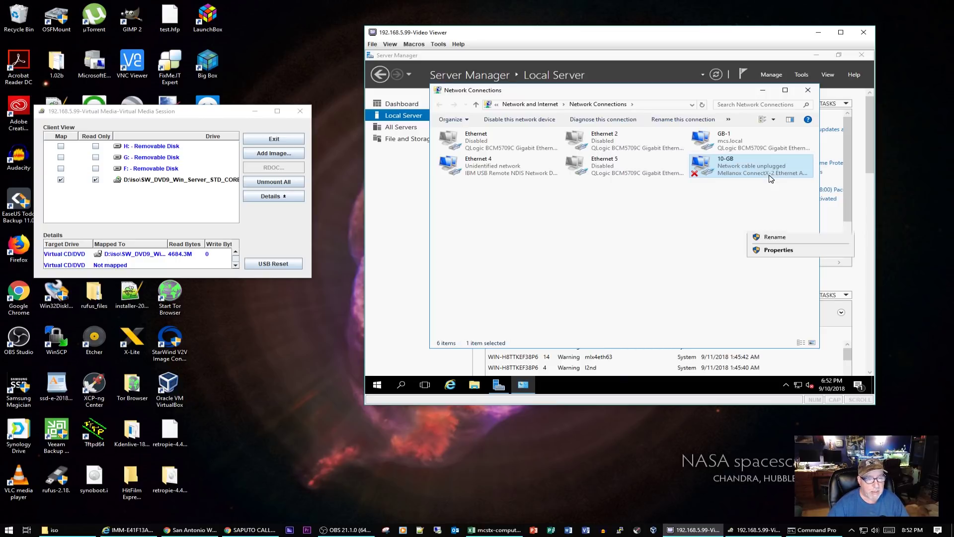
{"action": "left_click", "coordinate": [722, 148]}
{"action": "right_click", "coordinate": [722, 148]}
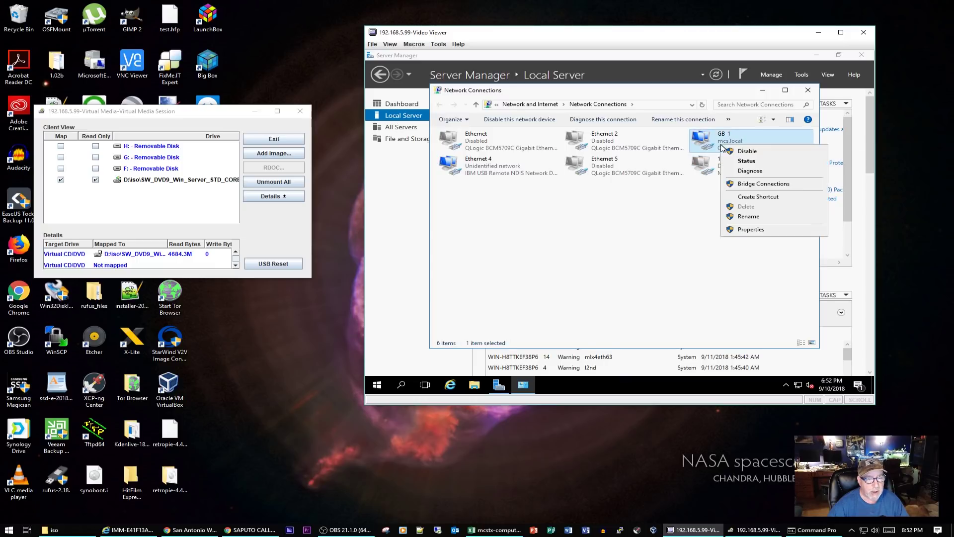
- Give GB-1 static IPv4 192.168.5.5, mask 255.255.255.0, gateway 192.168.5.254, DNS 192.168.5.1 and 8.8.8.8
{"action": "left_click", "coordinate": [750, 229]}
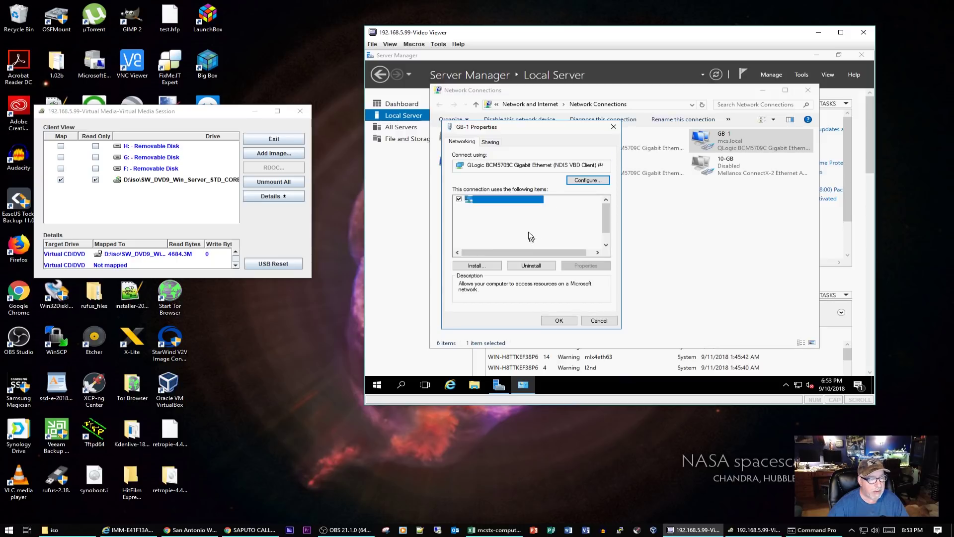
{"action": "double_click", "coordinate": [530, 223]}
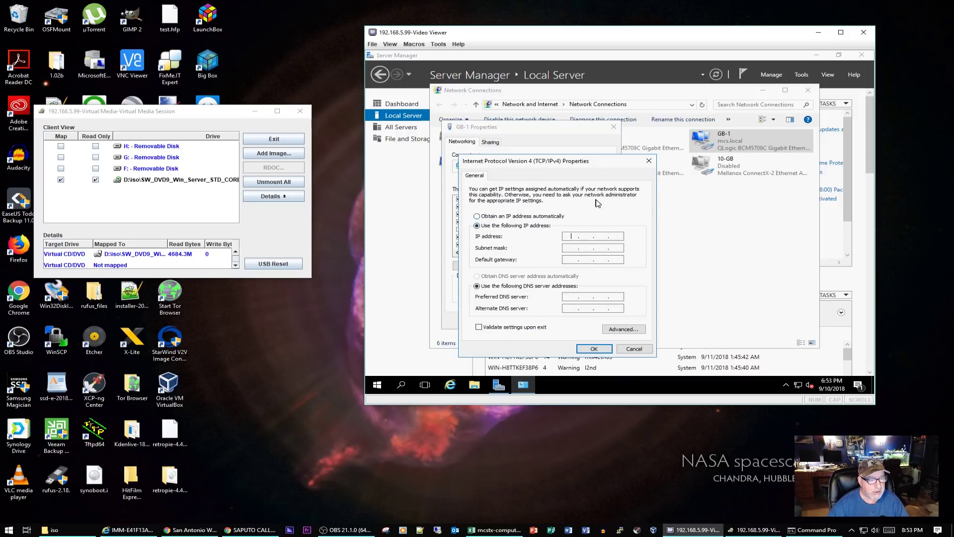
{"action": "type", "text": "19"}
{"action": "type", "text": "2 . 168 . 5 . 5"}
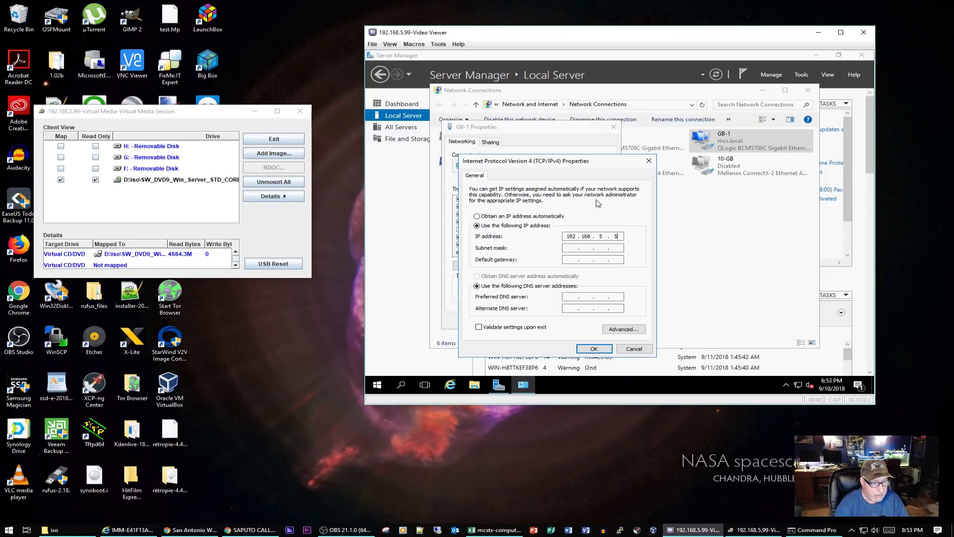
{"action": "key", "text": "Tab"}
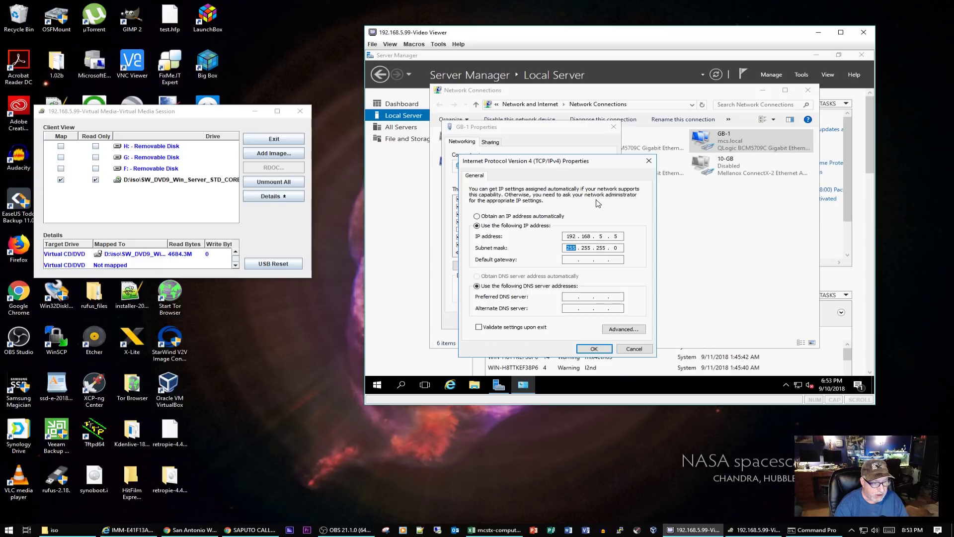
{"action": "type", "text": "192 . "}
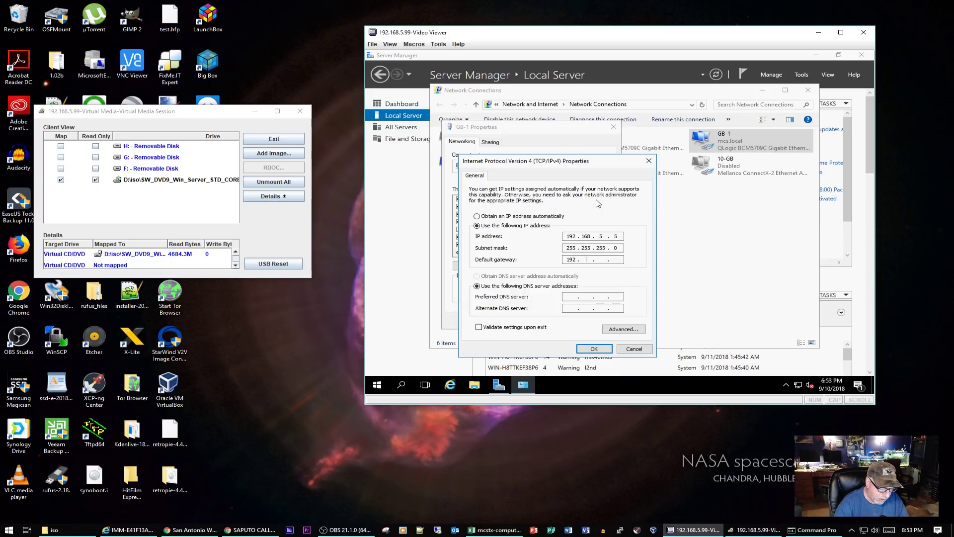
{"action": "type", "text": "168 . 5 . 254"}
{"action": "key", "text": "Tab"}
{"action": "key", "text": "Tab"}
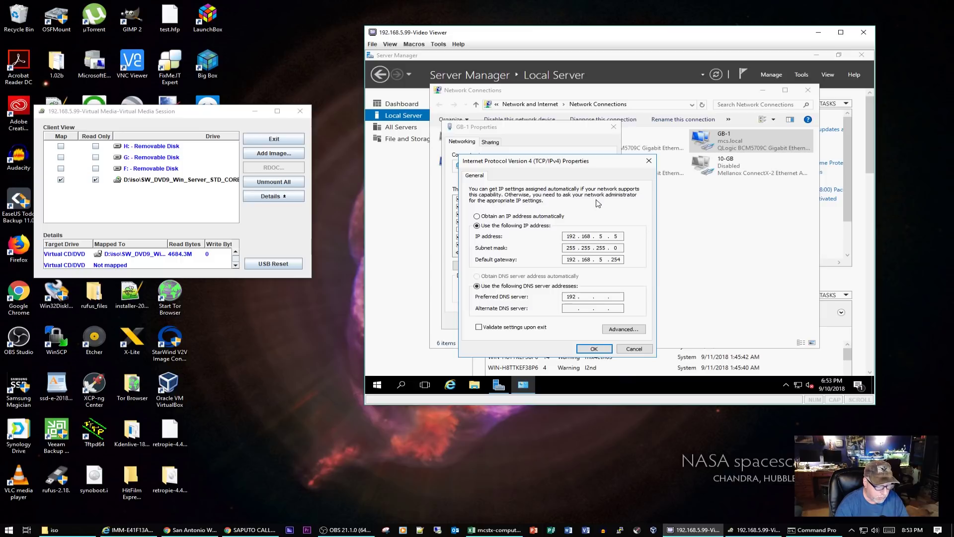
{"action": "type", "text": "192 . 168 . "}
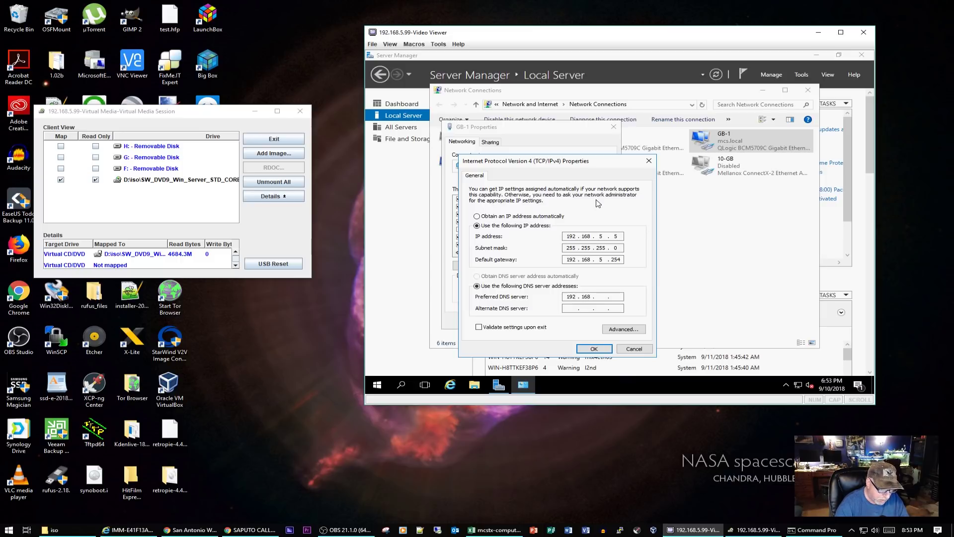
{"action": "type", "text": "5 . 1"}
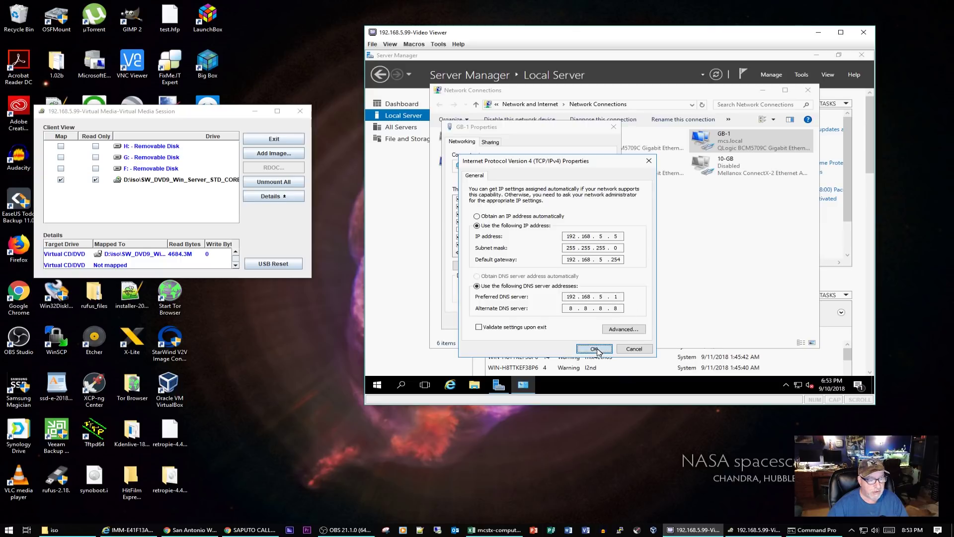
{"action": "left_click", "coordinate": [595, 349]}
- Apply the GB-1 properties, allow network discovery, and close Network Connections
{"action": "left_click", "coordinate": [559, 320]}
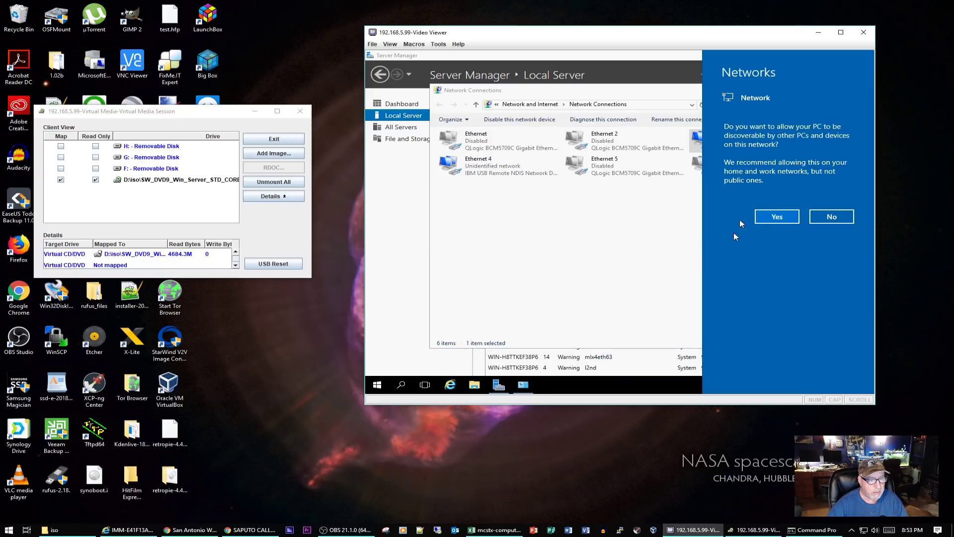
{"action": "left_click", "coordinate": [769, 219]}
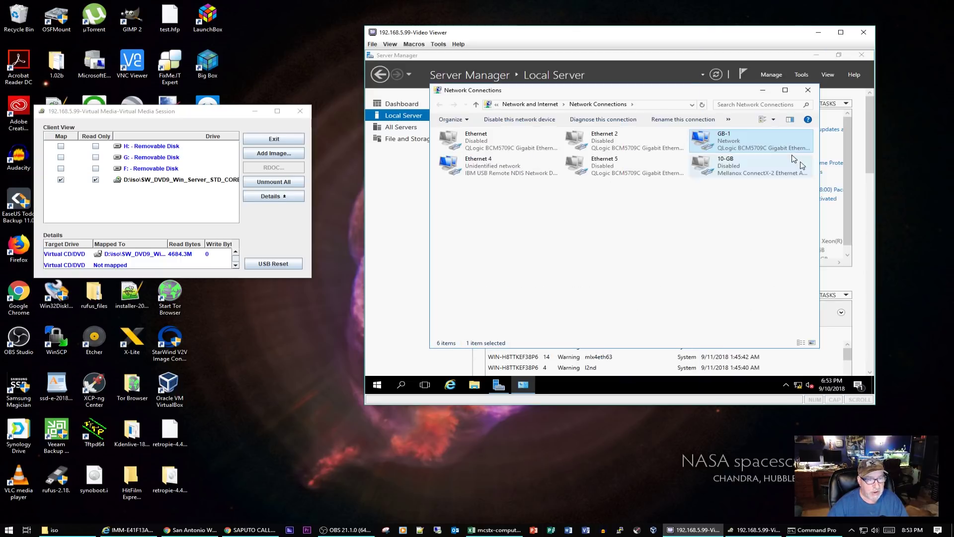
{"action": "left_click", "coordinate": [808, 92]}
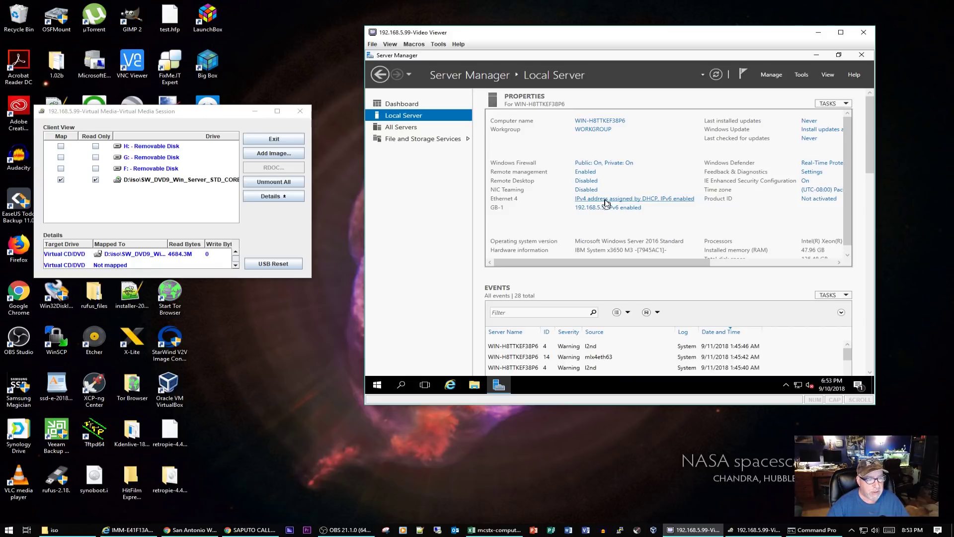
- Inspect the Ethernet 4 connection's status details in Network Connections
{"action": "left_click", "coordinate": [606, 202]}
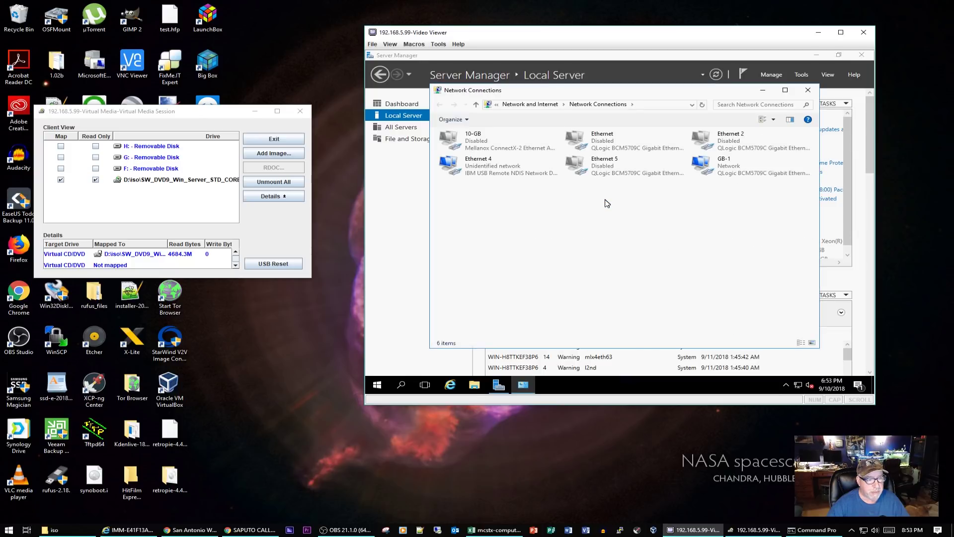
{"action": "right_click", "coordinate": [478, 168]}
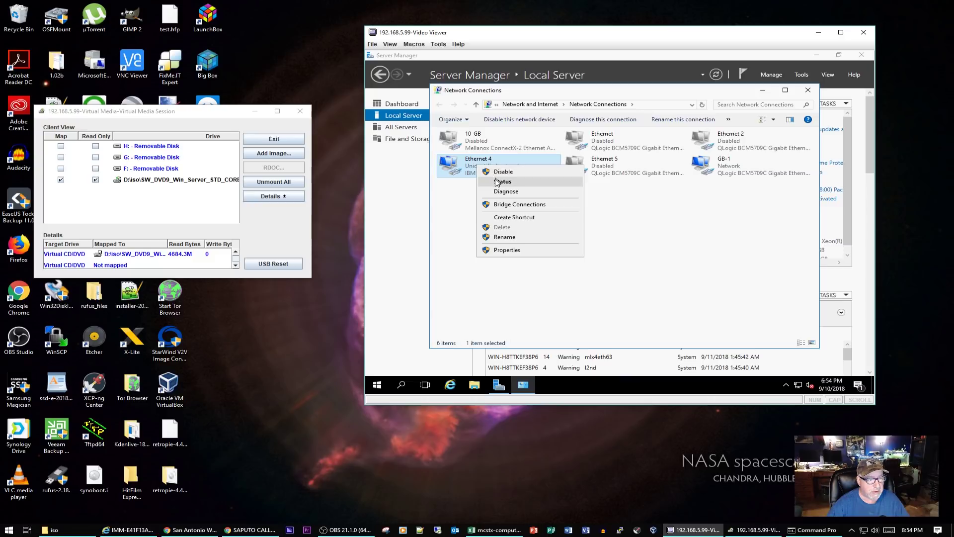
{"action": "left_click", "coordinate": [497, 183]}
{"action": "left_click", "coordinate": [566, 213]}
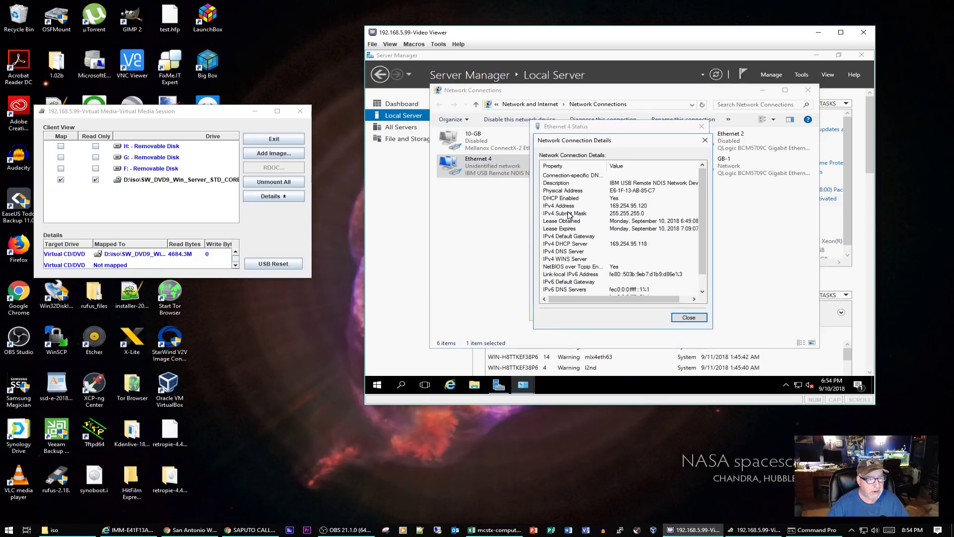
{"action": "left_click", "coordinate": [689, 317]}
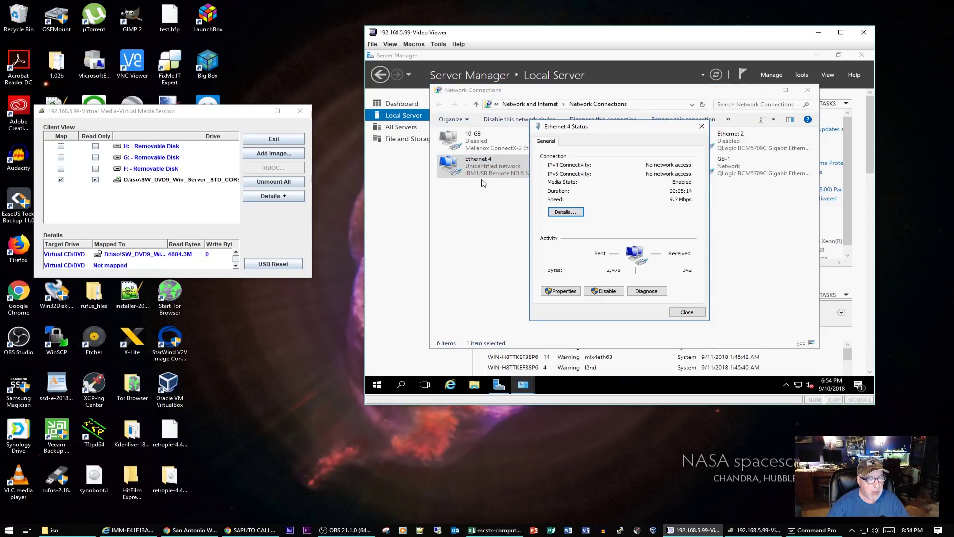
{"action": "left_click", "coordinate": [687, 312]}
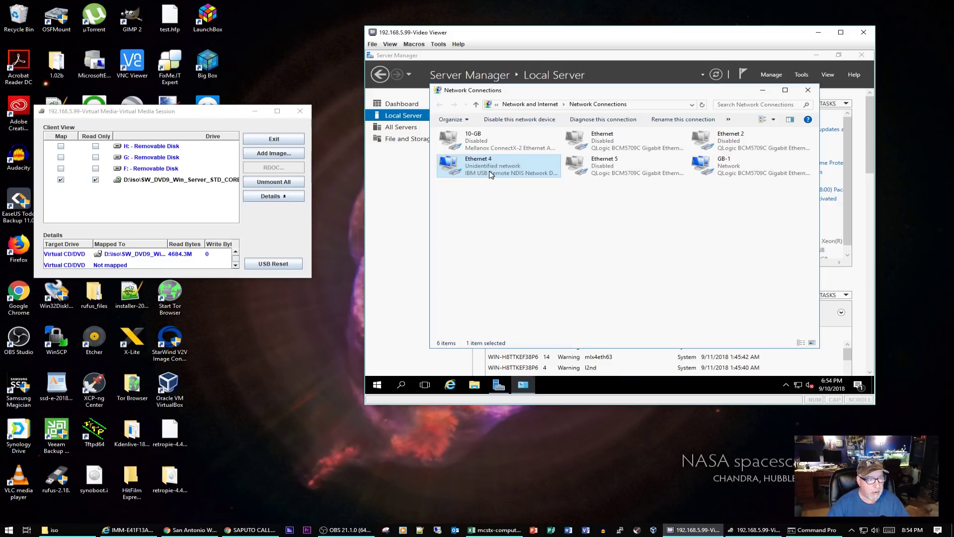
- Disable Ethernet 4 and refresh the Local Server properties
{"action": "right_click", "coordinate": [492, 172]}
{"action": "left_click", "coordinate": [516, 178]}
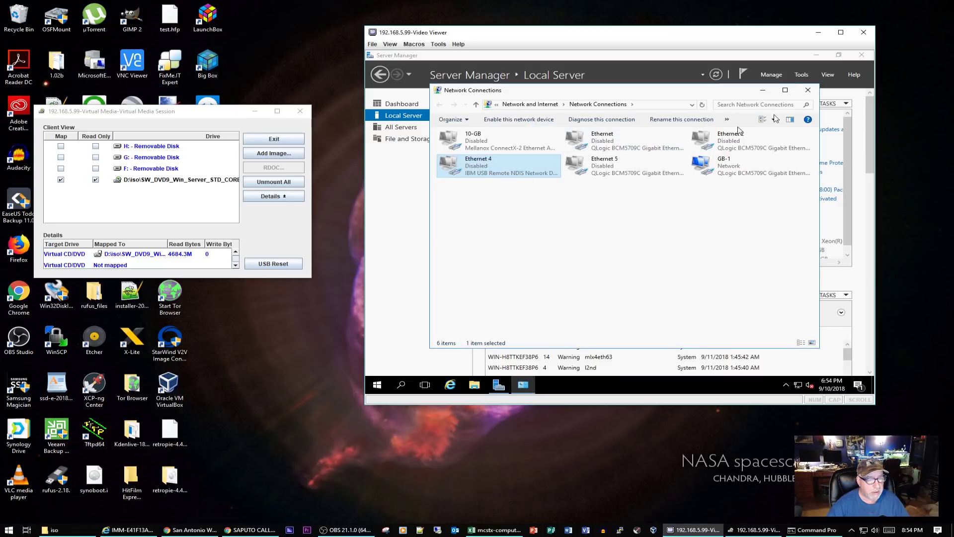
{"action": "left_click", "coordinate": [807, 90]}
{"action": "left_click", "coordinate": [716, 74]}
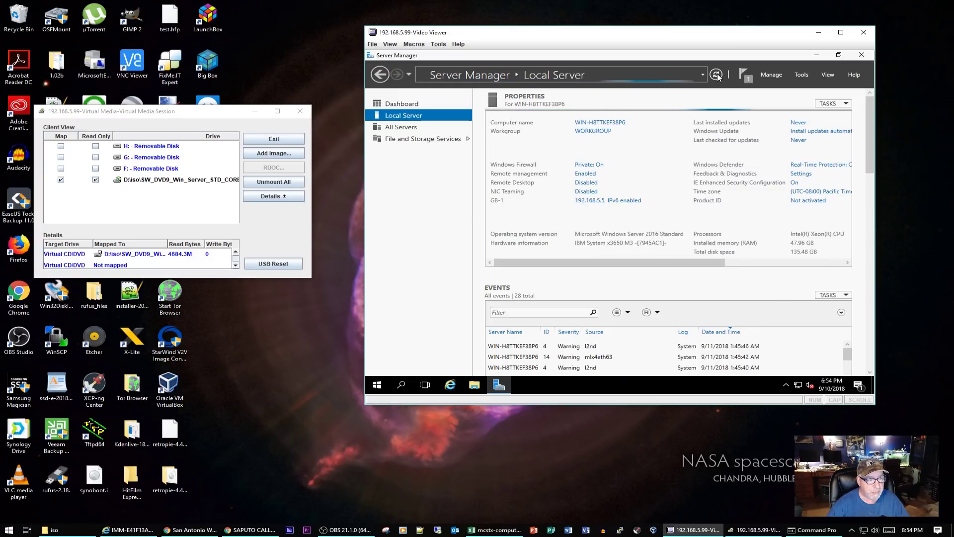
- Review GB-1's connection details showing 192.168.5.5, then close the status and Network Connections windows
{"action": "left_click", "coordinate": [600, 200]}
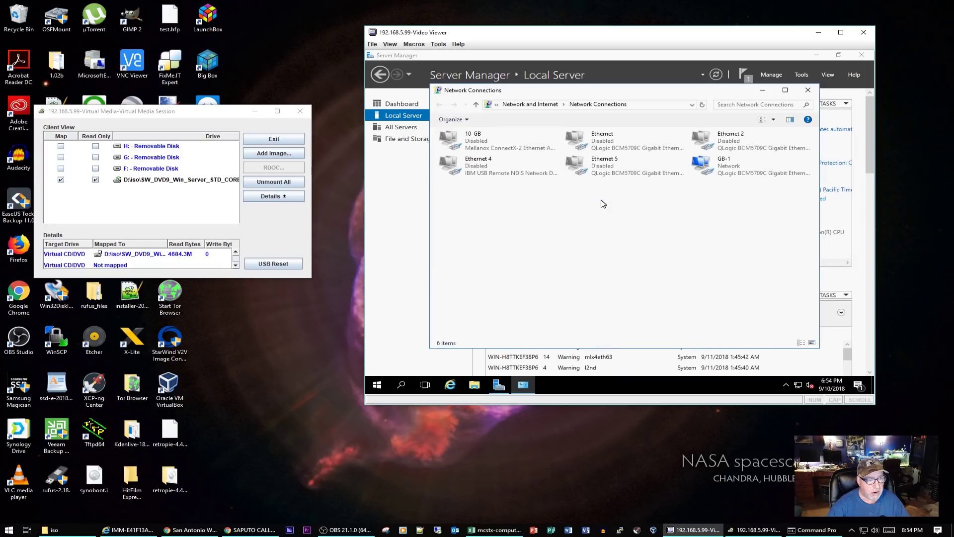
{"action": "right_click", "coordinate": [720, 163]}
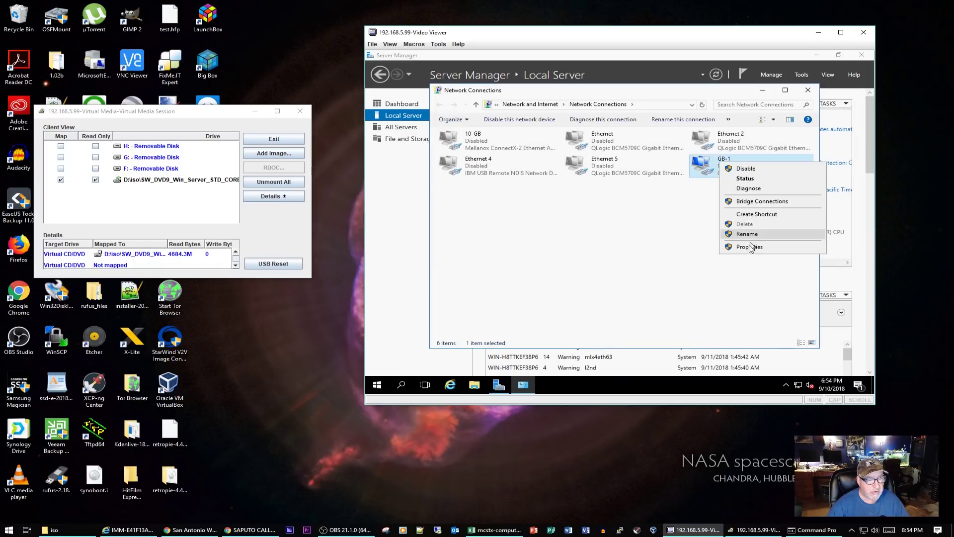
{"action": "left_click", "coordinate": [746, 180]}
{"action": "left_click", "coordinate": [580, 214]}
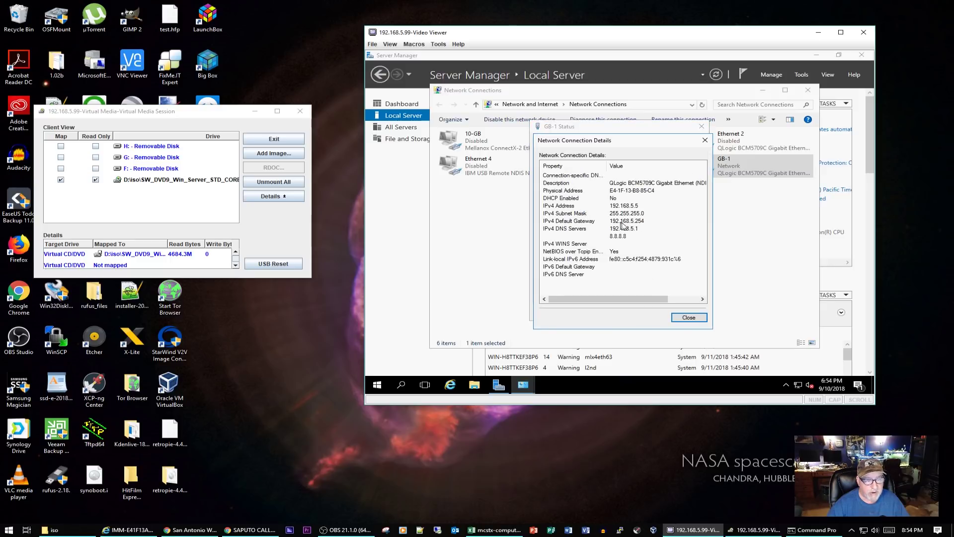
{"action": "left_click", "coordinate": [688, 320]}
{"action": "left_click", "coordinate": [686, 312]}
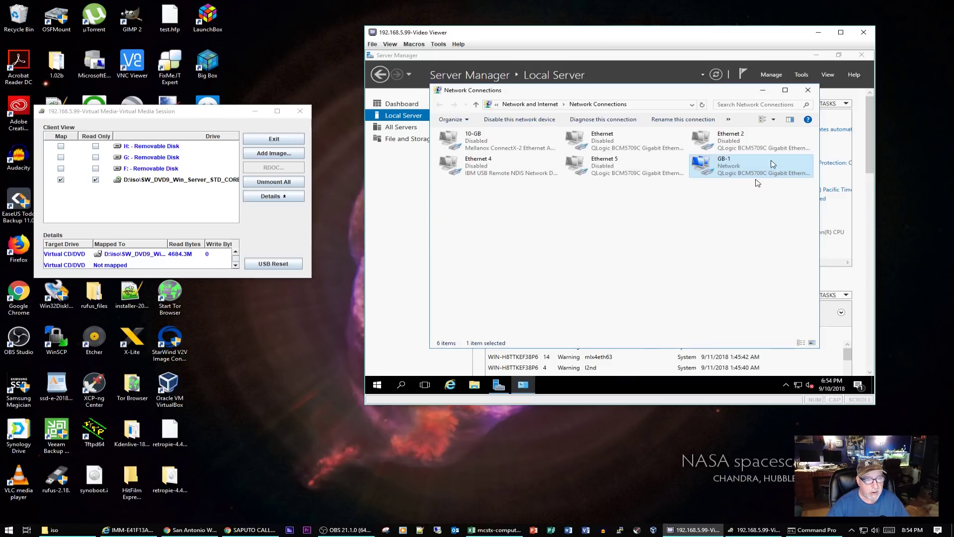
{"action": "left_click", "coordinate": [808, 90]}
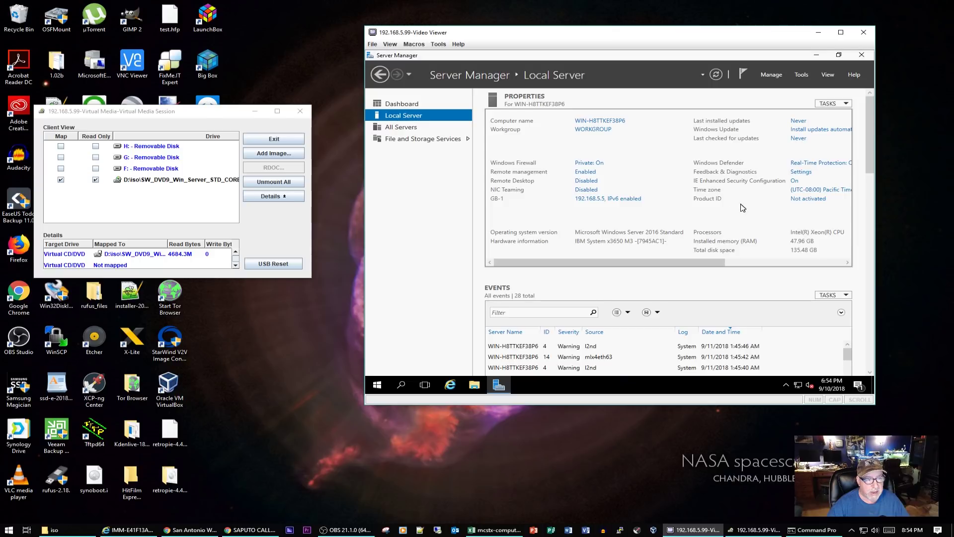
- Rename the computer to MCS-IBM-LAB in System Properties and restart the server now
{"action": "left_click", "coordinate": [604, 123]}
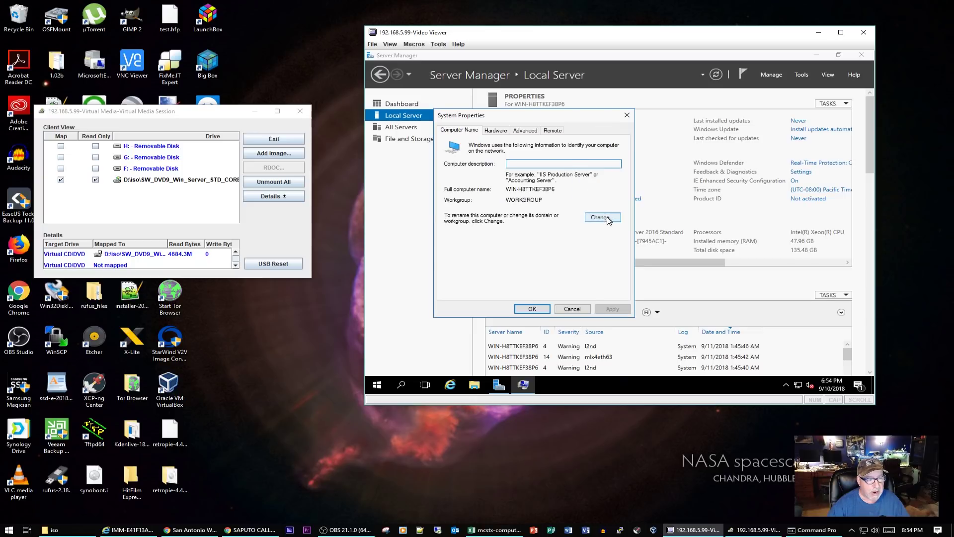
{"action": "left_click", "coordinate": [607, 219]}
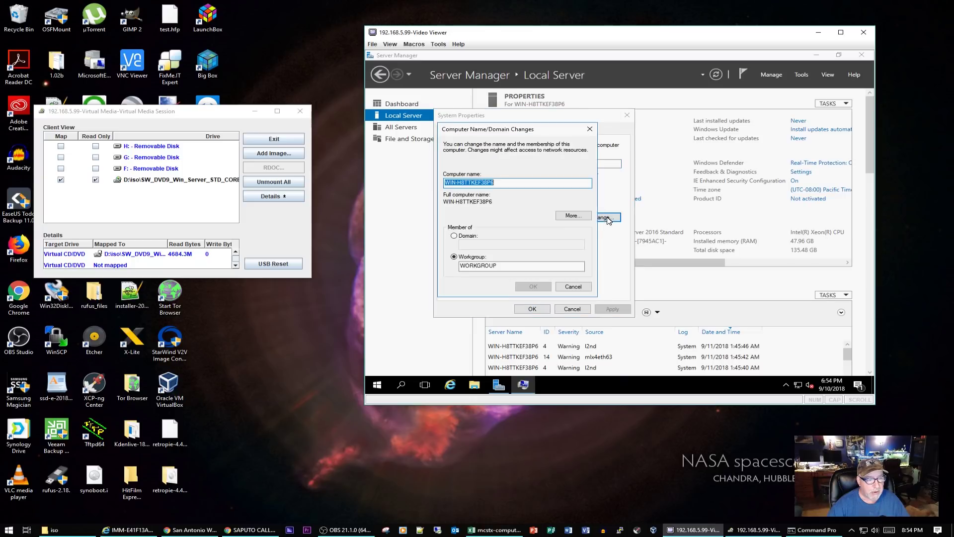
{"action": "left_click", "coordinate": [575, 288]}
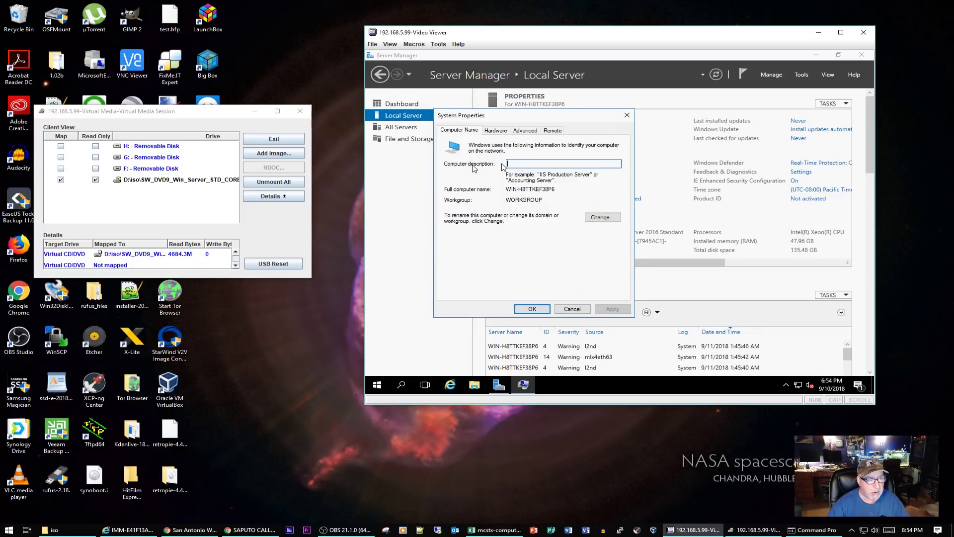
{"action": "left_click", "coordinate": [599, 218]}
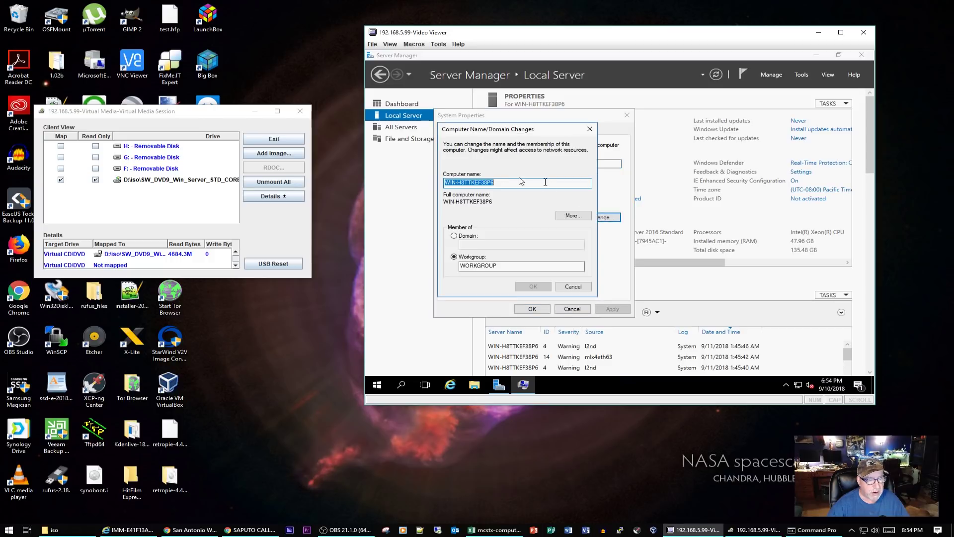
{"action": "type", "text": "MCS-"}
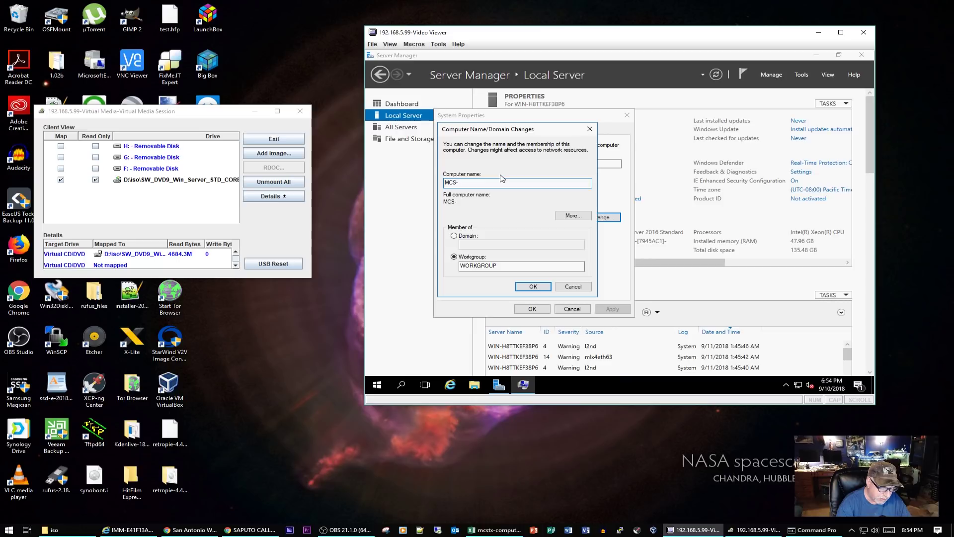
{"action": "type", "text": "IBM-LAB"}
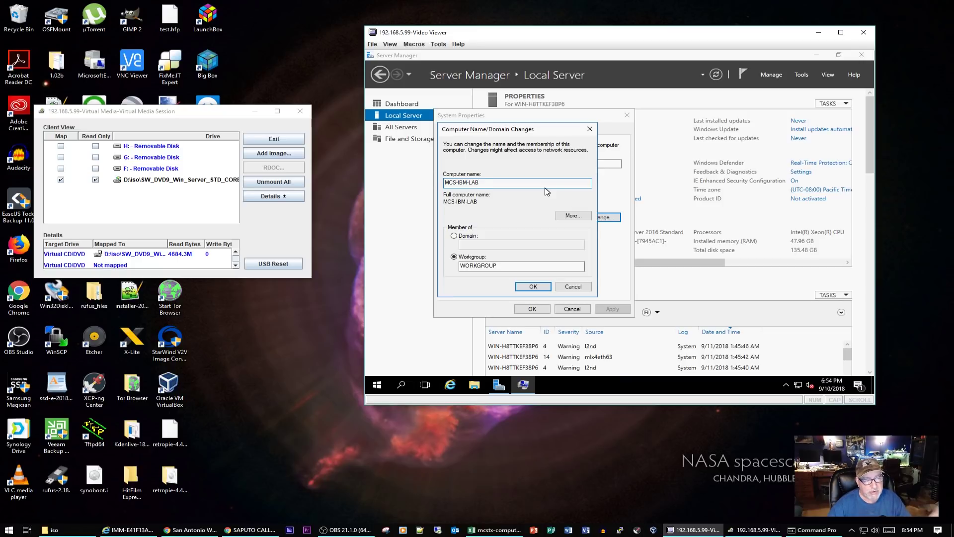
{"action": "left_click", "coordinate": [536, 287]}
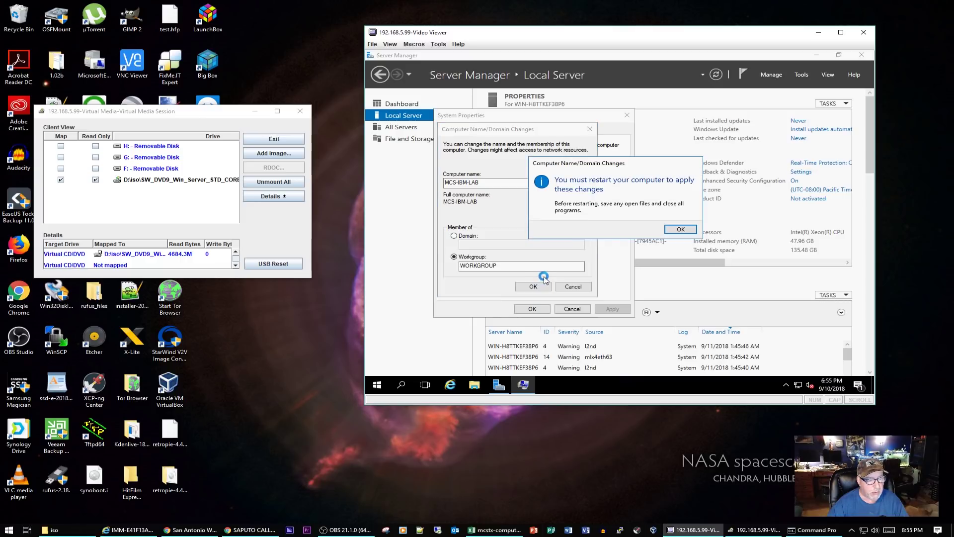
{"action": "left_click", "coordinate": [682, 230]}
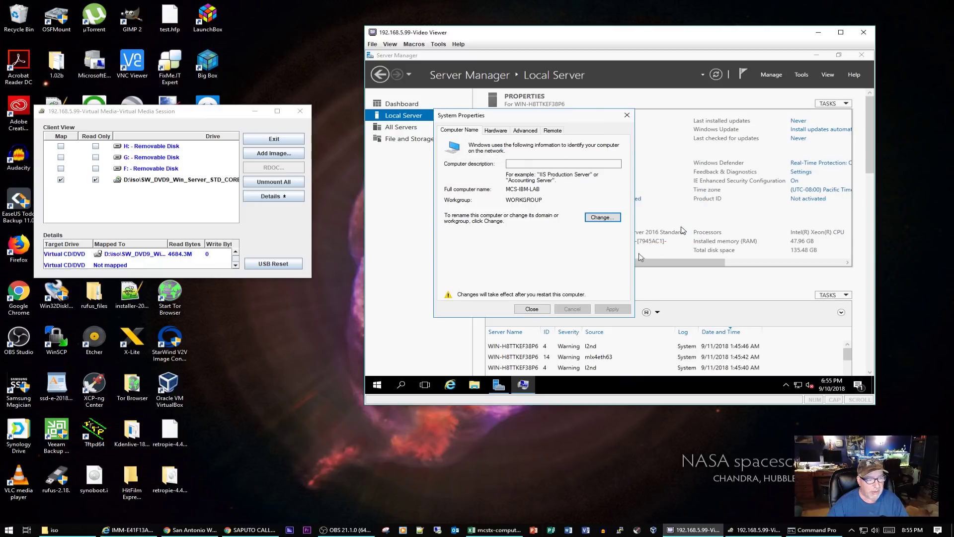
{"action": "left_click", "coordinate": [543, 308]}
{"action": "left_click", "coordinate": [620, 227]}
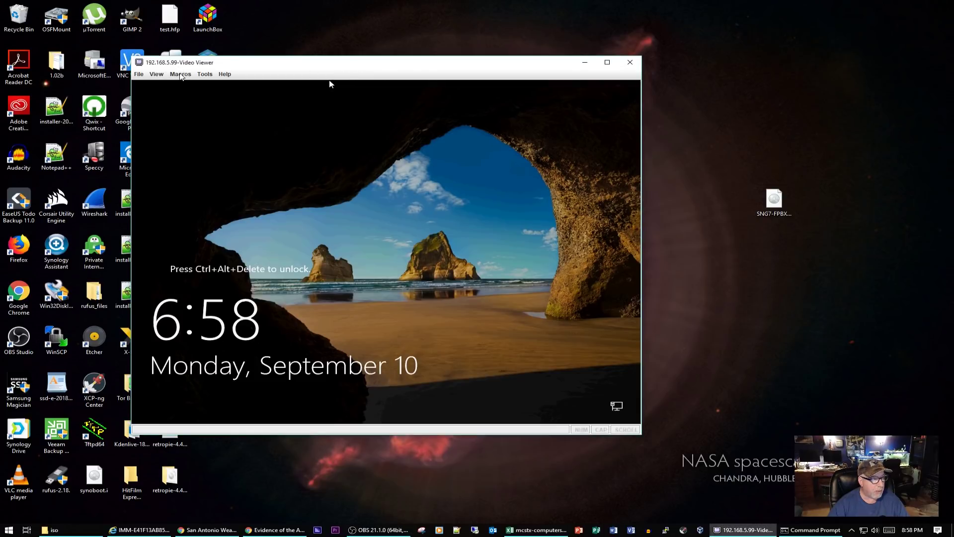
- Send Ctrl-Alt-Del and sign back in as Administrator with the account password after the reboot
{"action": "left_click", "coordinate": [180, 76]}
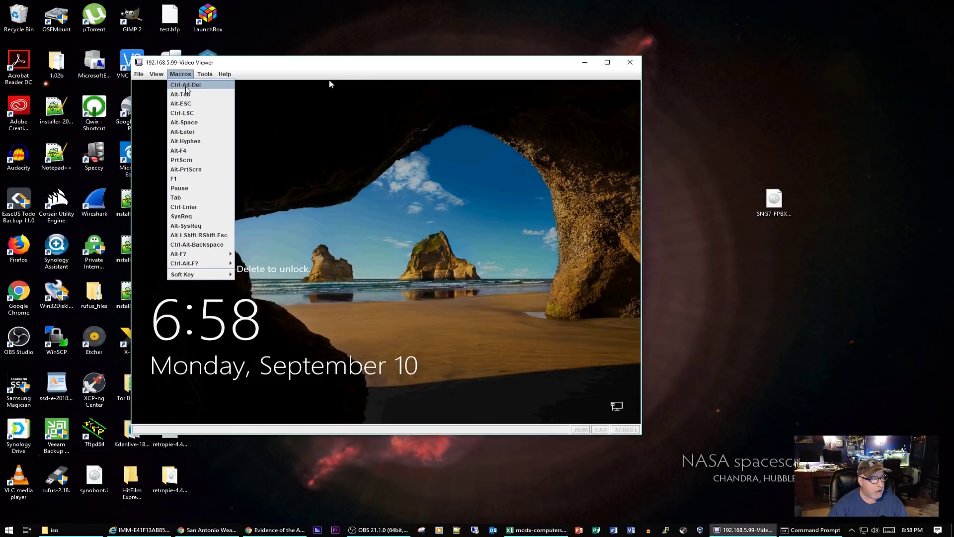
{"action": "left_click", "coordinate": [188, 85]}
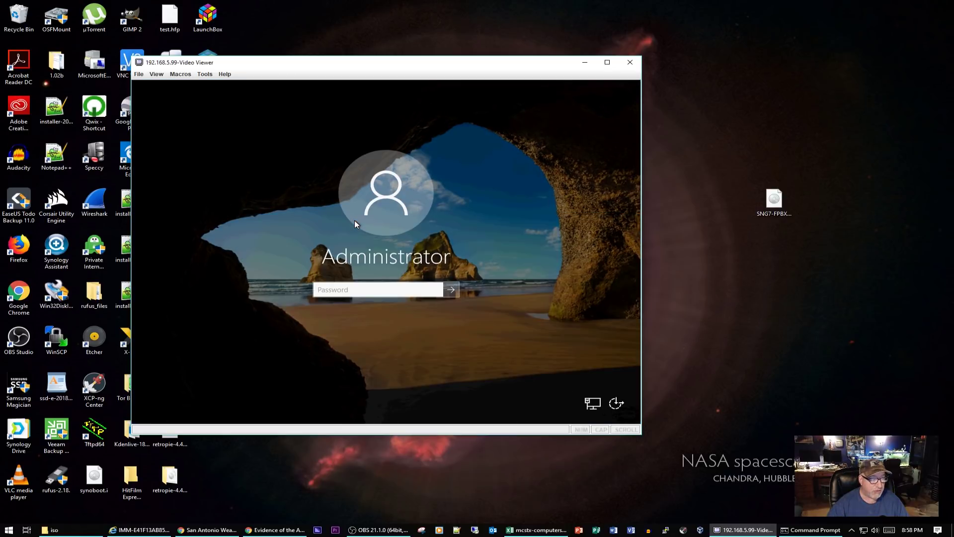
{"action": "left_click", "coordinate": [350, 290]}
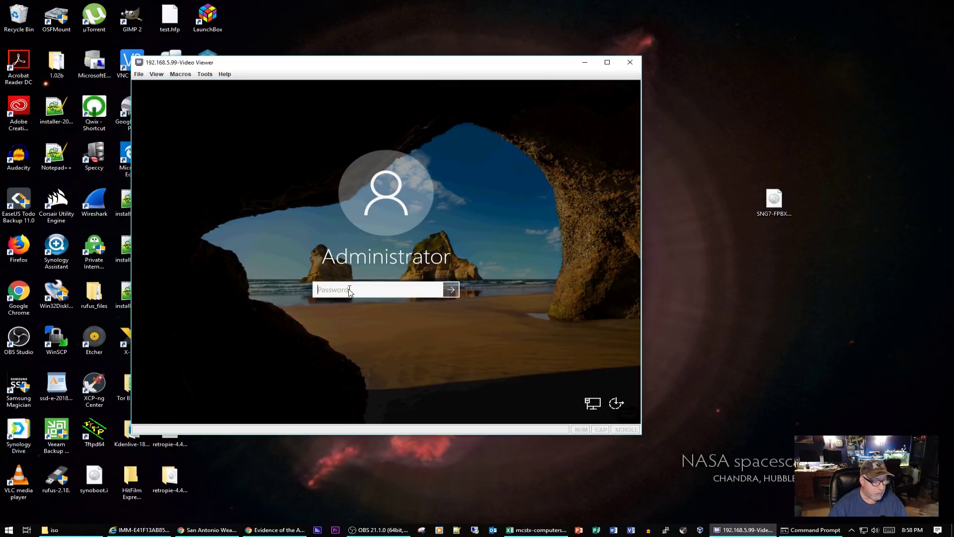
{"action": "type", "text": "•••••"}
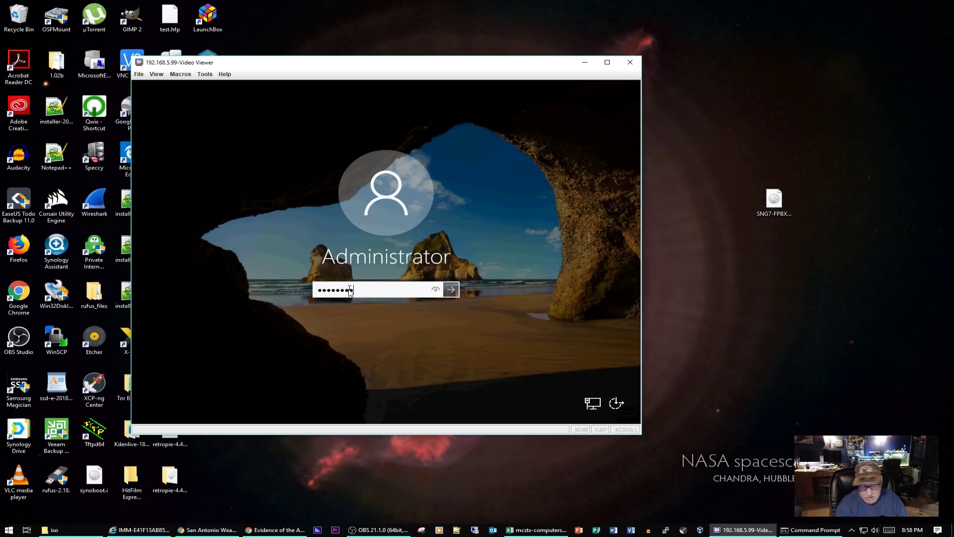
{"action": "key", "text": "Return"}
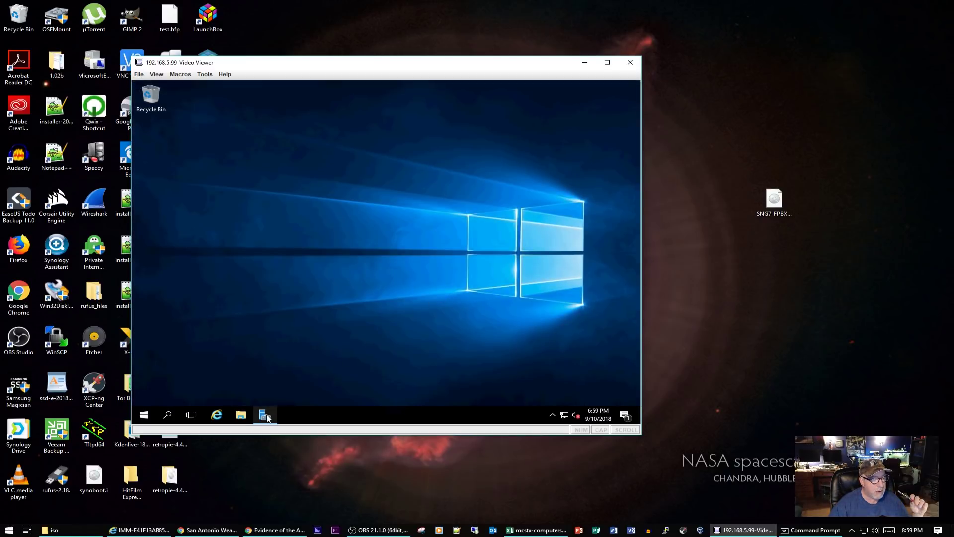
- Show Server Manager's Local Server page and scan its properties to confirm the name MCS-IBM-LAB
{"action": "left_click", "coordinate": [266, 415]}
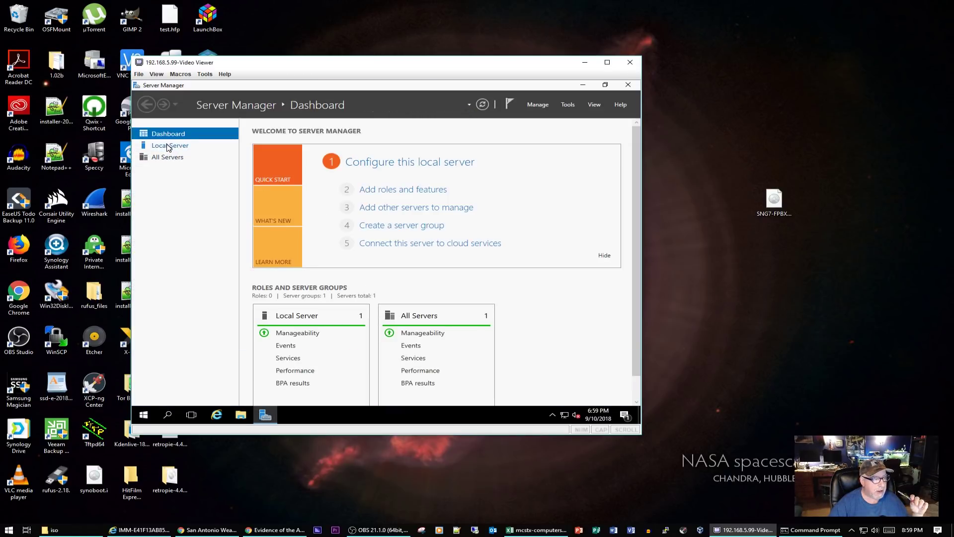
{"action": "left_click", "coordinate": [168, 145]}
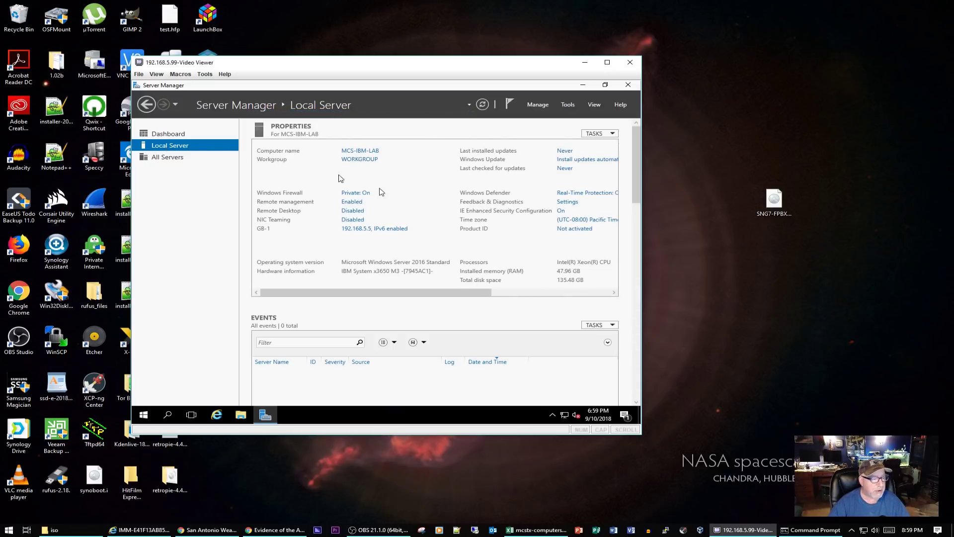
{"action": "left_click", "coordinate": [557, 293]}
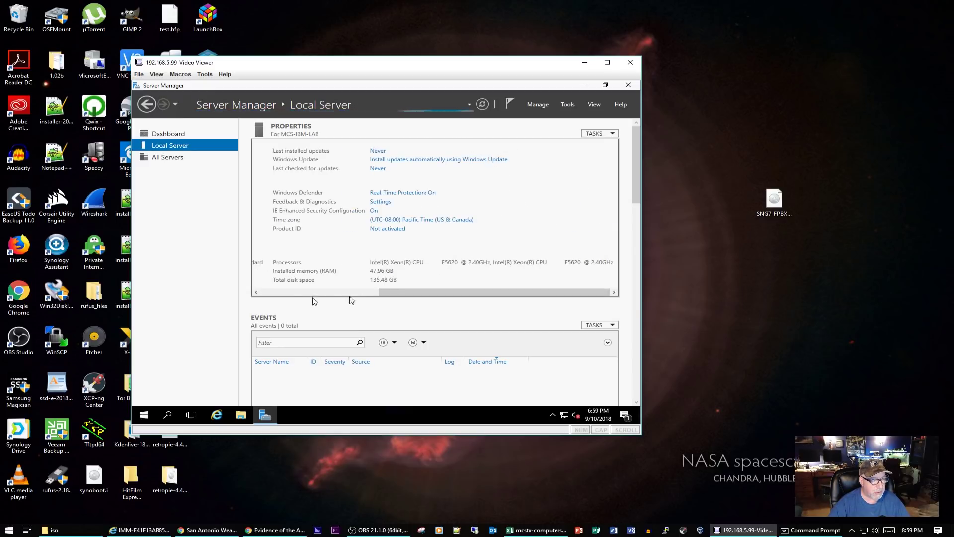
{"action": "left_click", "coordinate": [277, 293]}
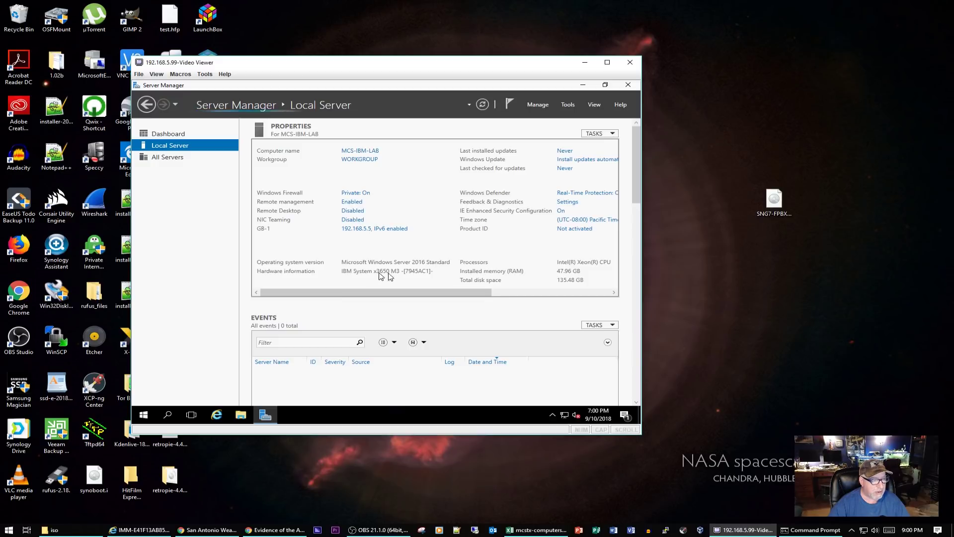
- Change the server's membership from WORKGROUP to the mcs.local domain
{"action": "left_click", "coordinate": [363, 160]}
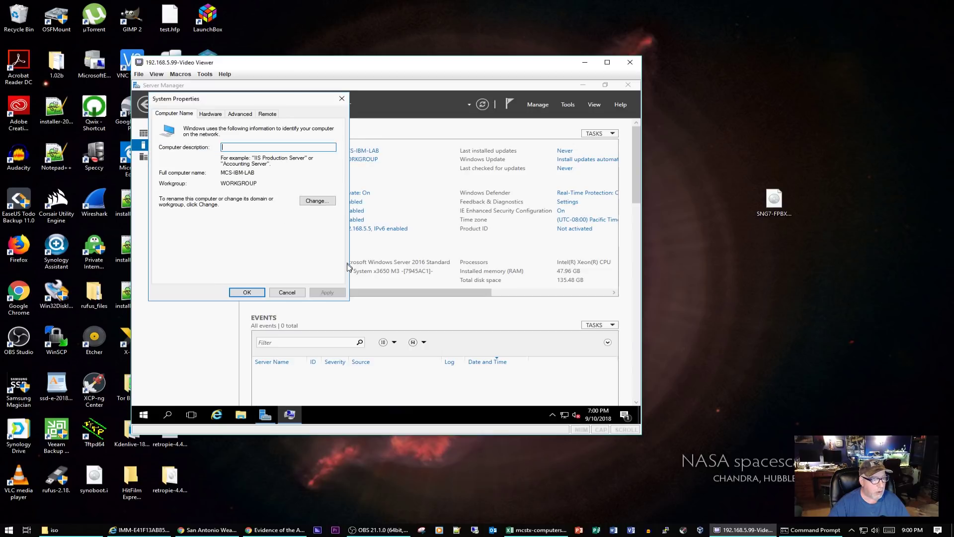
{"action": "left_click", "coordinate": [320, 200]}
{"action": "left_click", "coordinate": [190, 220]}
{"action": "type", "text": "mcs.local"}
{"action": "left_click", "coordinate": [247, 270]}
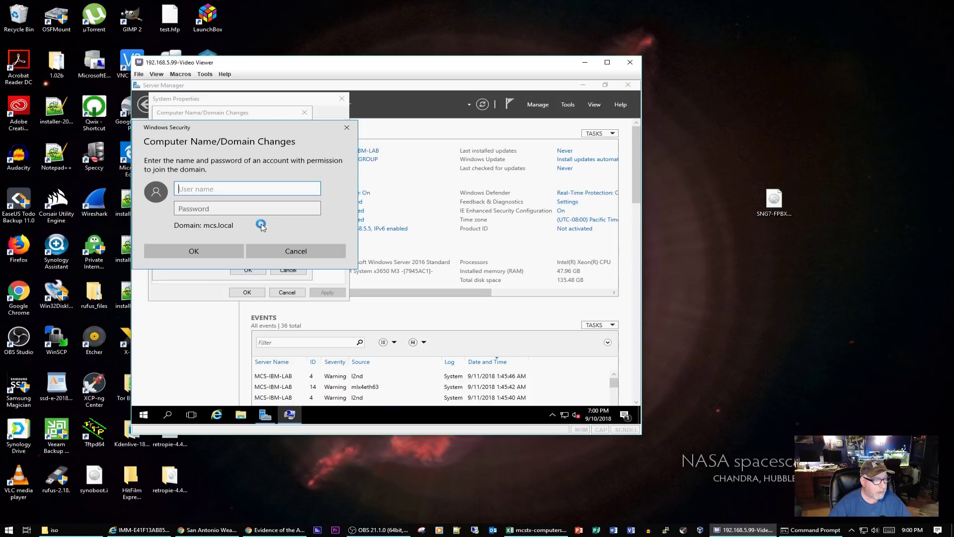
- Authorize the domain join with the domain administrator's user name and password
{"action": "type", "text": "ad"}
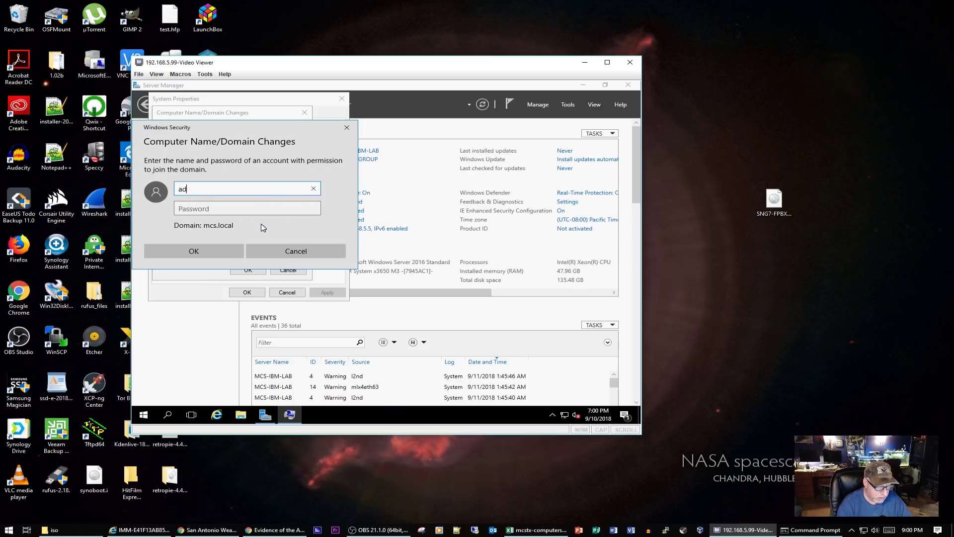
{"action": "type", "text": "ama"}
{"action": "key", "text": "Tab"}
{"action": "type", "text": "••"}
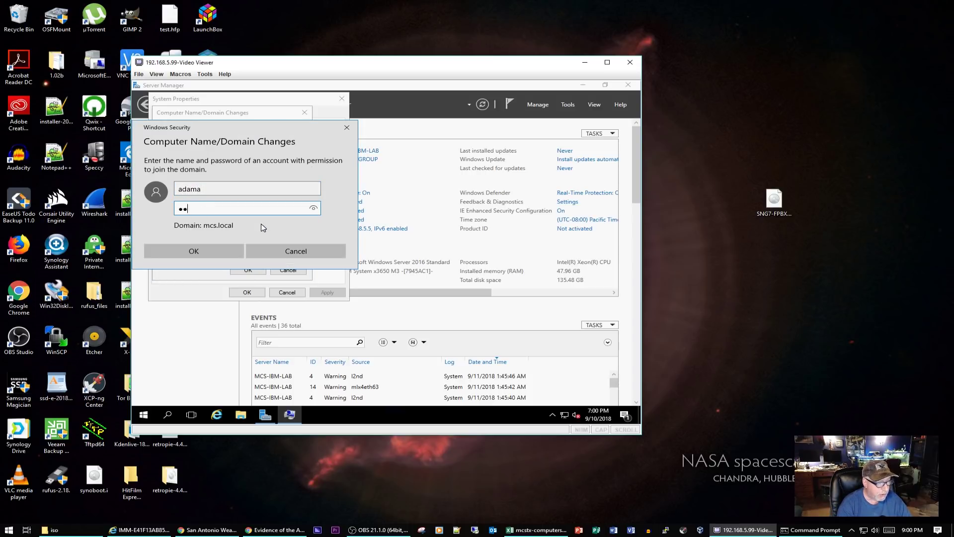
{"action": "type", "text": "••••••"}
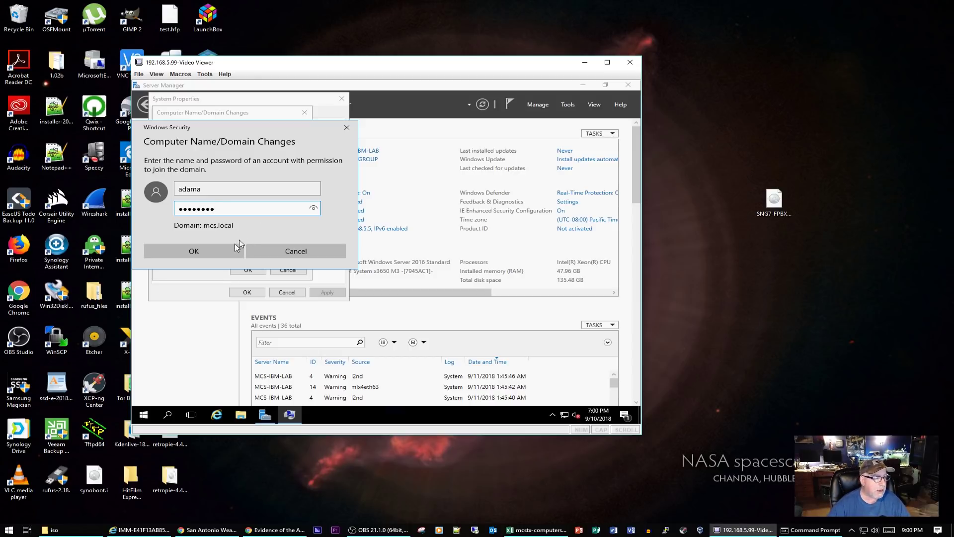
{"action": "left_click", "coordinate": [202, 256]}
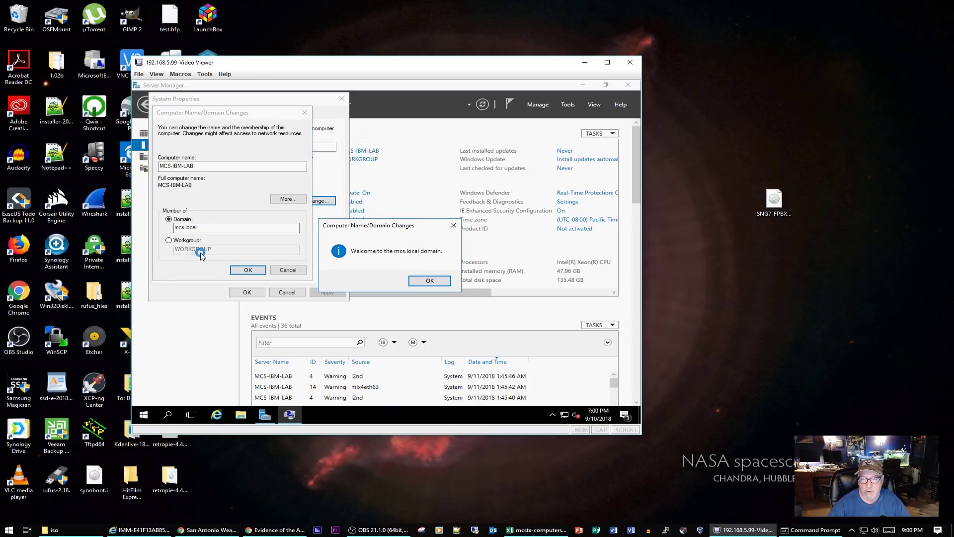
- Dismiss the welcome and restart notices, close System Properties, and restart the server now
{"action": "left_click", "coordinate": [430, 281]}
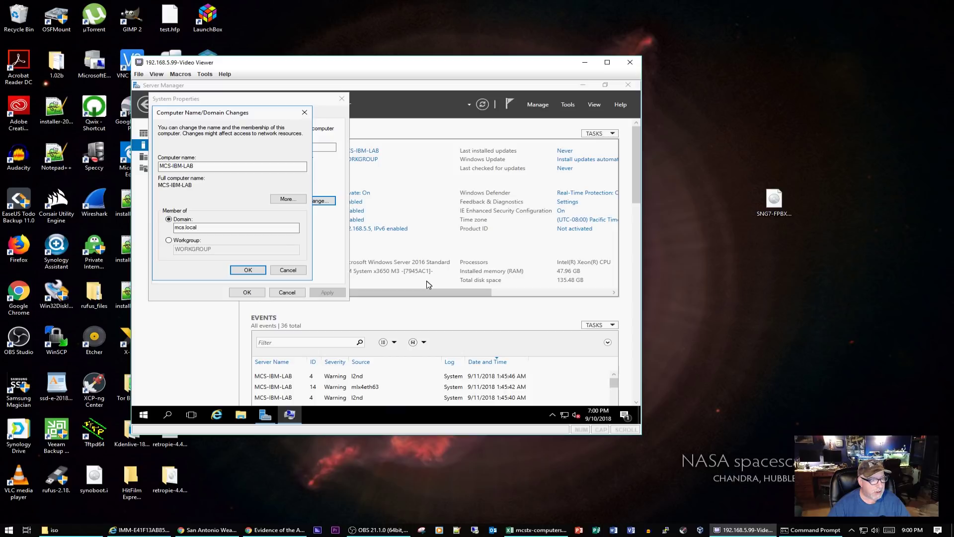
{"action": "left_click", "coordinate": [449, 259]}
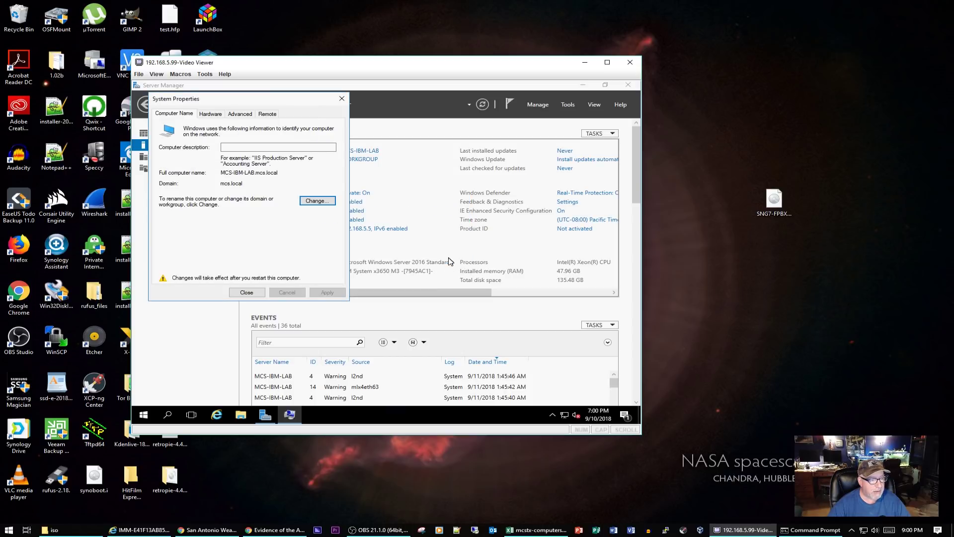
{"action": "left_click", "coordinate": [246, 292]}
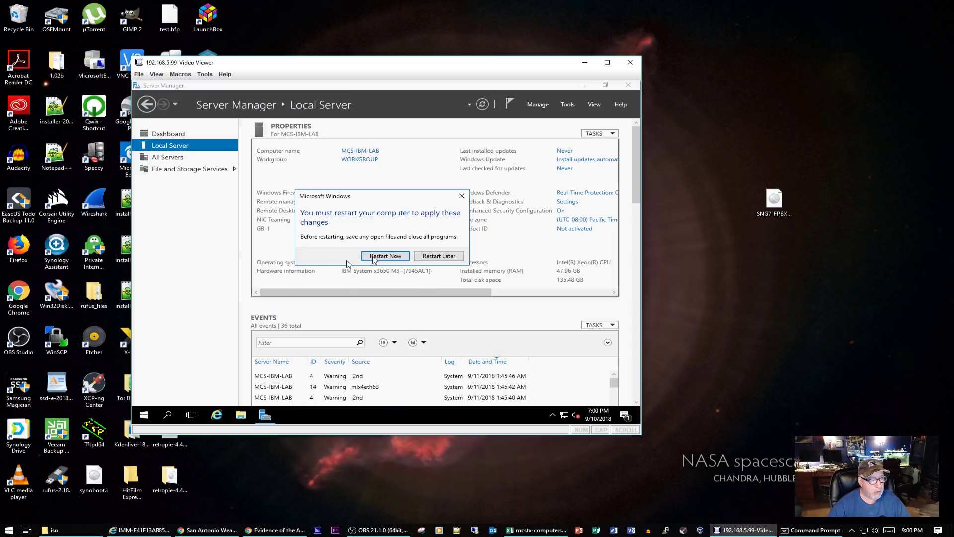
{"action": "left_click", "coordinate": [373, 257]}
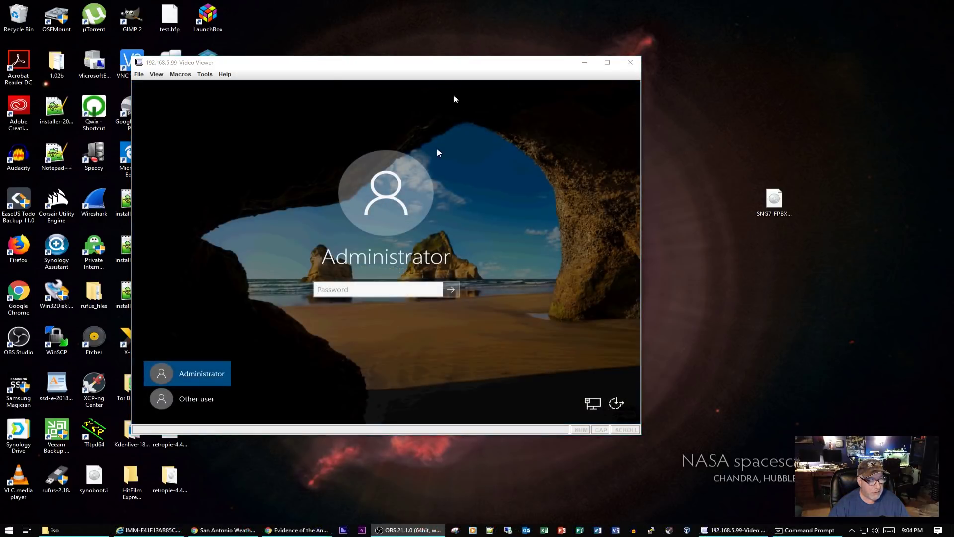
- Sign in through Other user with the mcs domain user's name and password
{"action": "left_click", "coordinate": [189, 402]}
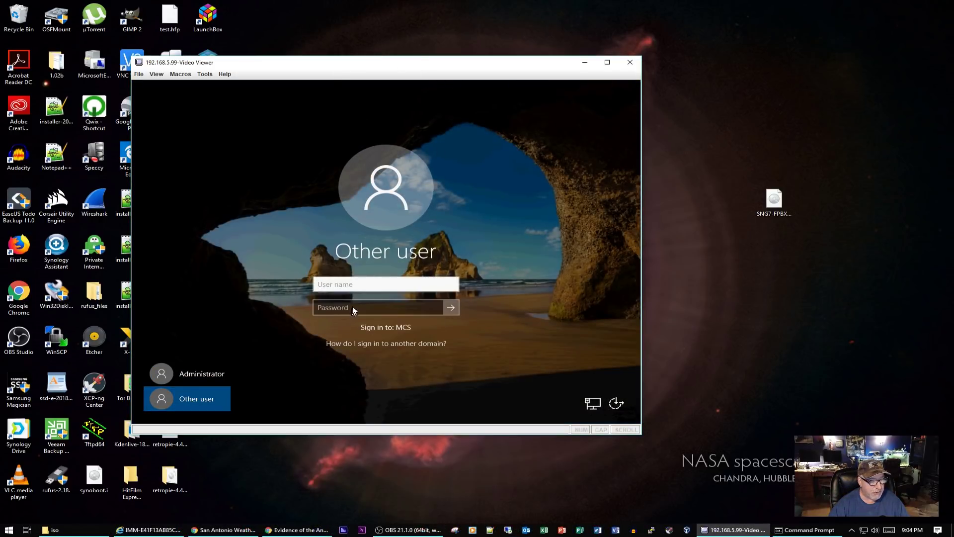
{"action": "type", "text": "mcs"}
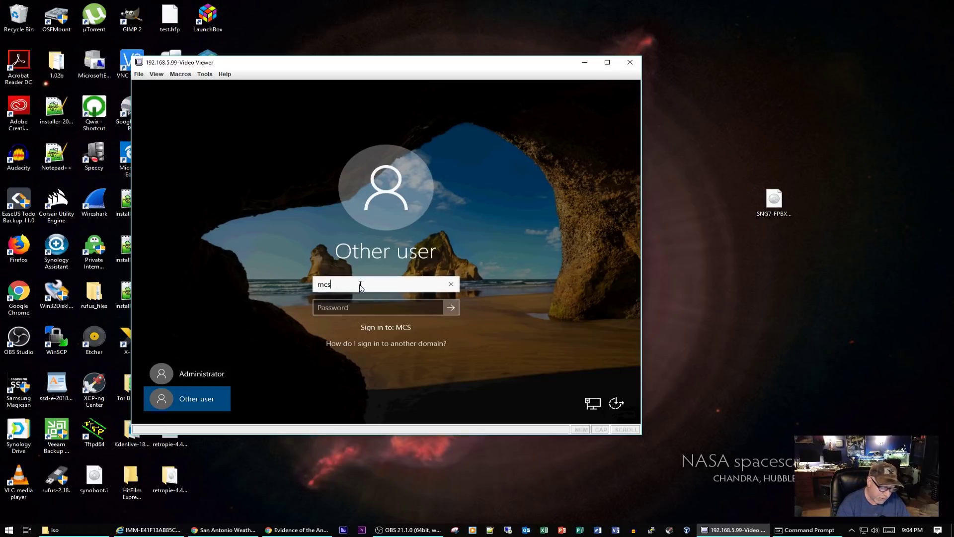
{"action": "type", "text": "\\"}
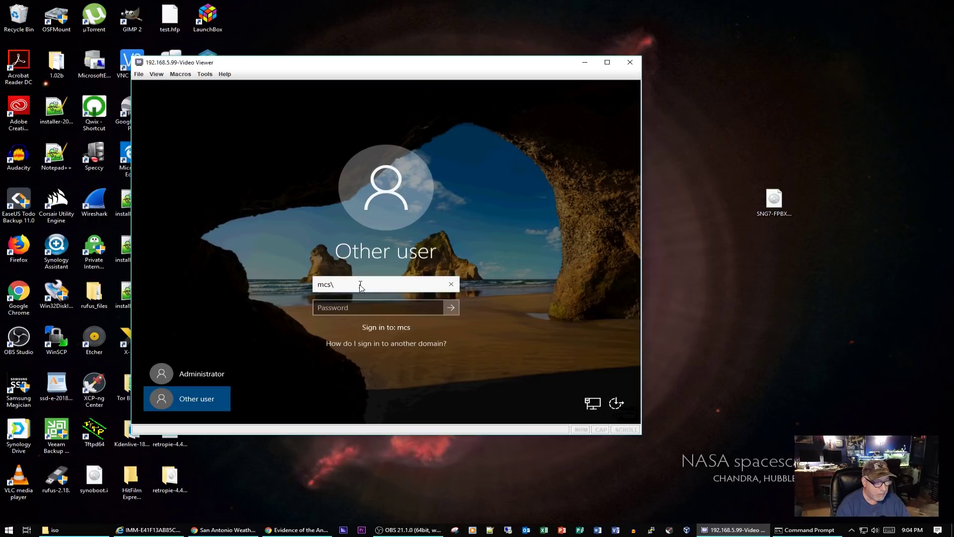
{"action": "type", "text": "adama"}
{"action": "key", "text": "Tab"}
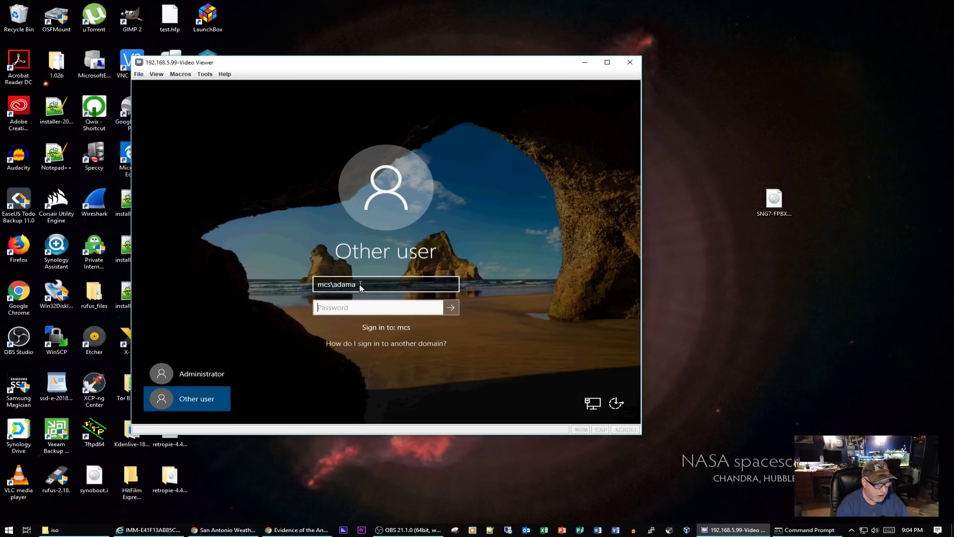
{"action": "type", "text": "•••••••••"}
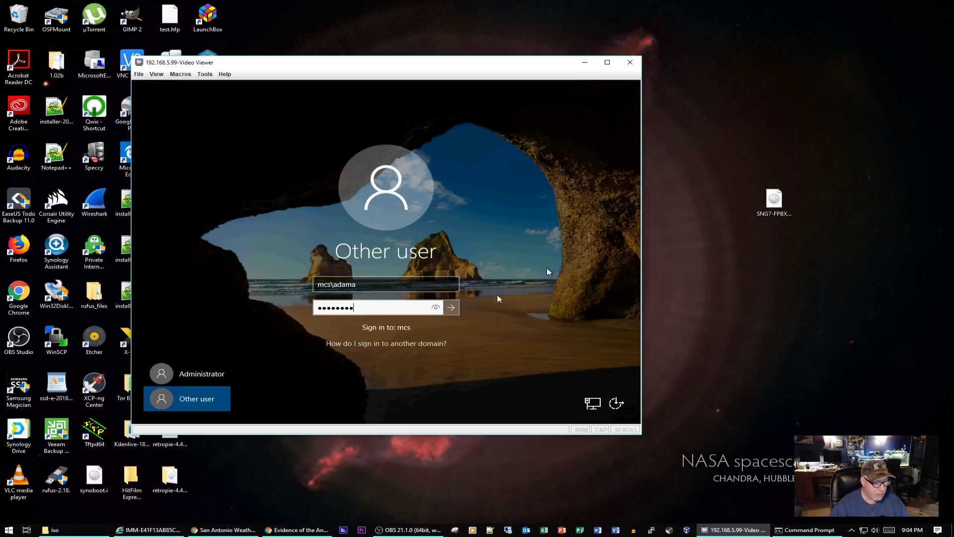
{"action": "left_click", "coordinate": [455, 306]}
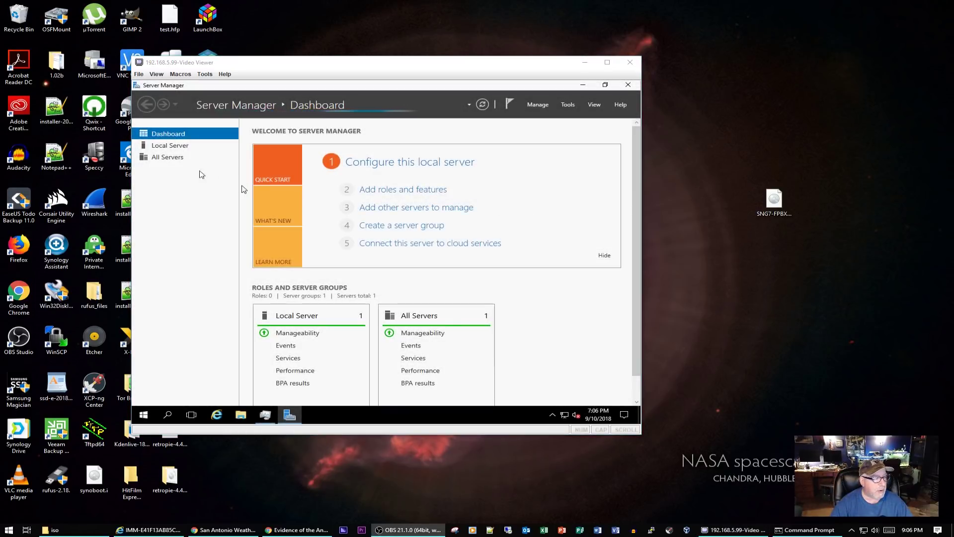
- Show the Local Server page in Server Manager
{"action": "left_click", "coordinate": [168, 147]}
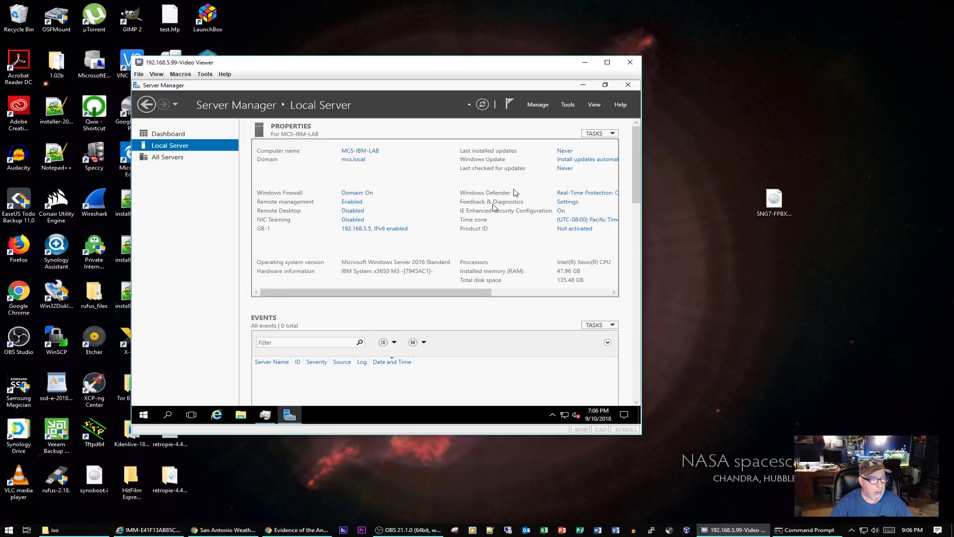
- Change the time zone to (UTC-06:00) Central Time (US & Canada) and refresh the properties
{"action": "left_click", "coordinate": [576, 226]}
{"action": "left_click", "coordinate": [384, 268]}
{"action": "left_click", "coordinate": [399, 199]}
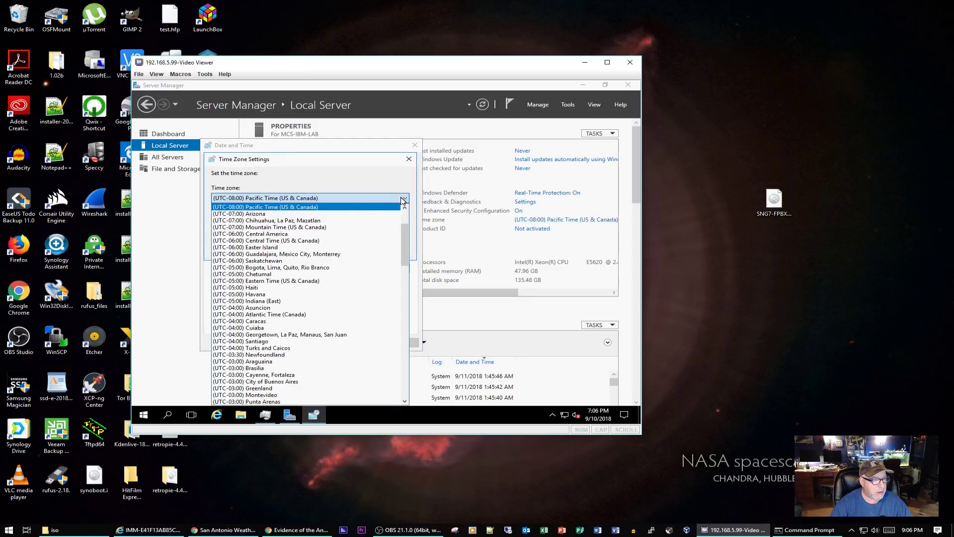
{"action": "left_click", "coordinate": [301, 241]}
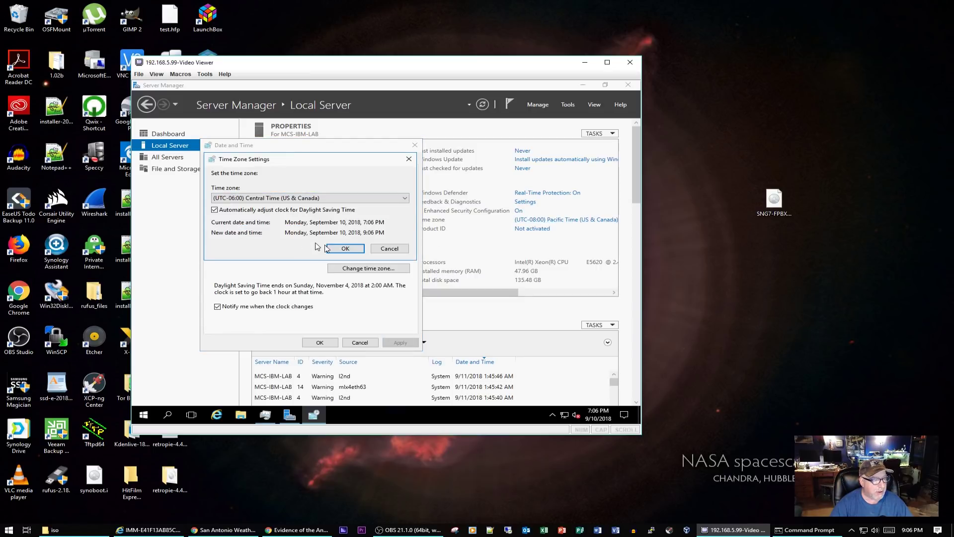
{"action": "left_click", "coordinate": [341, 306]}
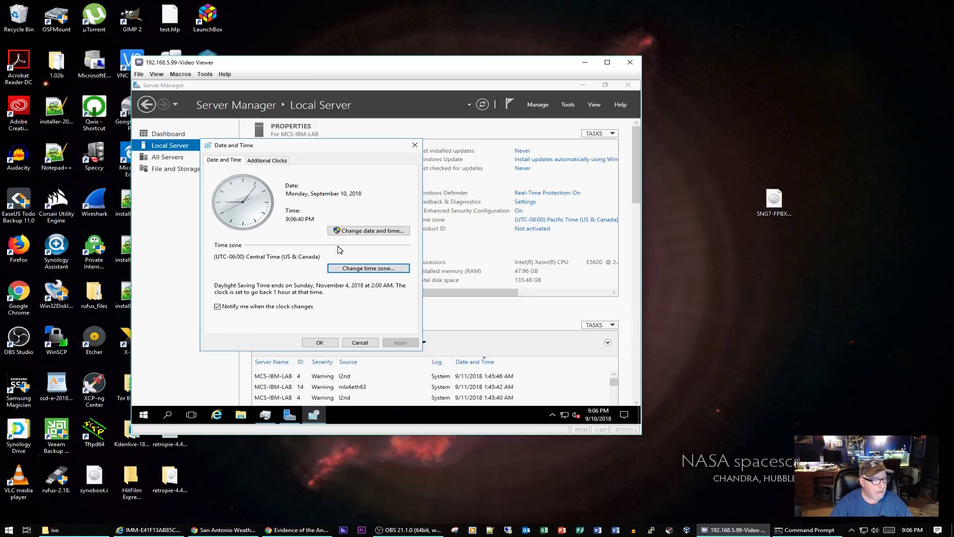
{"action": "left_click", "coordinate": [320, 342]}
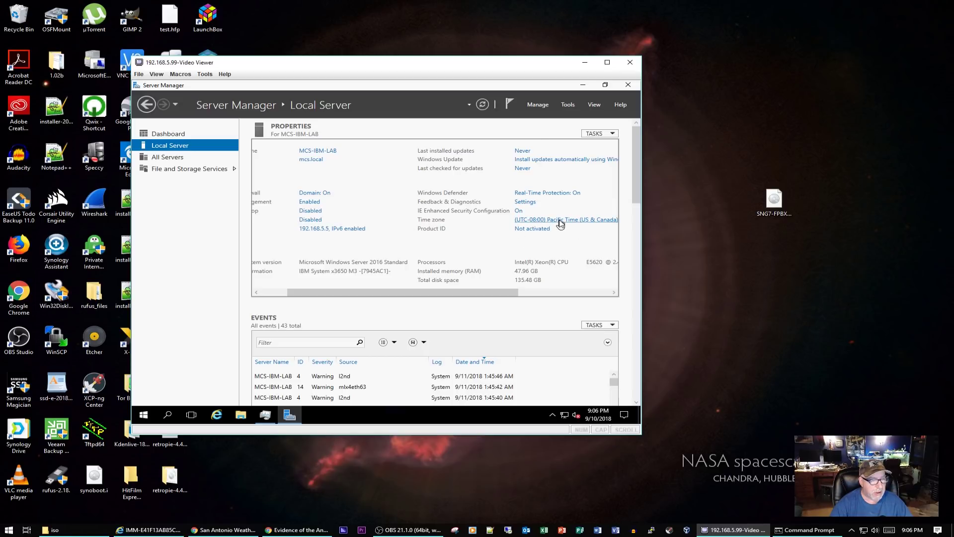
{"action": "left_click", "coordinate": [482, 104]}
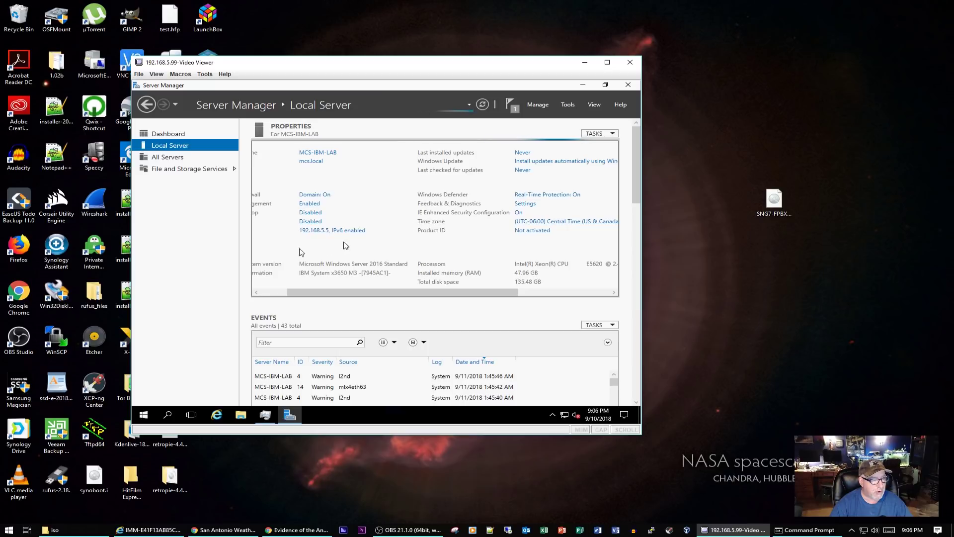
{"action": "left_click", "coordinate": [274, 293]}
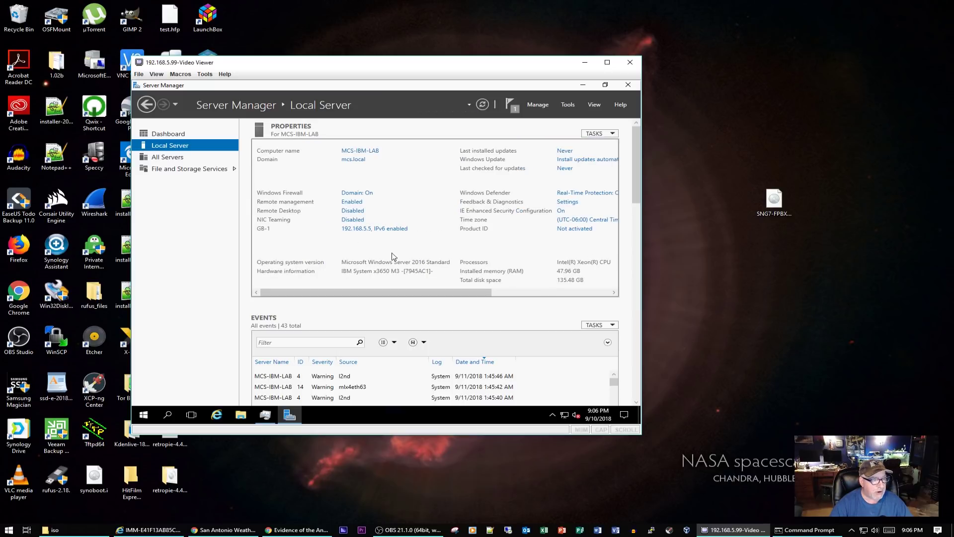
{"action": "left_click", "coordinate": [369, 229]}
{"action": "left_click", "coordinate": [488, 206]}
{"action": "right_click", "coordinate": [488, 206]}
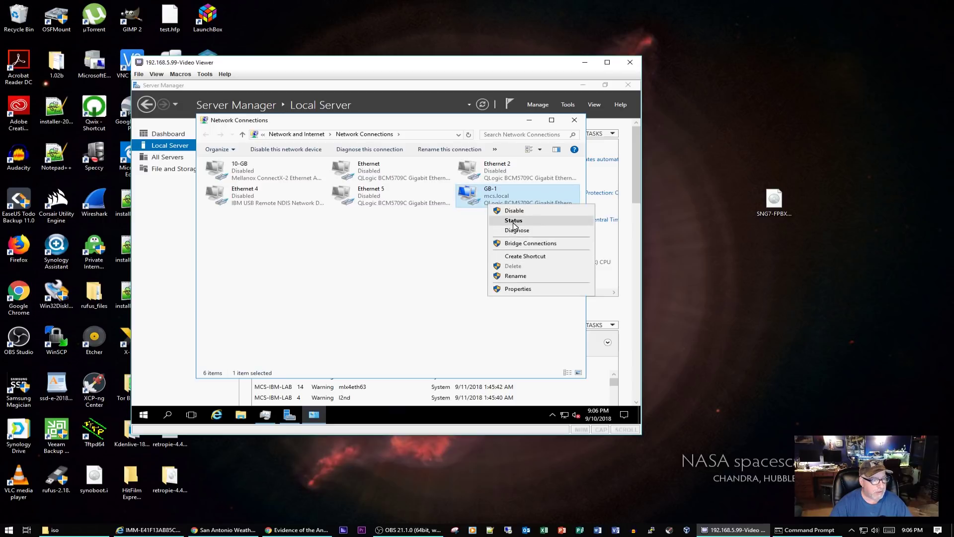
{"action": "left_click", "coordinate": [503, 222]}
{"action": "left_click", "coordinate": [332, 242]}
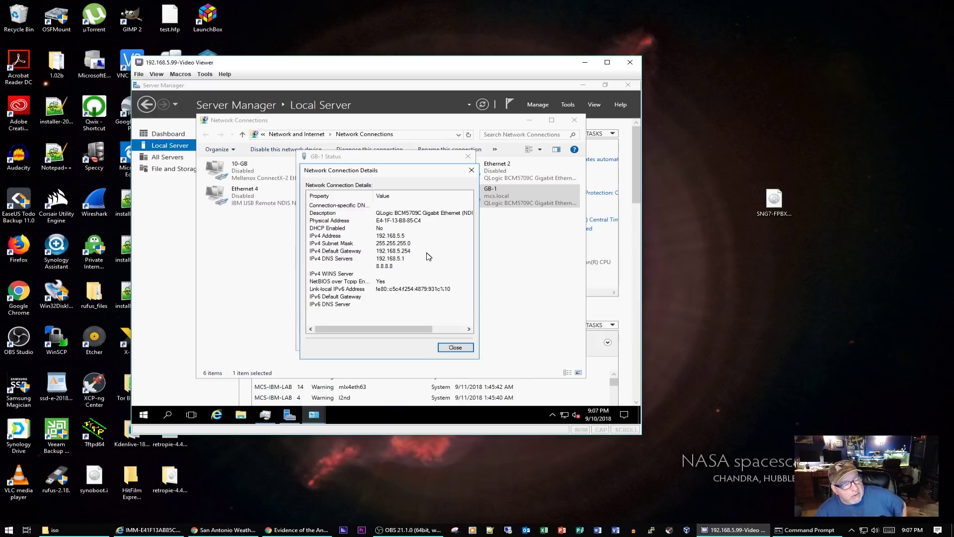
{"action": "left_click", "coordinate": [454, 347]}
{"action": "left_click", "coordinate": [454, 342]}
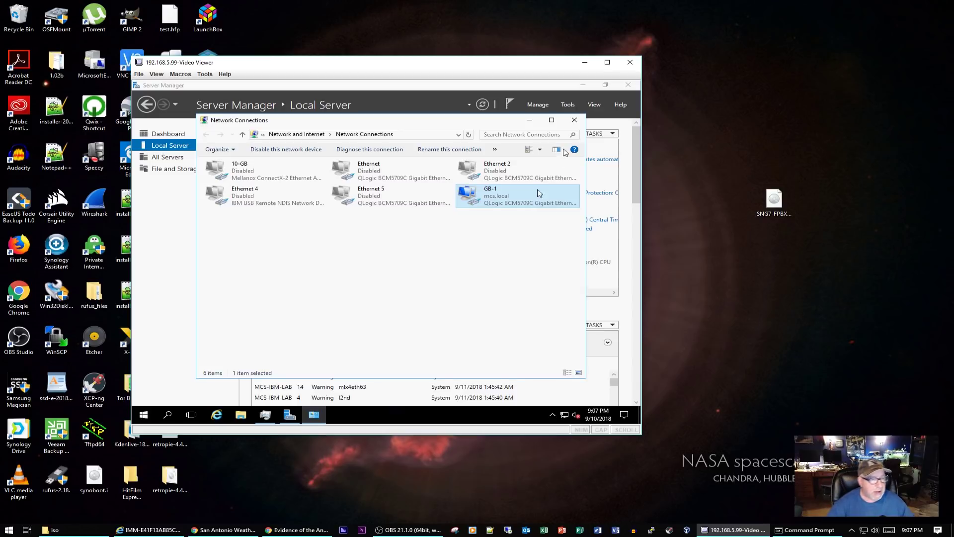
{"action": "left_click", "coordinate": [575, 120]}
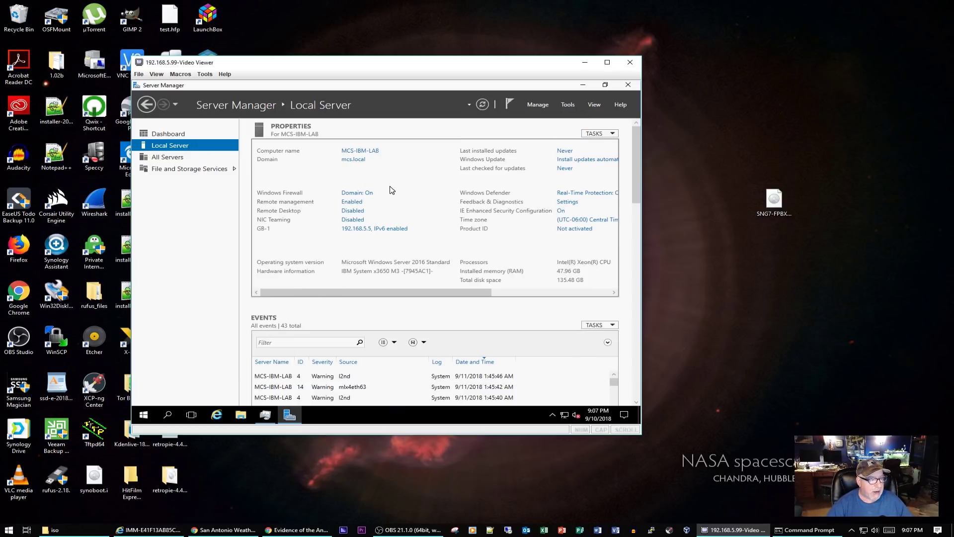
- Turn off Windows Firewall for domain networks and close the firewall window
{"action": "left_click", "coordinate": [360, 195]}
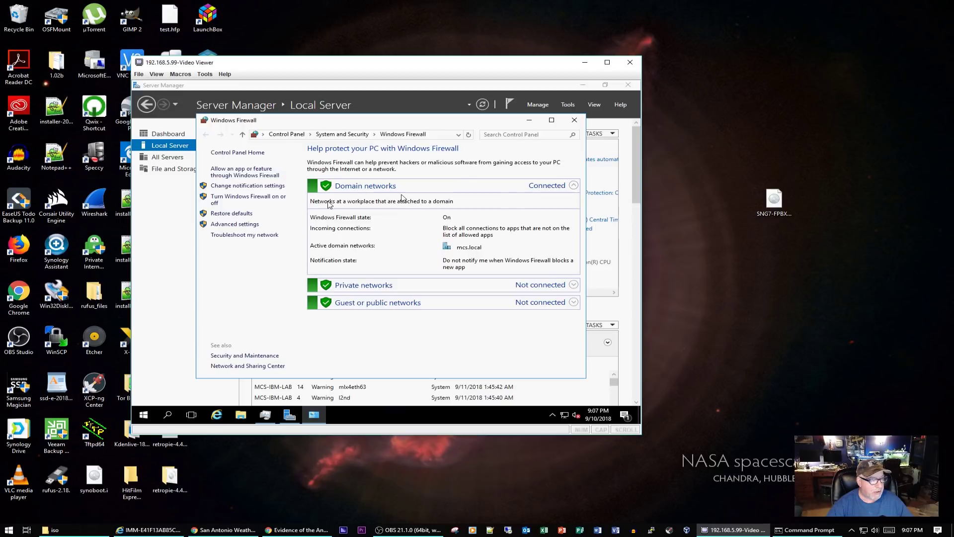
{"action": "left_click", "coordinate": [255, 197]}
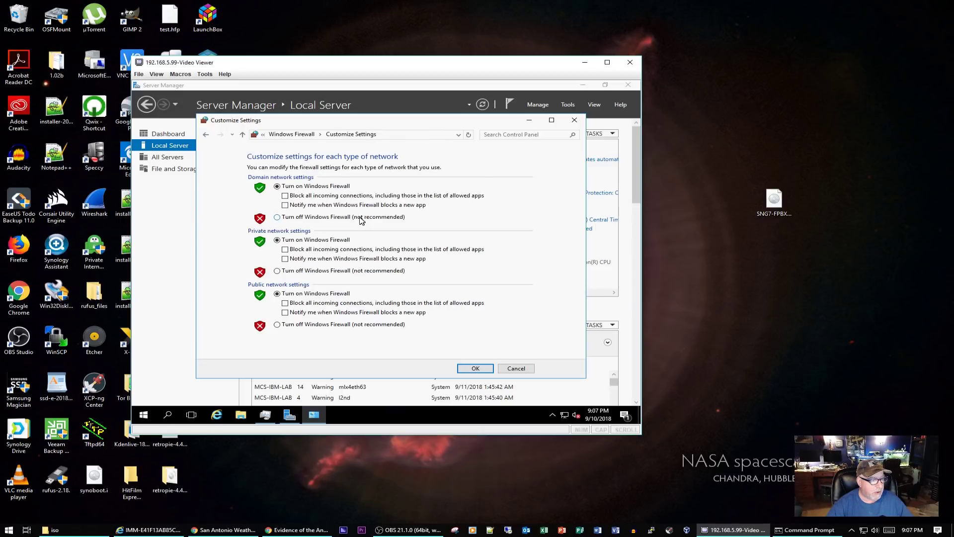
{"action": "left_click", "coordinate": [277, 217]}
{"action": "left_click", "coordinate": [479, 368]}
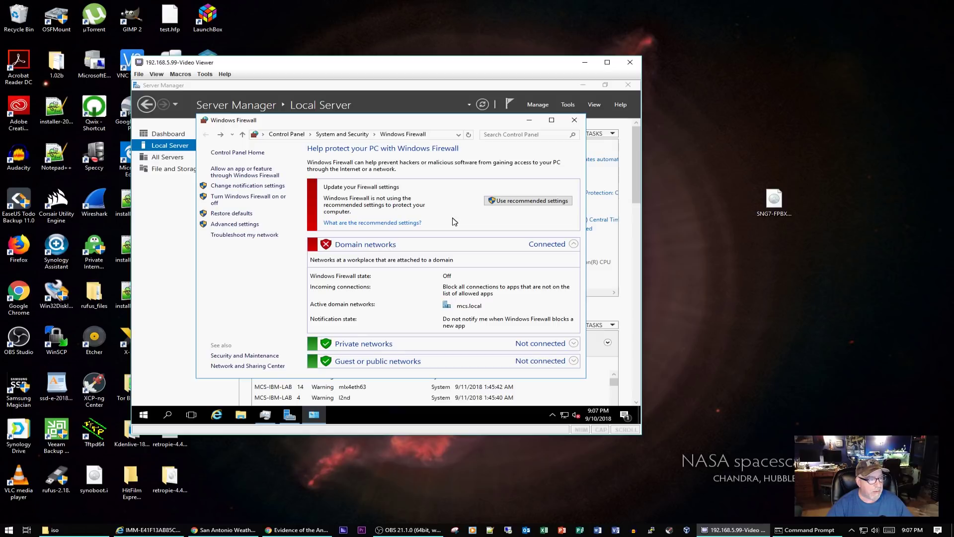
{"action": "left_click", "coordinate": [575, 120]}
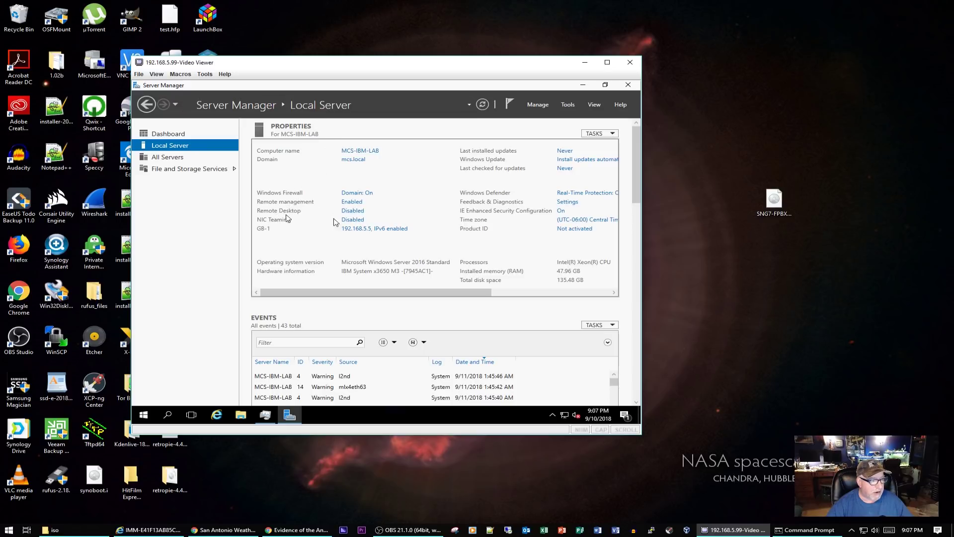
- Try allowing remote connections and review Remote Desktop users, then close without saving
{"action": "left_click", "coordinate": [353, 212]}
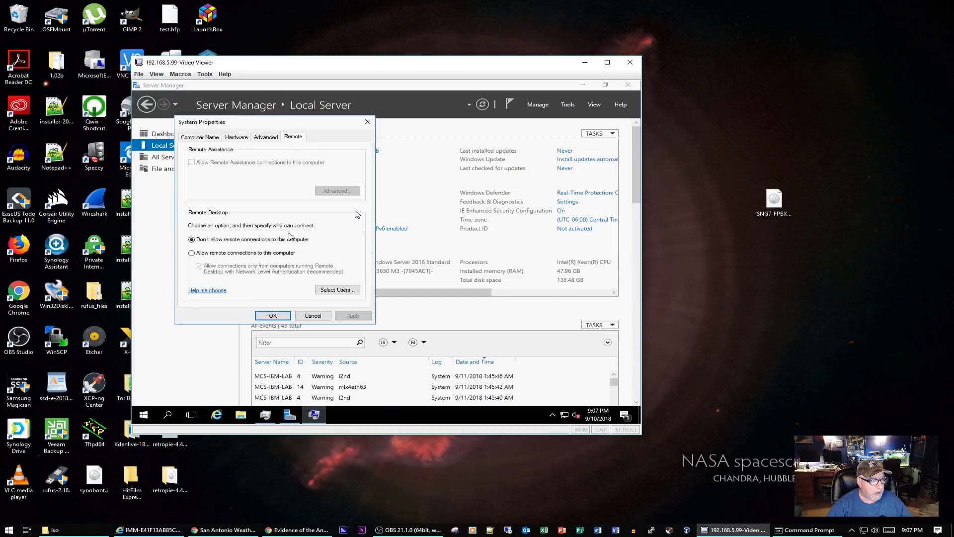
{"action": "left_click", "coordinate": [239, 253]}
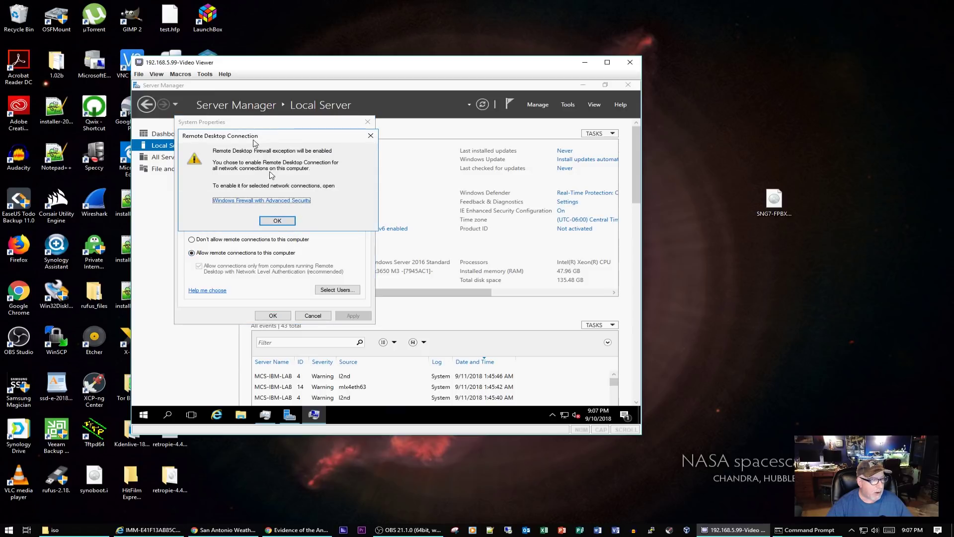
{"action": "left_click", "coordinate": [286, 222]}
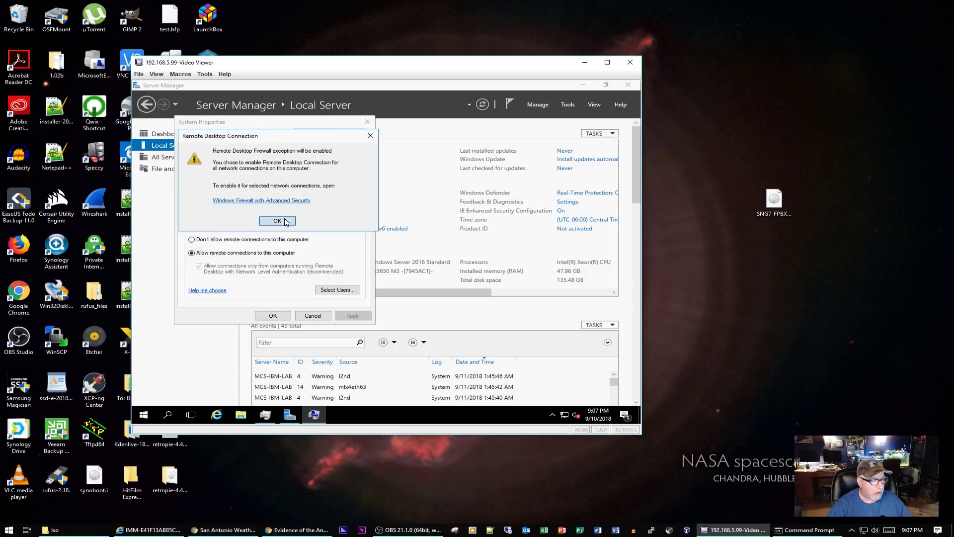
{"action": "left_click", "coordinate": [286, 222]}
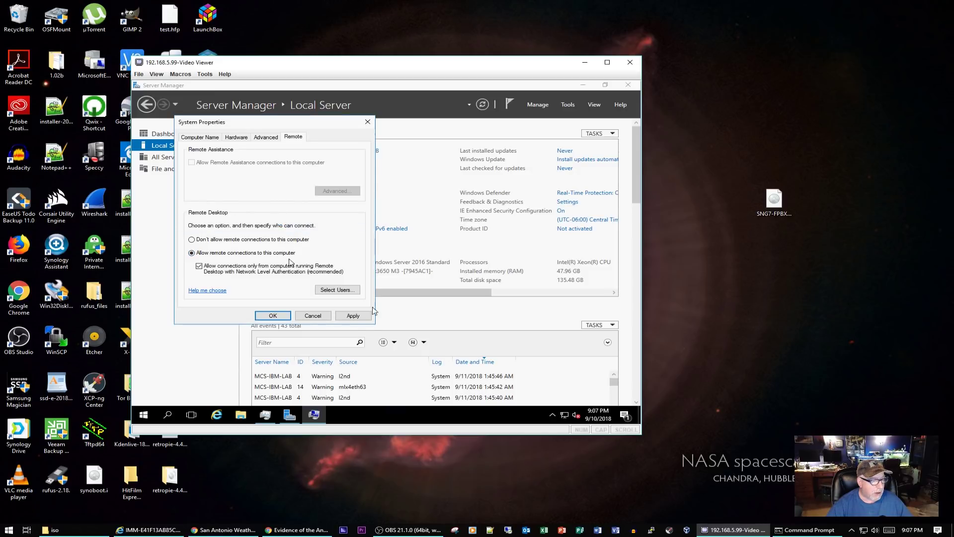
{"action": "left_click", "coordinate": [328, 294]}
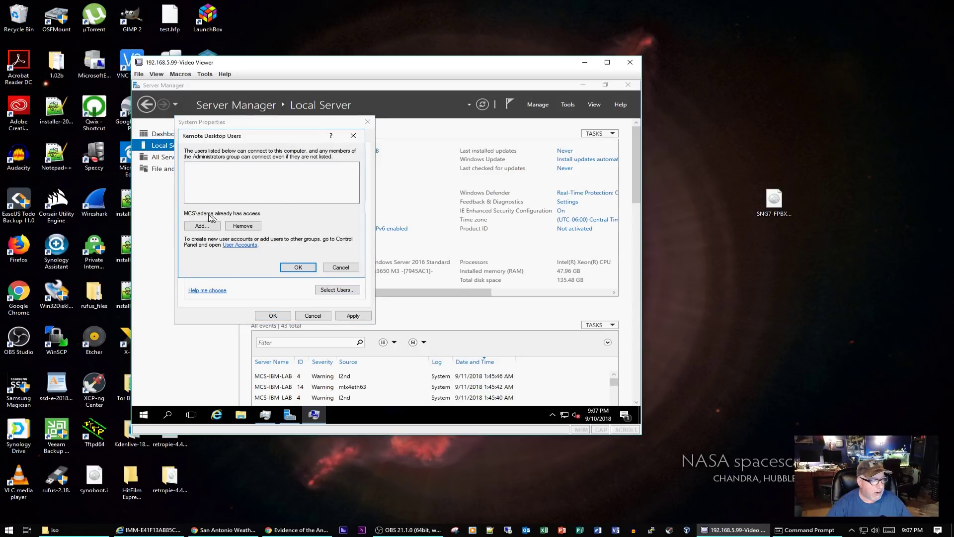
{"action": "left_click", "coordinate": [341, 268]}
{"action": "left_click", "coordinate": [317, 316]}
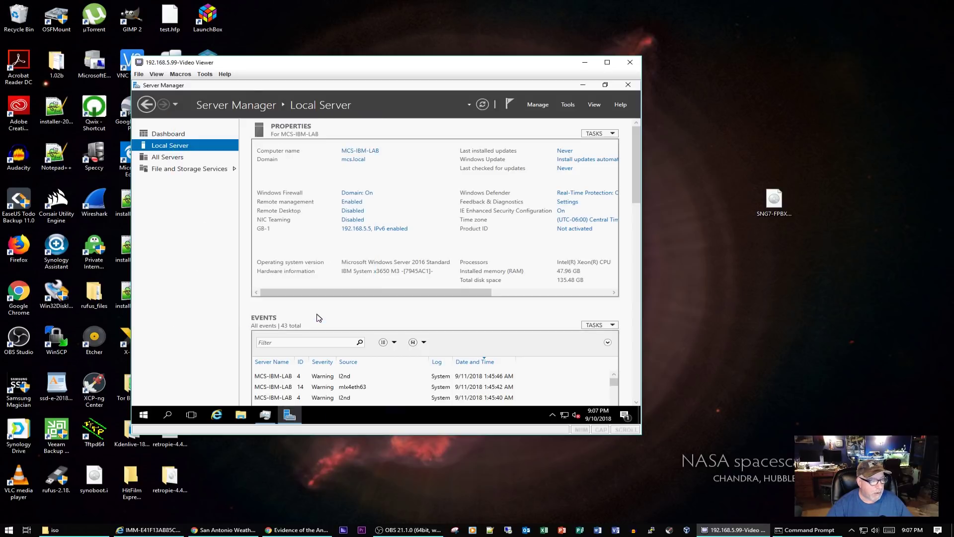
{"action": "left_click", "coordinate": [371, 230]}
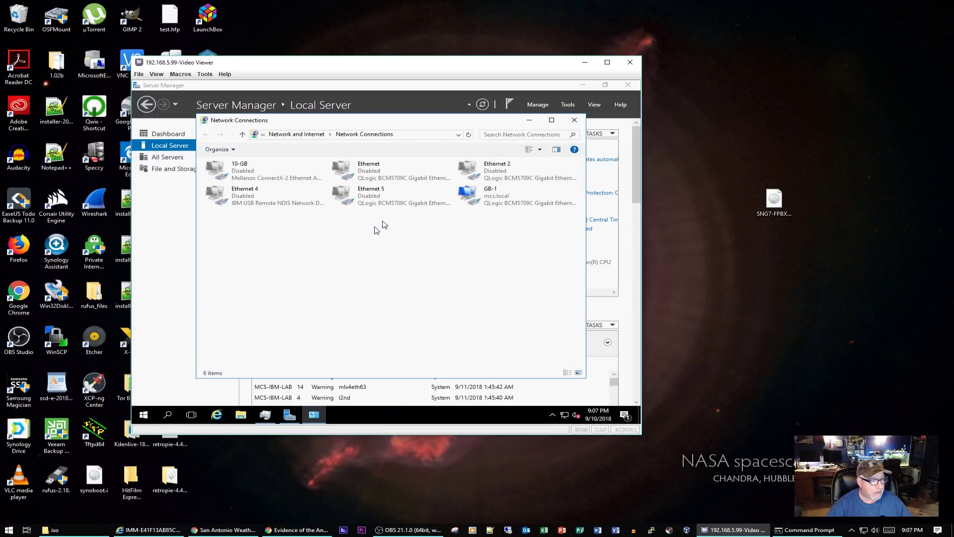
{"action": "left_click", "coordinate": [576, 119]}
- Allow remote connections to the server and apply the setting in System Properties
{"action": "left_click", "coordinate": [353, 211]}
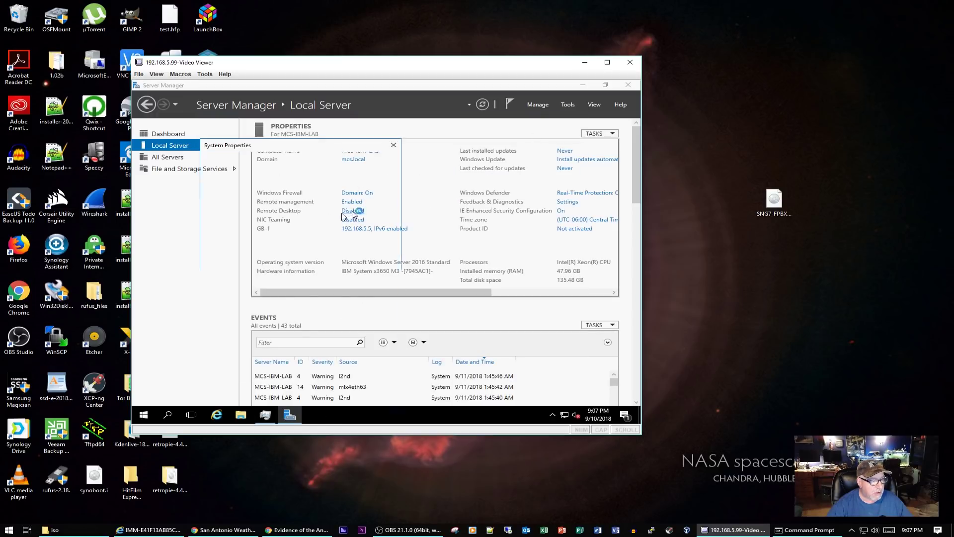
{"action": "left_click", "coordinate": [263, 278]}
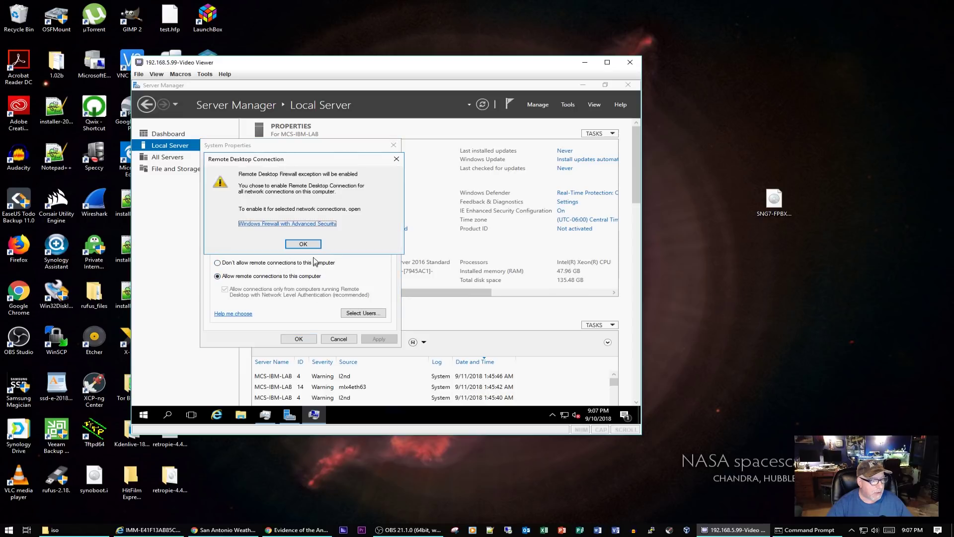
{"action": "left_click", "coordinate": [303, 244]}
{"action": "left_click", "coordinate": [379, 339]}
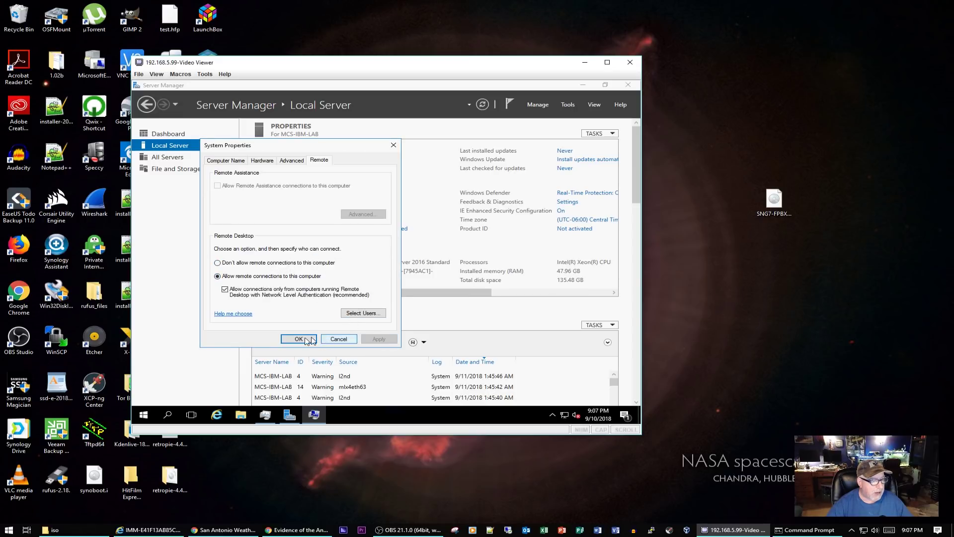
{"action": "left_click", "coordinate": [299, 338]}
- Refresh Local Server properties to show Remote Desktop Enabled, then close Server Manager
{"action": "left_click", "coordinate": [483, 104]}
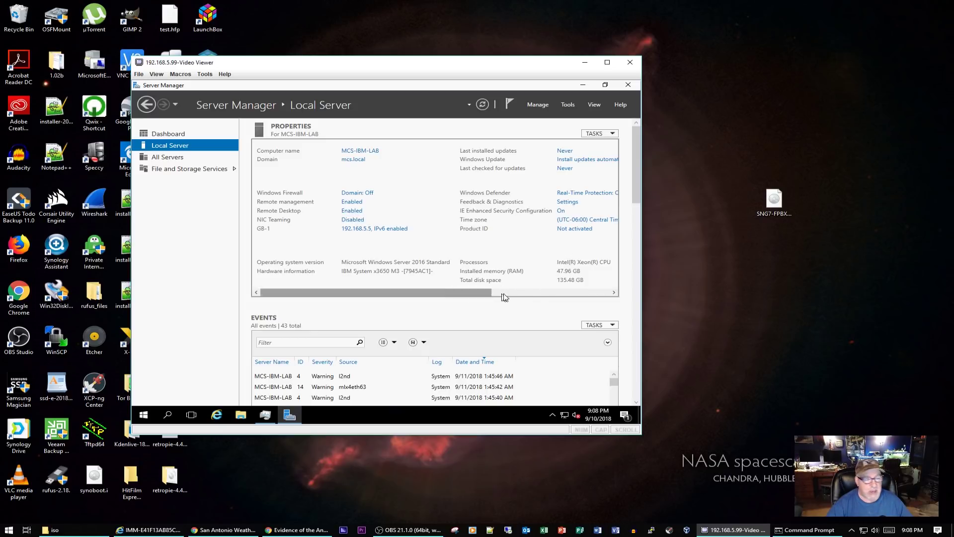
{"action": "left_click", "coordinate": [542, 293]}
{"action": "left_click", "coordinate": [281, 295]}
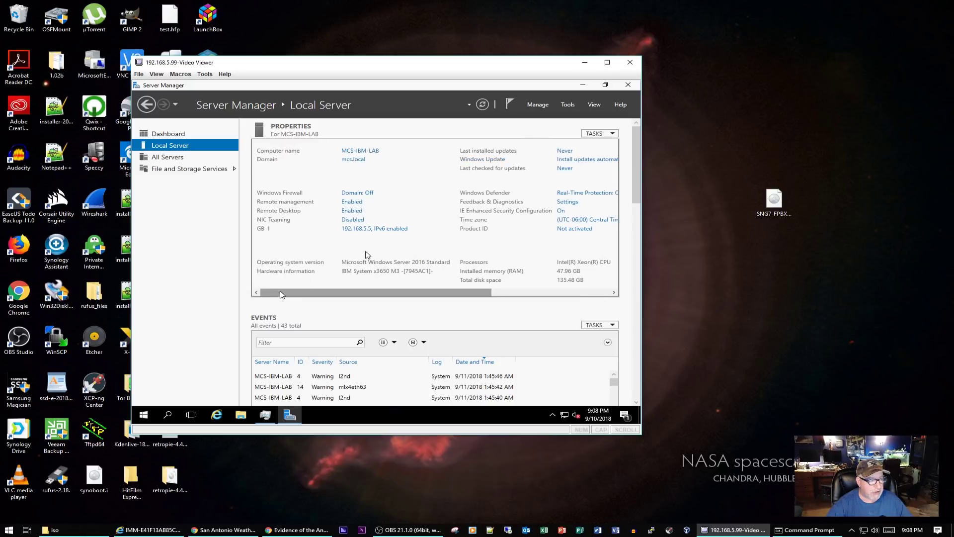
{"action": "left_click", "coordinate": [628, 86]}
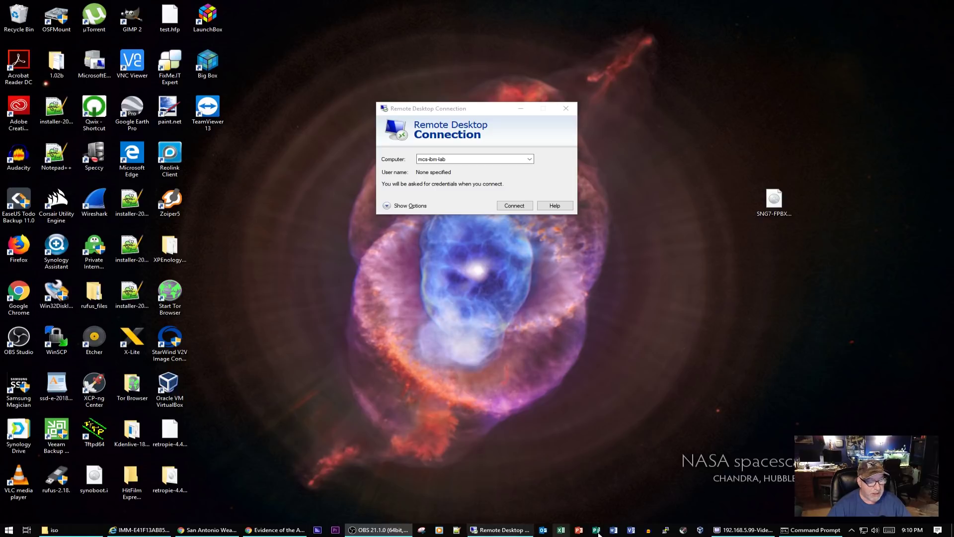
- Minimize the Video Viewer and bring Remote Desktop Connection forward
{"action": "left_click", "coordinate": [744, 530]}
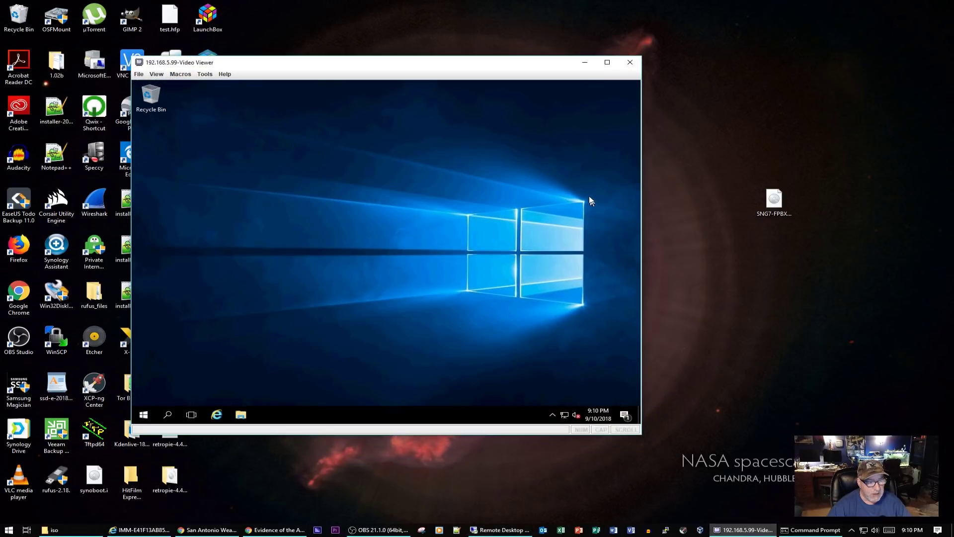
{"action": "left_click", "coordinate": [587, 62]}
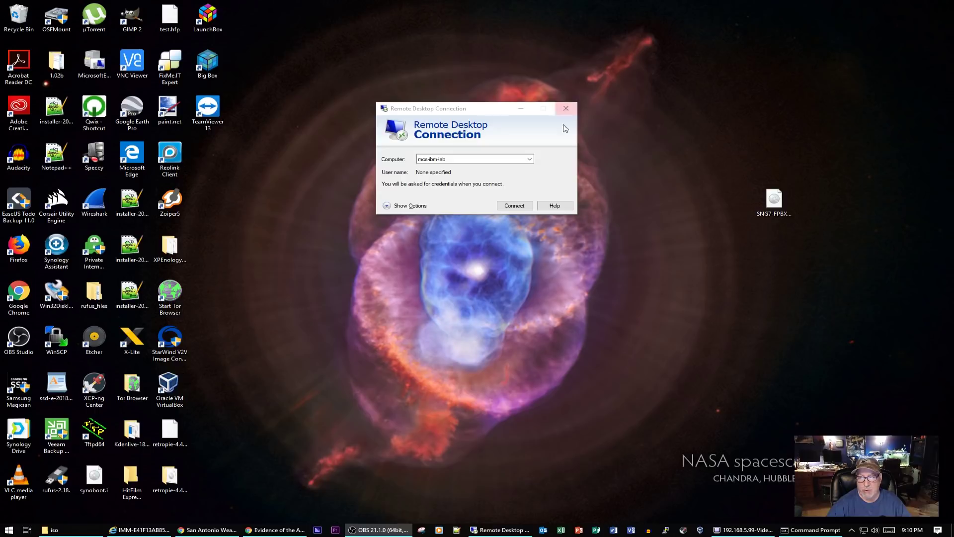
{"action": "left_click", "coordinate": [476, 110]}
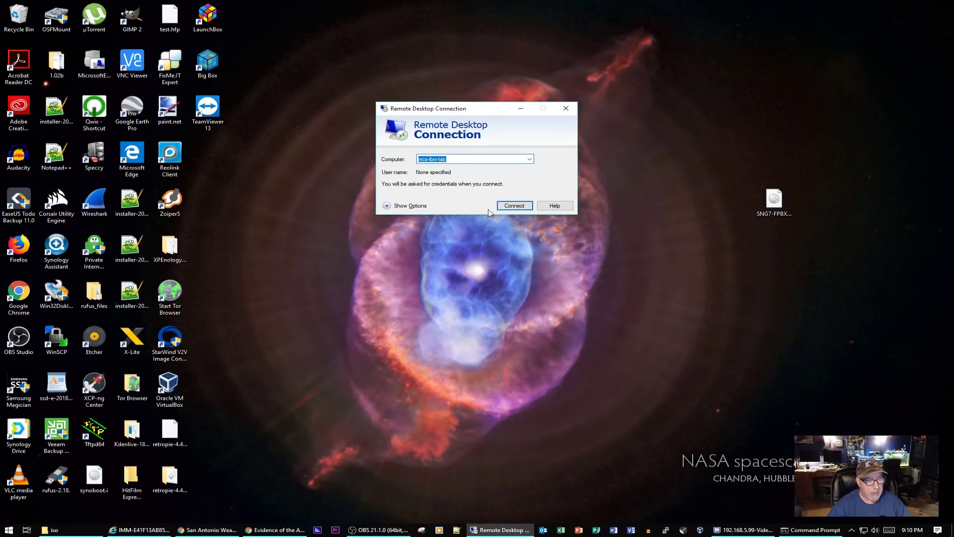
- Connect to mcs-ibm-lab with domain credentials and dismiss the CredSSP authentication error
{"action": "left_click", "coordinate": [520, 205]}
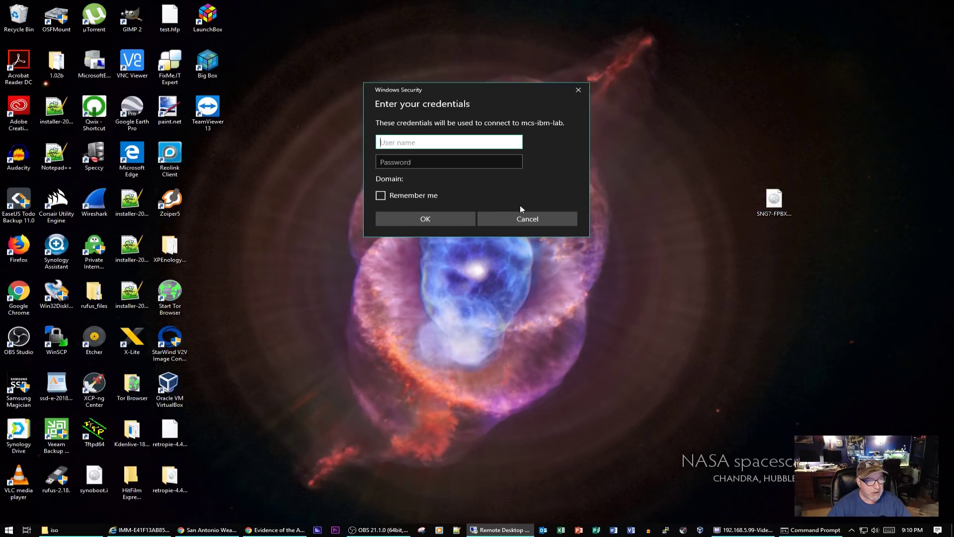
{"action": "type", "text": "m"}
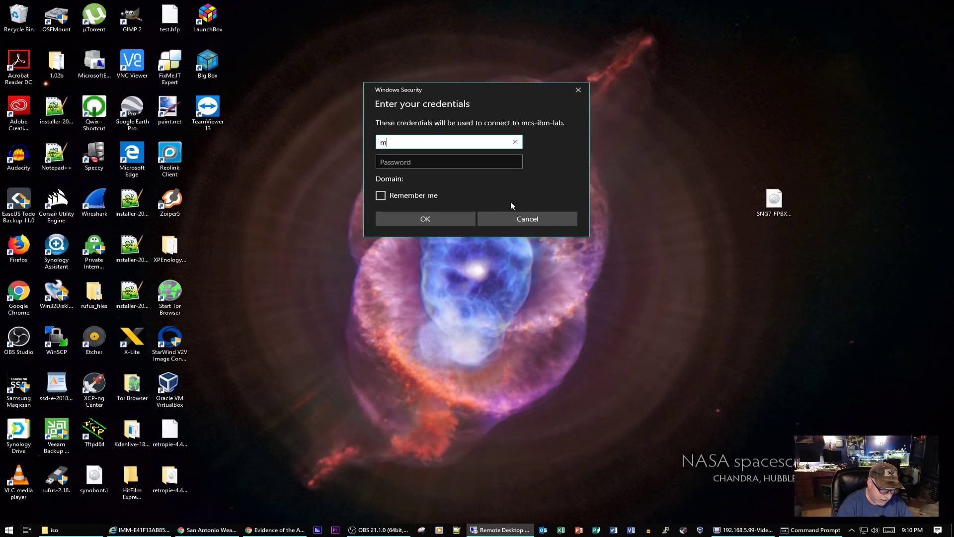
{"action": "type", "text": "cs\\adama"}
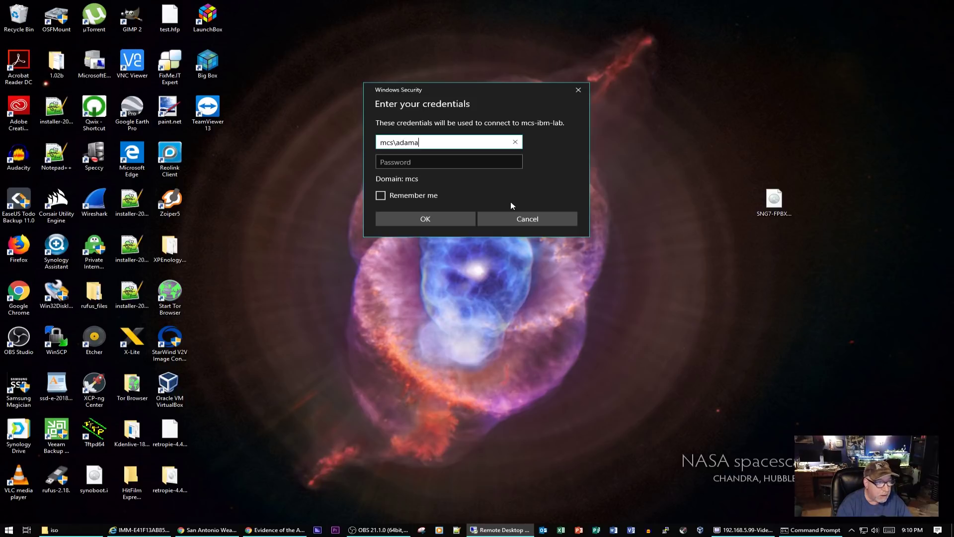
{"action": "key", "text": "Tab"}
{"action": "type", "text": "•••••"}
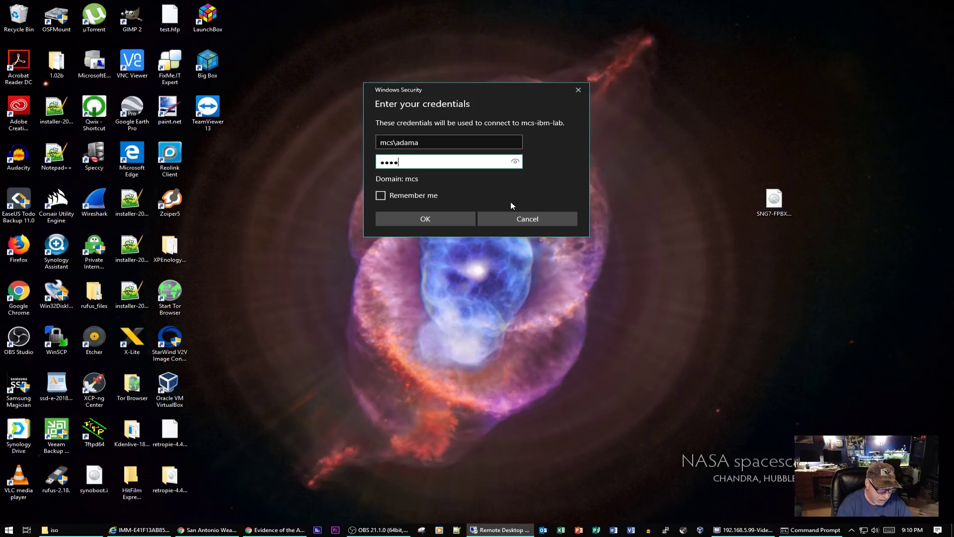
{"action": "type", "text": "••••"}
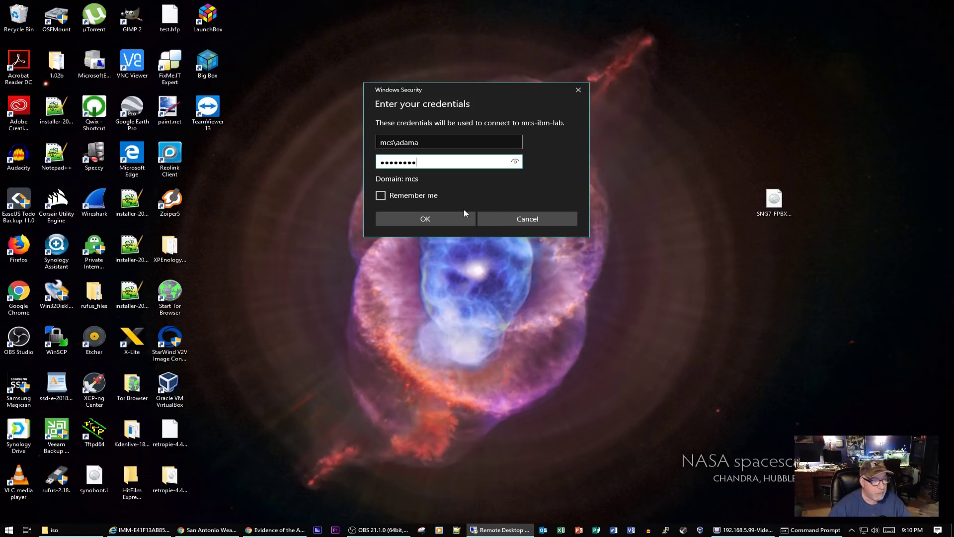
{"action": "left_click", "coordinate": [435, 219]}
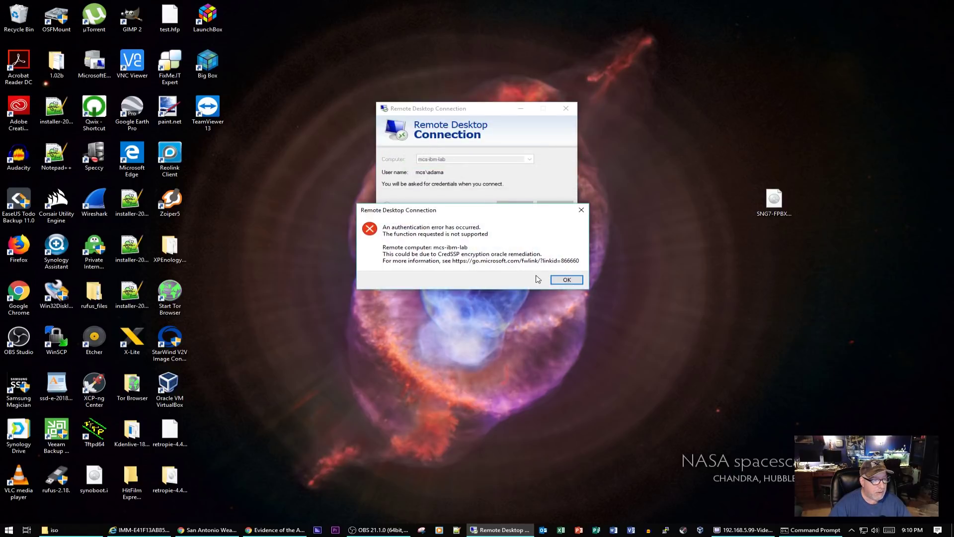
{"action": "left_click", "coordinate": [568, 279]}
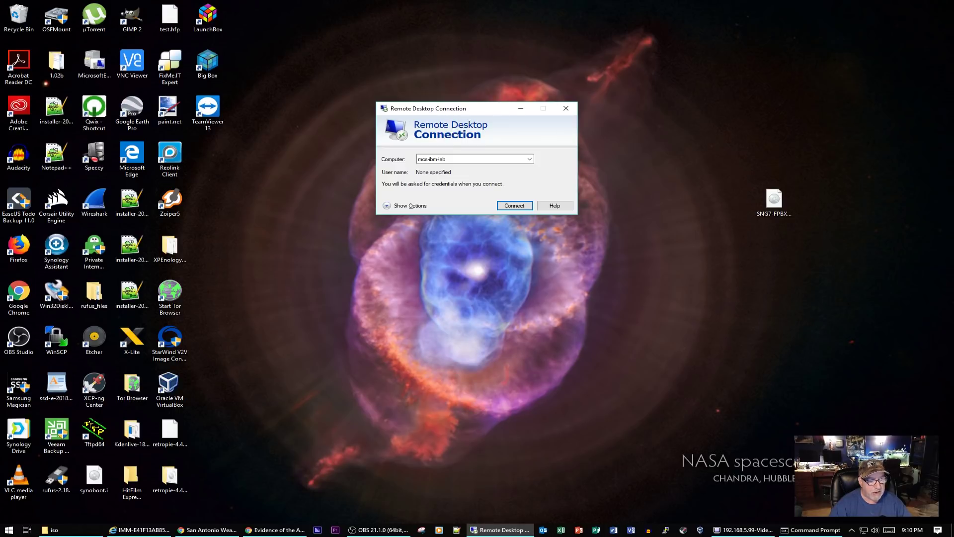
- Launch Server Manager from Start and run Check for updates from the Local Server Windows Update link
{"action": "left_click", "coordinate": [744, 530]}
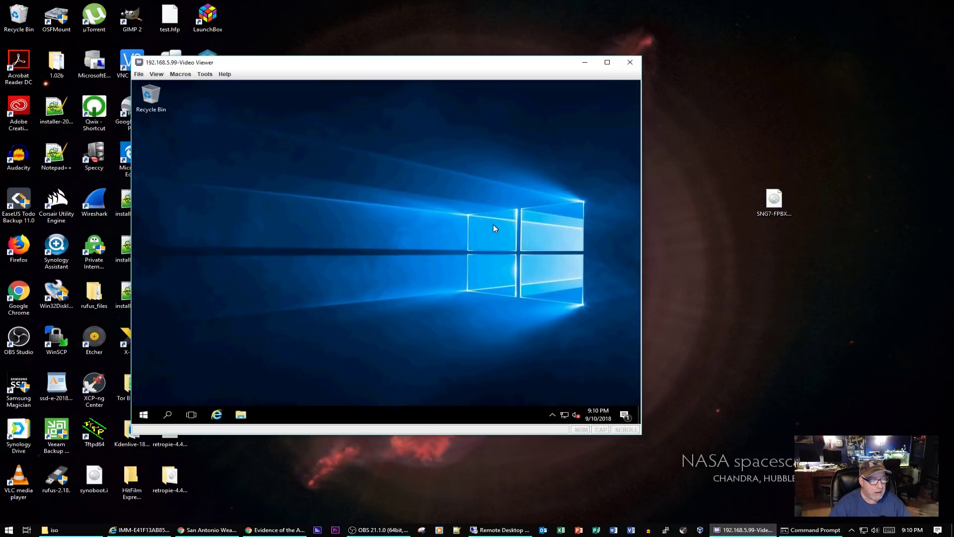
{"action": "left_click", "coordinate": [145, 416]}
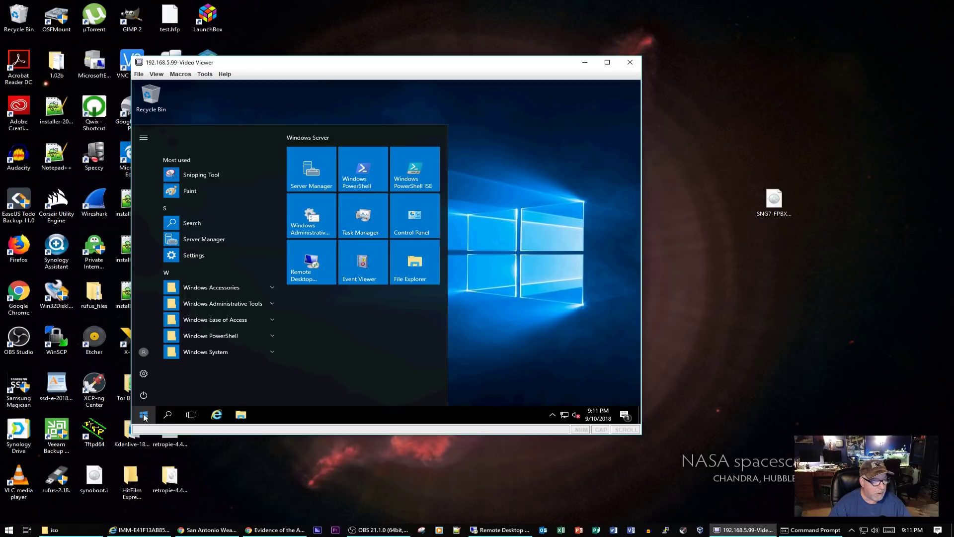
{"action": "left_click", "coordinate": [320, 182]}
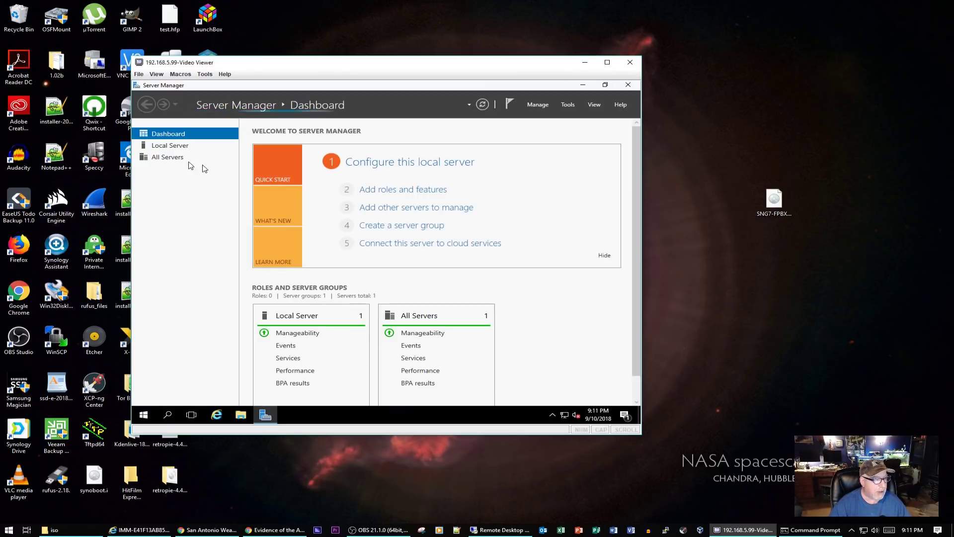
{"action": "left_click", "coordinate": [171, 145]}
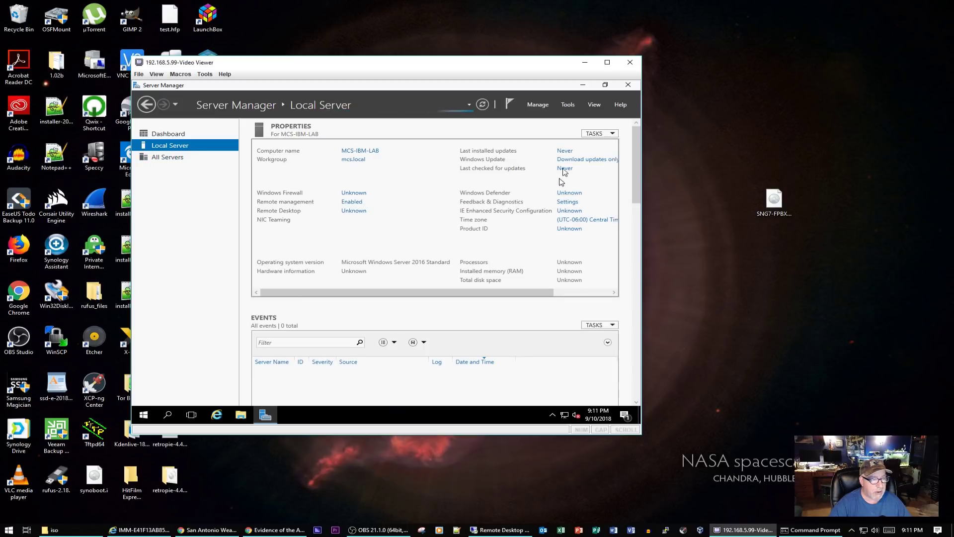
{"action": "left_click", "coordinate": [570, 159]}
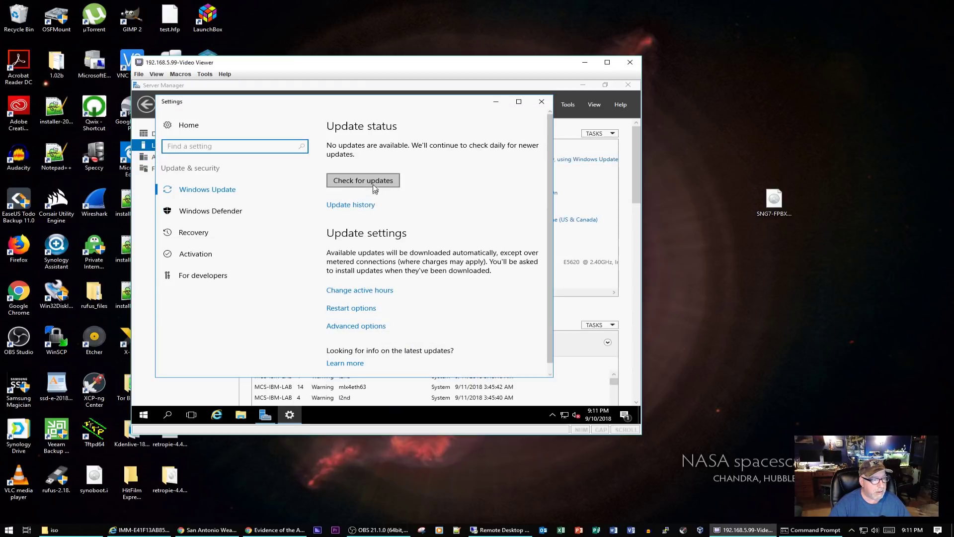
{"action": "left_click", "coordinate": [375, 182]}
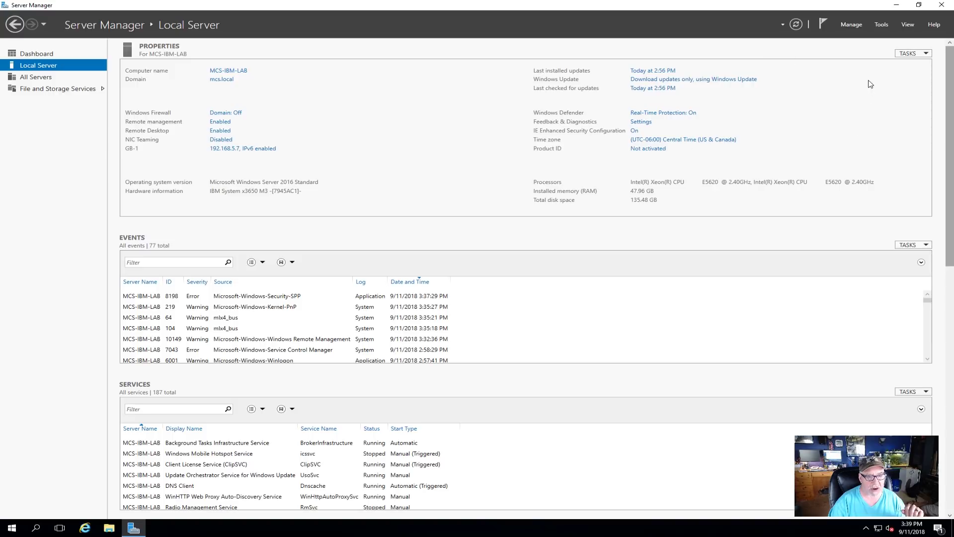
- Start a role-based install on this server and select Hyper-V with its management tools
{"action": "left_click", "coordinate": [853, 26]}
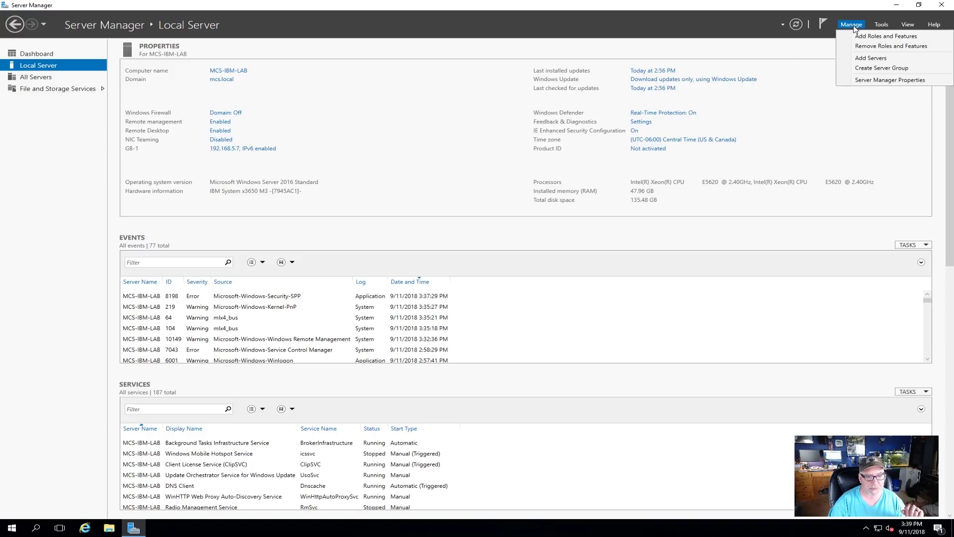
{"action": "left_click", "coordinate": [860, 37]}
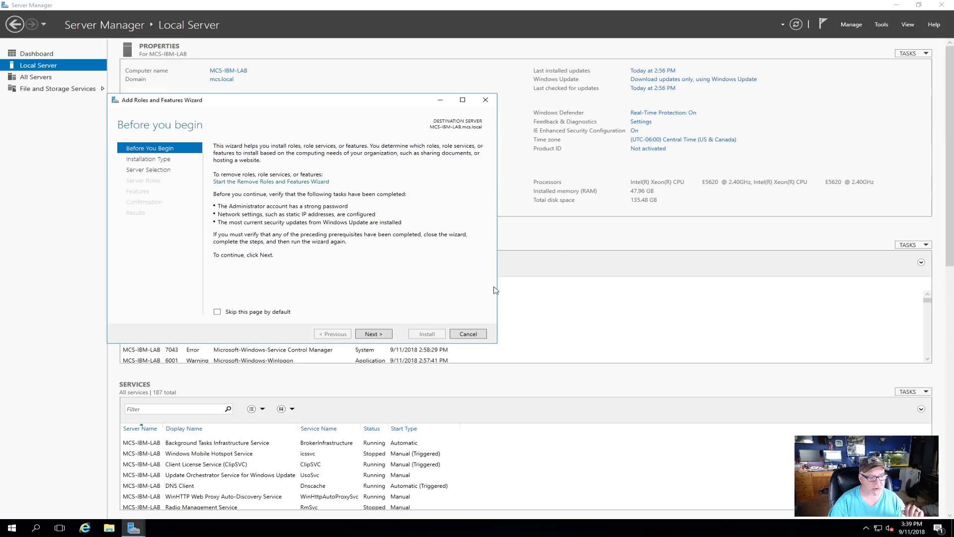
{"action": "left_click", "coordinate": [382, 334]}
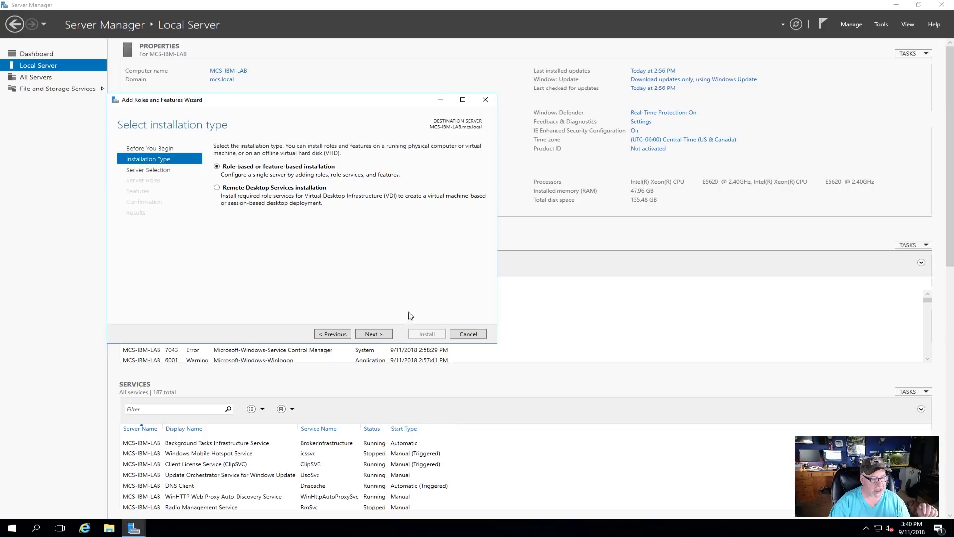
{"action": "left_click", "coordinate": [380, 334]}
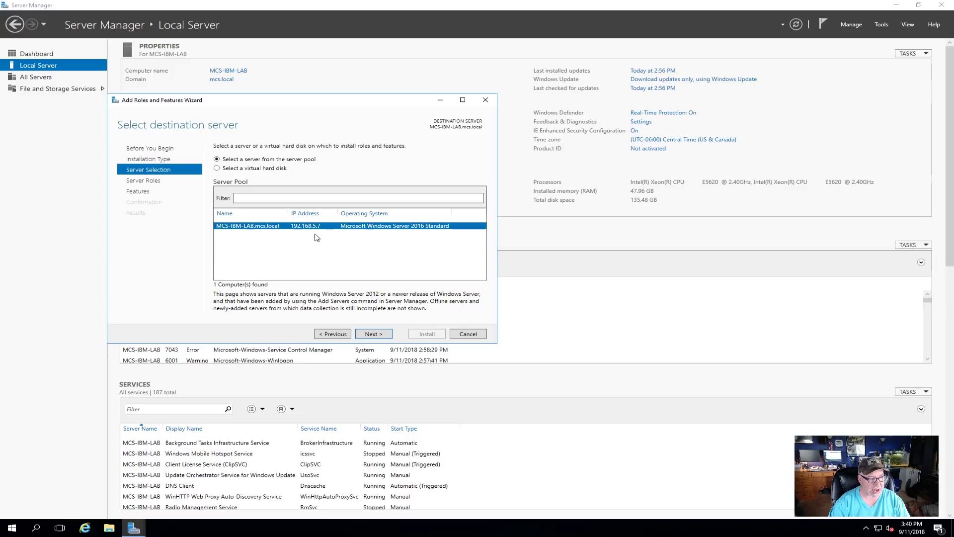
{"action": "left_click", "coordinate": [379, 334]}
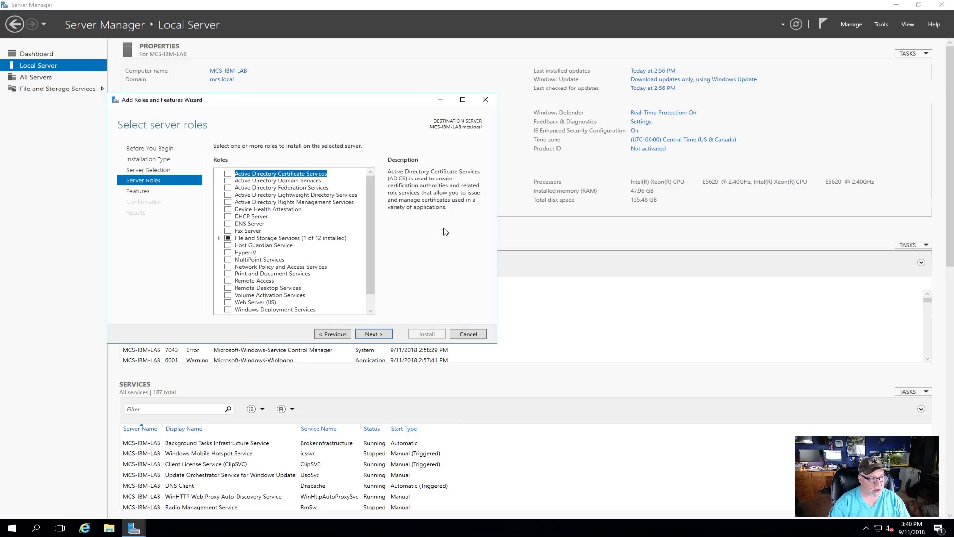
{"action": "left_click", "coordinate": [227, 253]}
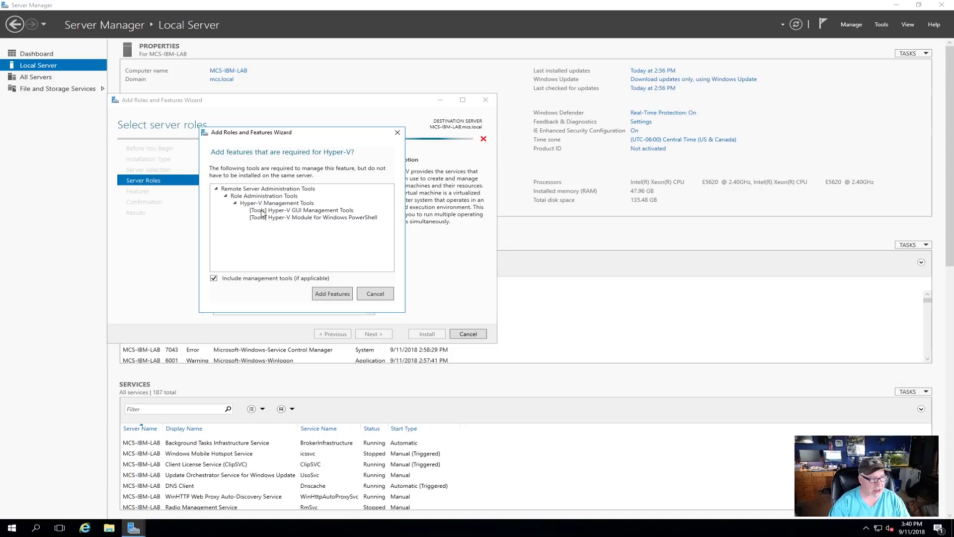
{"action": "left_click", "coordinate": [328, 295]}
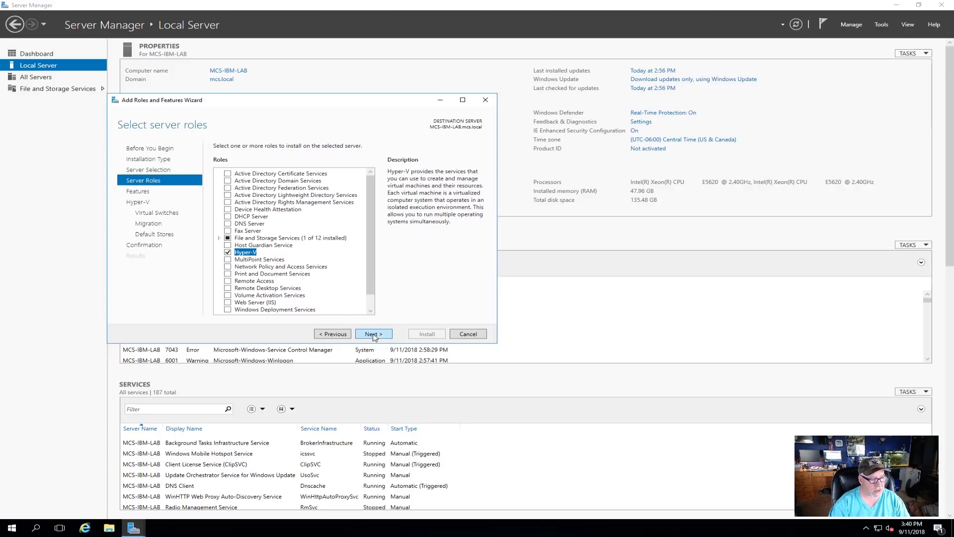
{"action": "left_click", "coordinate": [375, 334]}
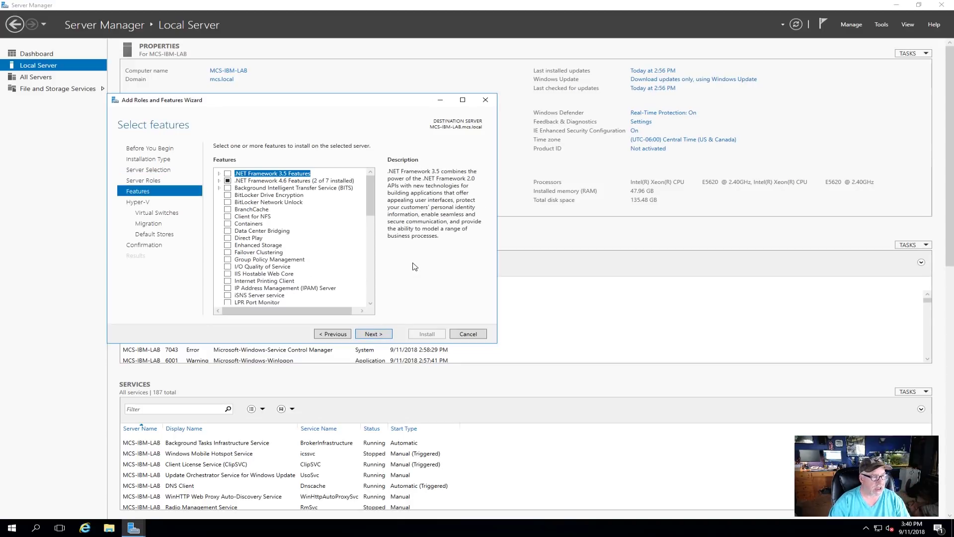
- Skip virtual switch creation, allow live migrations, and keep default storage locations
{"action": "left_click", "coordinate": [378, 336]}
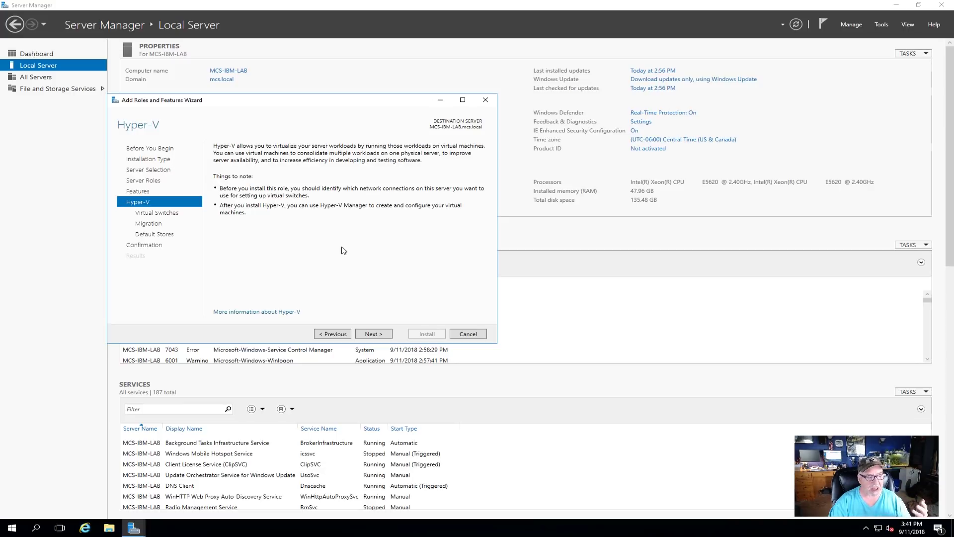
{"action": "left_click", "coordinate": [374, 335]}
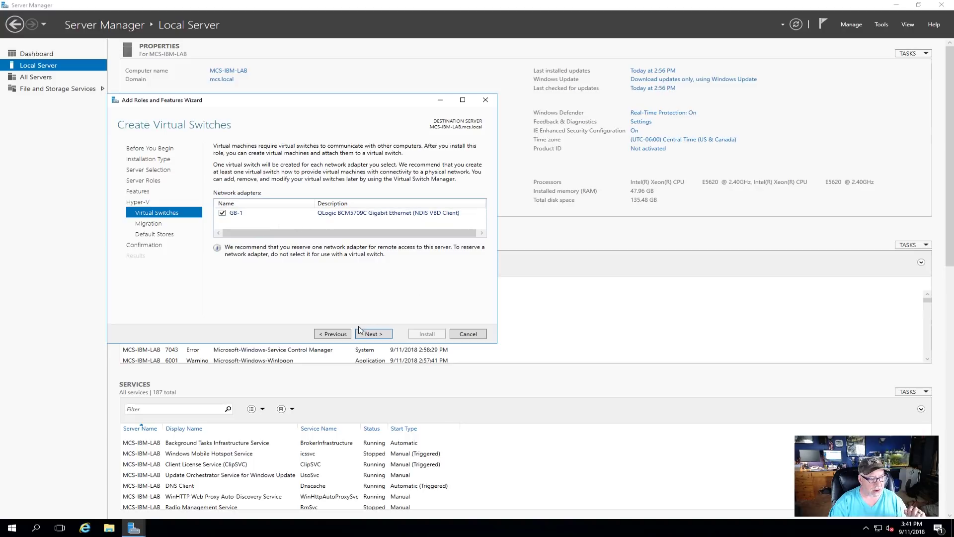
{"action": "left_click", "coordinate": [373, 334]}
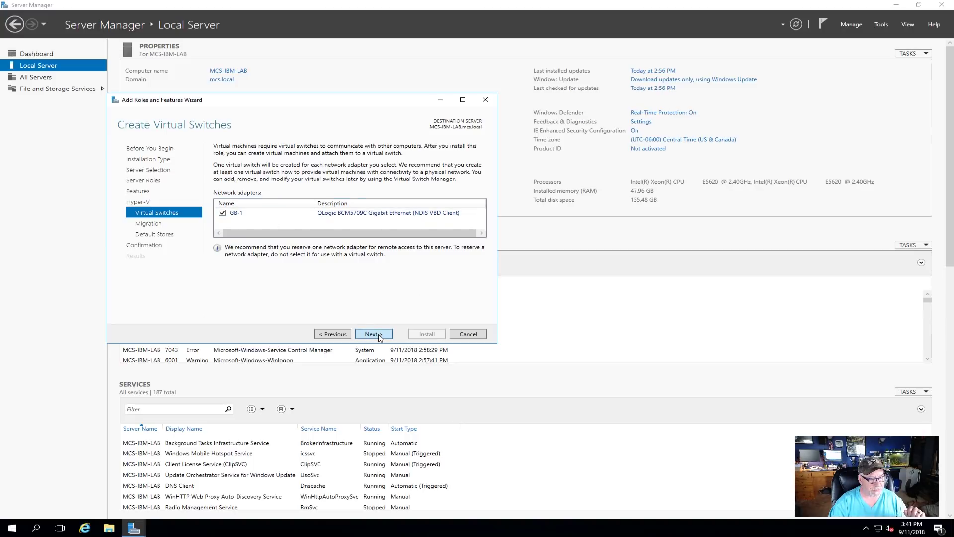
{"action": "left_click", "coordinate": [218, 174]}
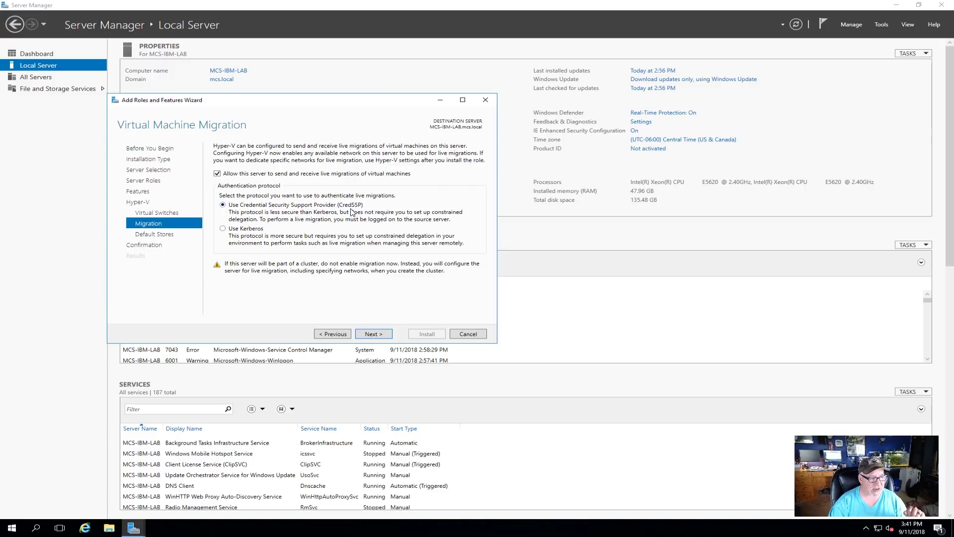
{"action": "left_click", "coordinate": [374, 334]}
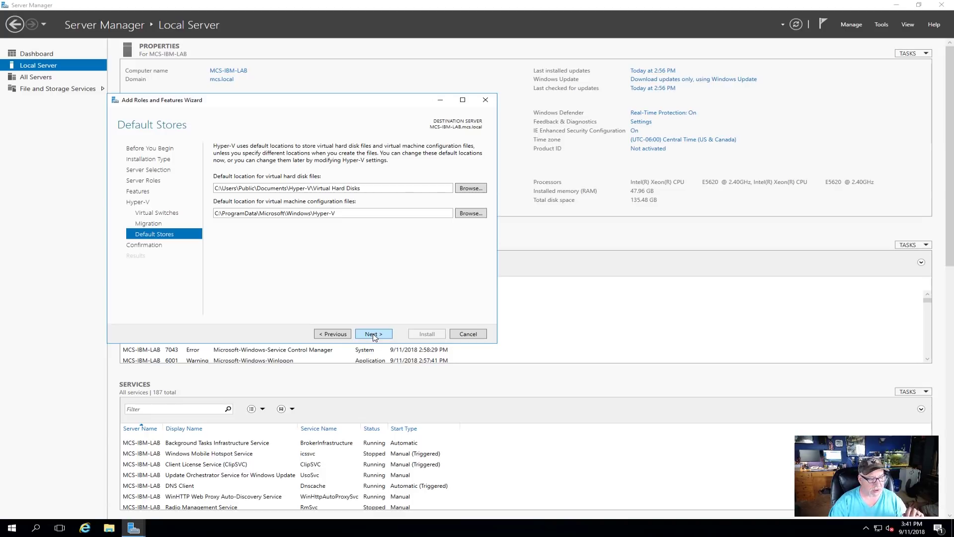
{"action": "left_click", "coordinate": [374, 334]}
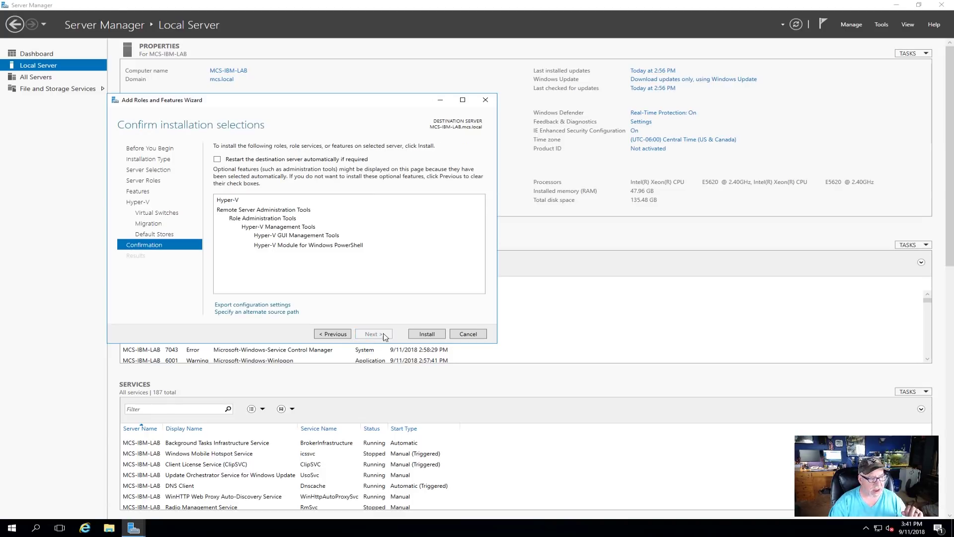
- Install Hyper-V, review and dismiss the installation notifications, and close Server Manager
{"action": "left_click", "coordinate": [426, 334]}
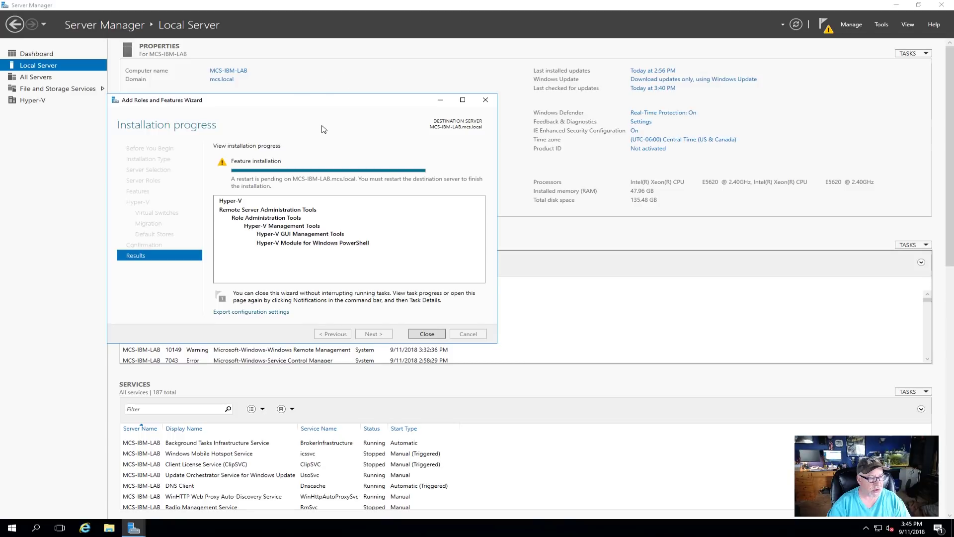
{"action": "left_click", "coordinate": [427, 334]}
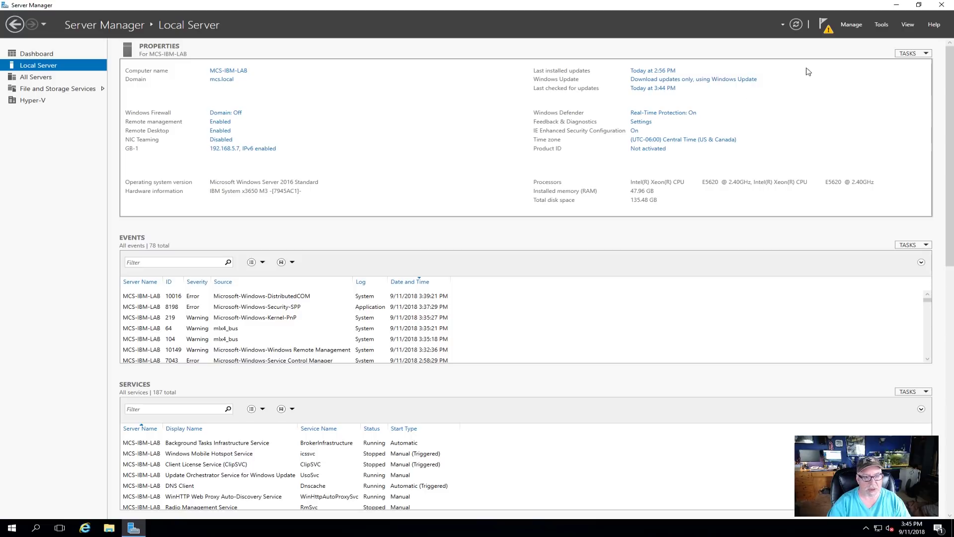
{"action": "left_click", "coordinate": [829, 32]}
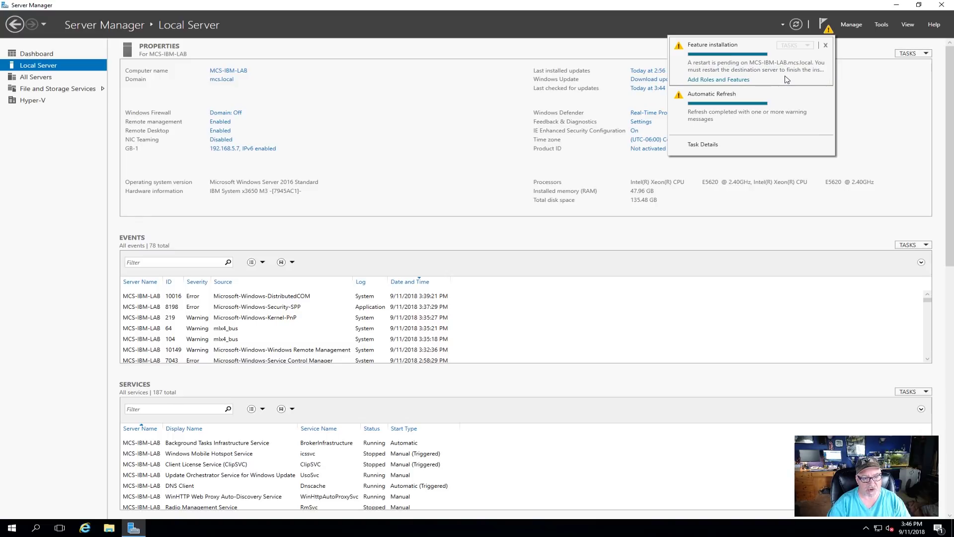
{"action": "left_click", "coordinate": [944, 5]}
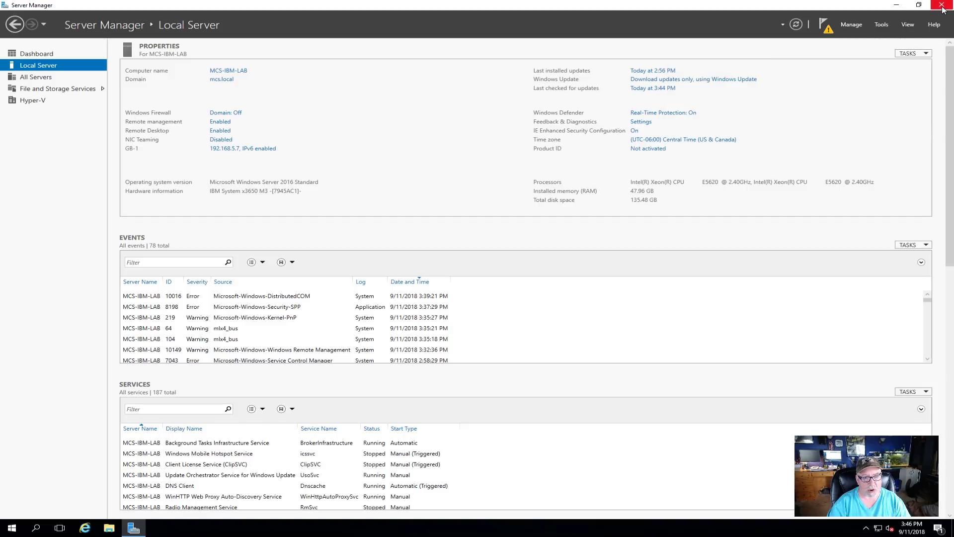
{"action": "left_click", "coordinate": [944, 5]}
- Restart the server with the shutdown reason 'Hardware: Maintenance (Planned)'
{"action": "left_click", "coordinate": [12, 528]}
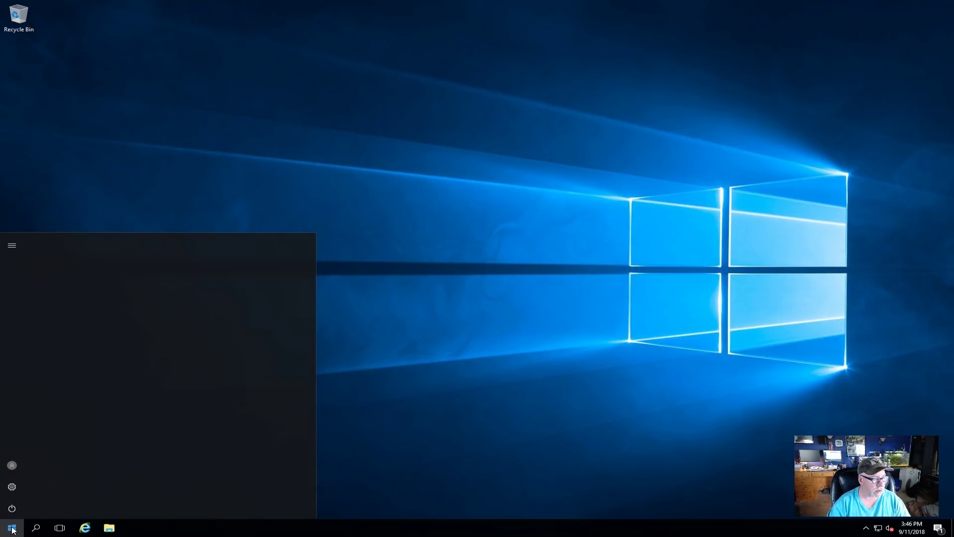
{"action": "left_click", "coordinate": [12, 507]}
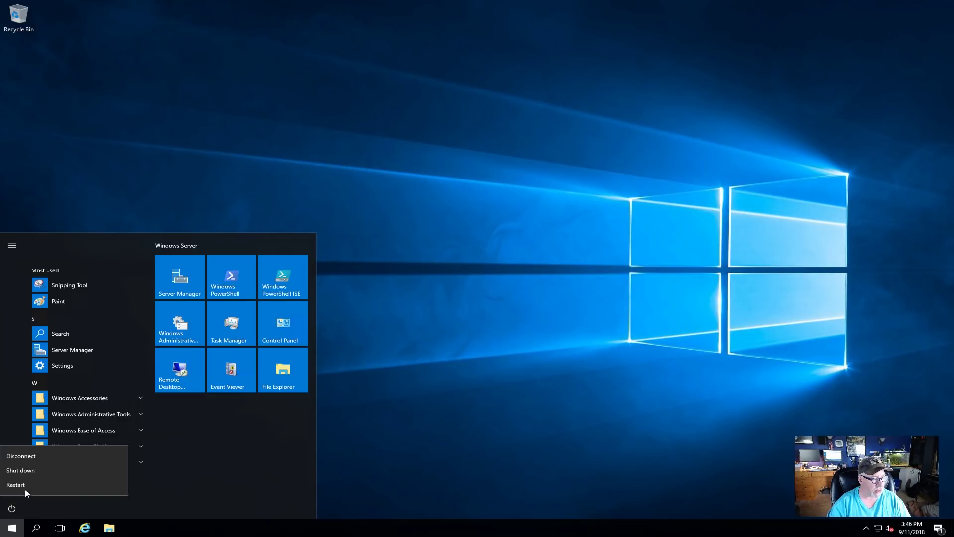
{"action": "left_click", "coordinate": [25, 487]}
{"action": "left_click", "coordinate": [81, 463]}
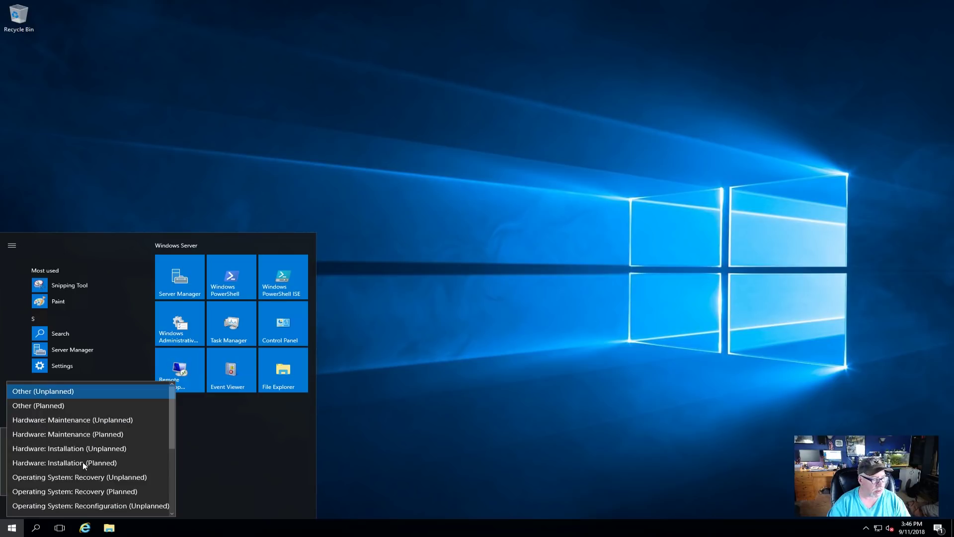
{"action": "left_click", "coordinate": [86, 435]}
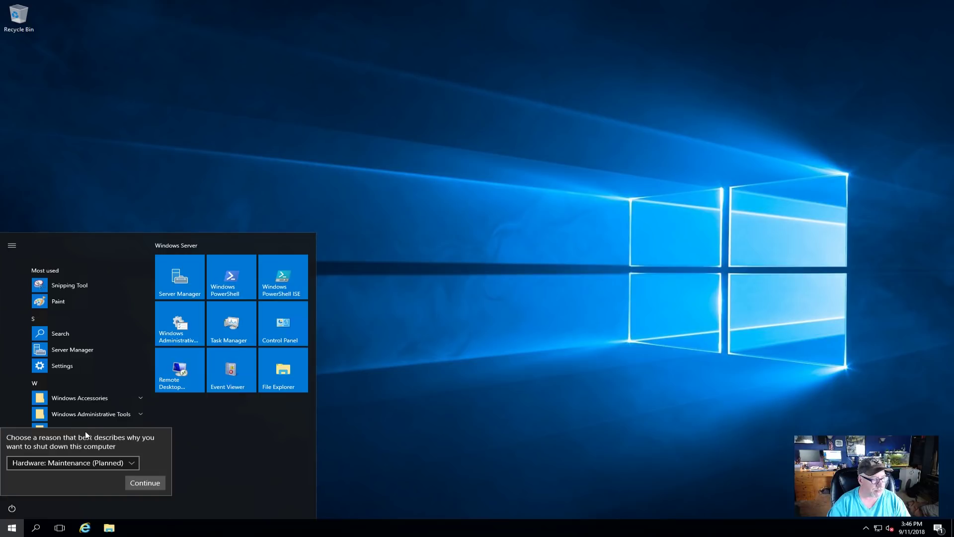
{"action": "left_click", "coordinate": [143, 486]}
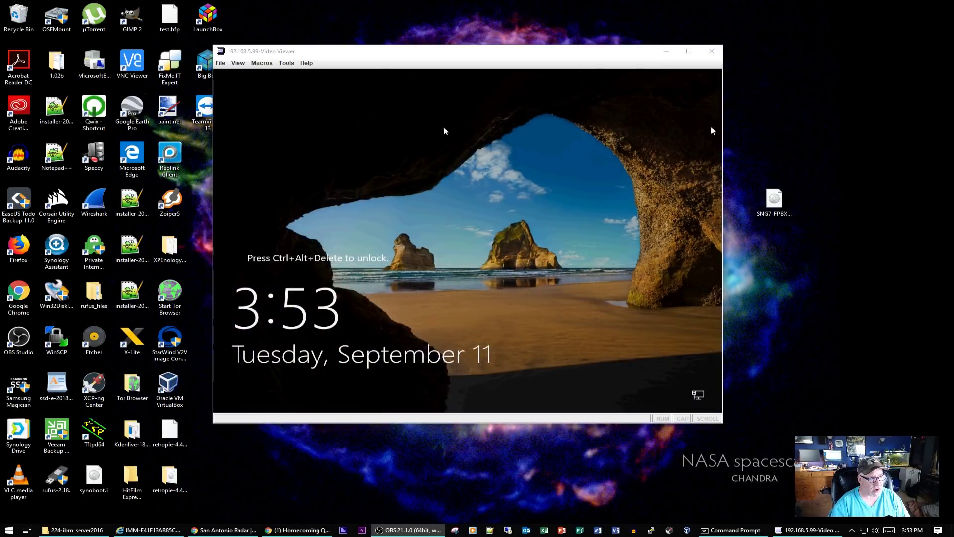
- Send Ctrl-Alt-Del from the Macros menu and sign in with the account password
{"action": "left_click", "coordinate": [262, 63]}
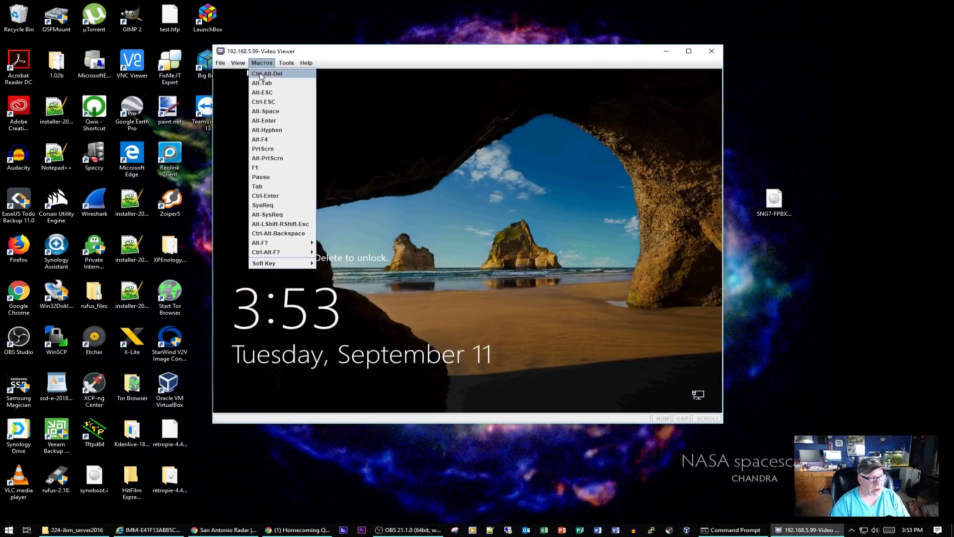
{"action": "left_click", "coordinate": [263, 74]}
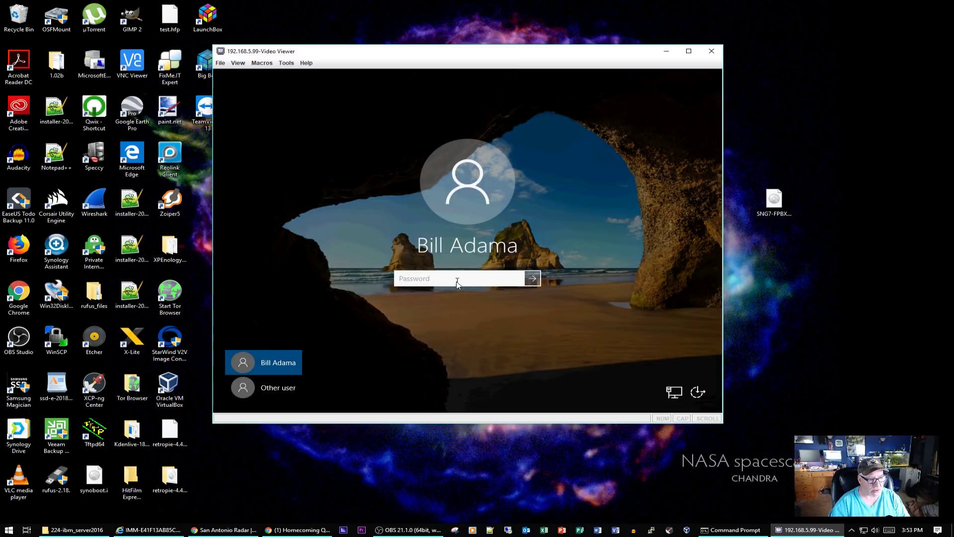
{"action": "type", "text": "•••"}
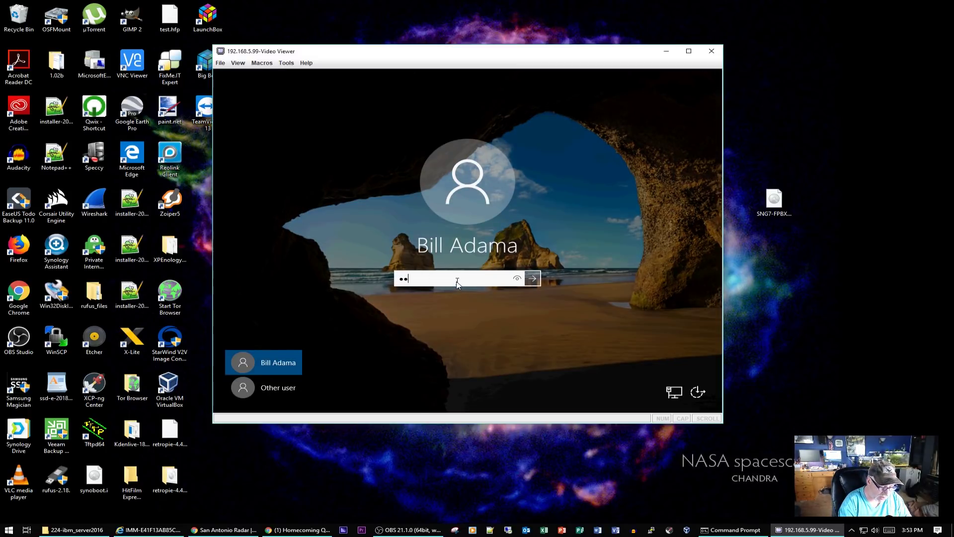
{"action": "type", "text": "•••••"}
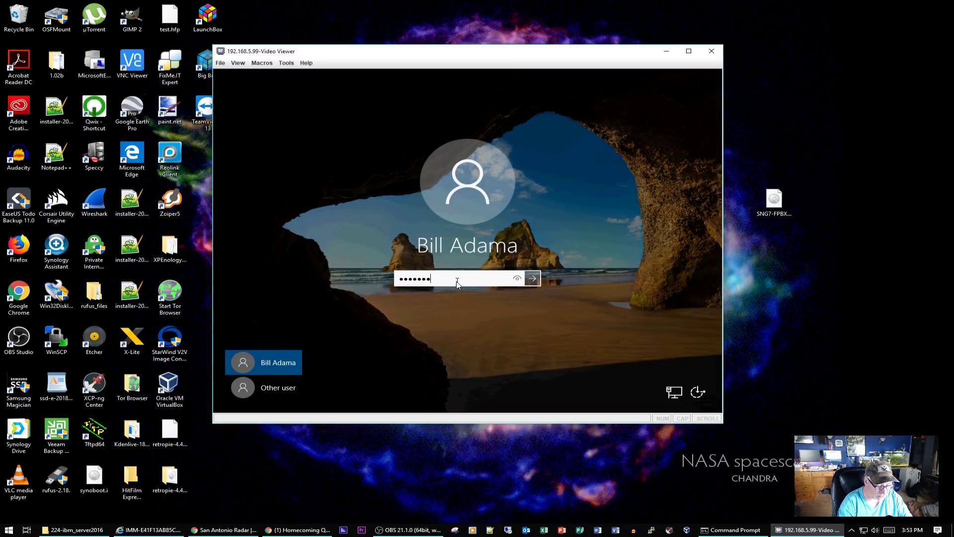
{"action": "key", "text": "Return"}
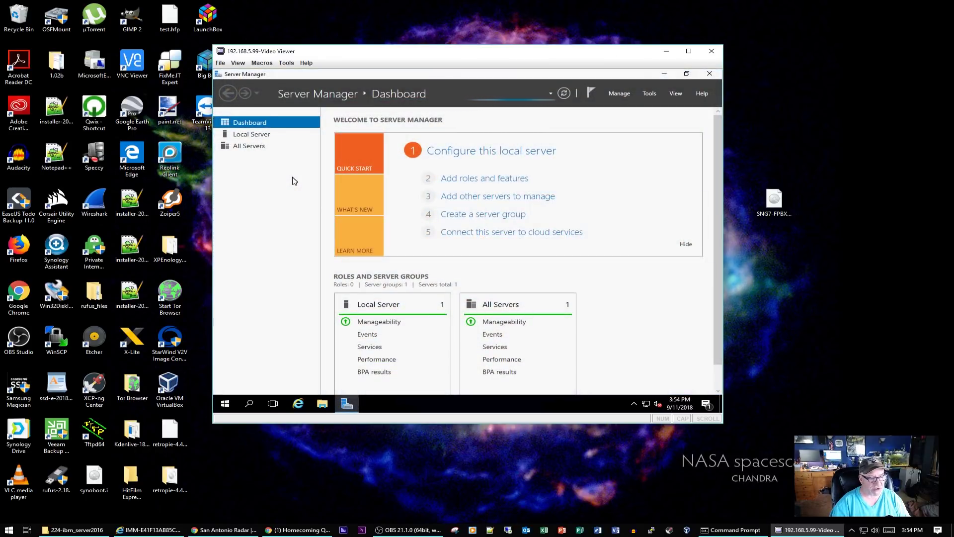
- Show Local Server properties and open Network Connections from the vEthernet adapter's DHCP link
{"action": "left_click", "coordinate": [249, 138]}
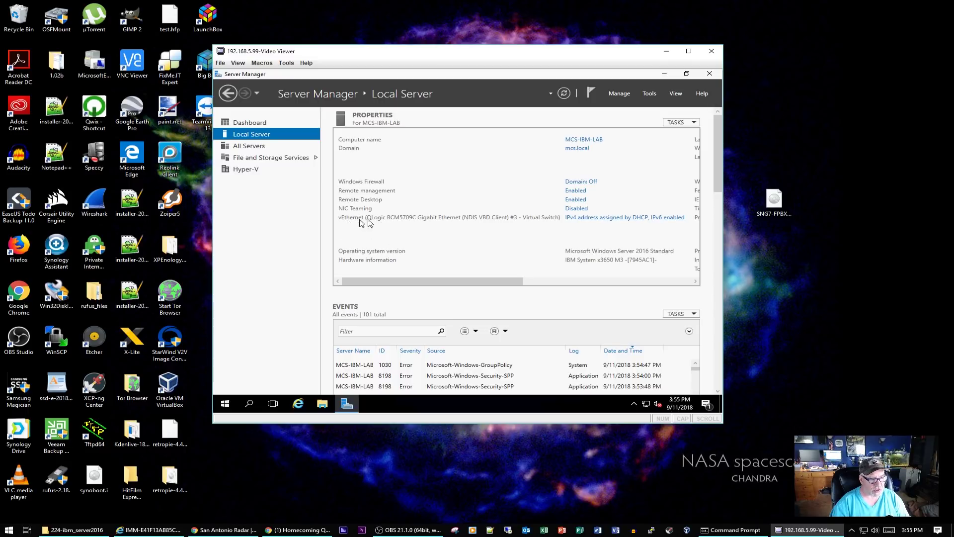
{"action": "left_click", "coordinate": [585, 224]}
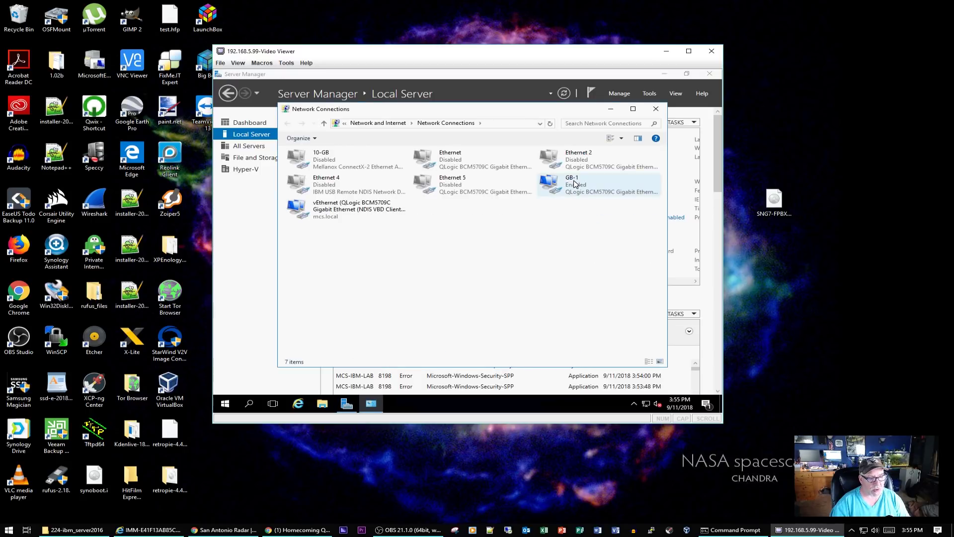
- Rename the Hyper-V vEthernet adapter to GB-1-virt
{"action": "right_click", "coordinate": [340, 211]}
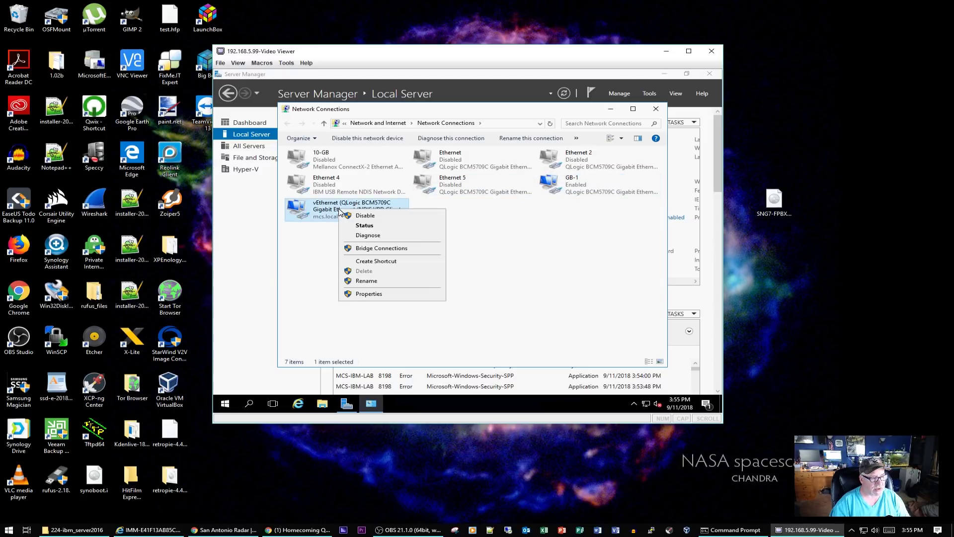
{"action": "left_click", "coordinate": [367, 281]}
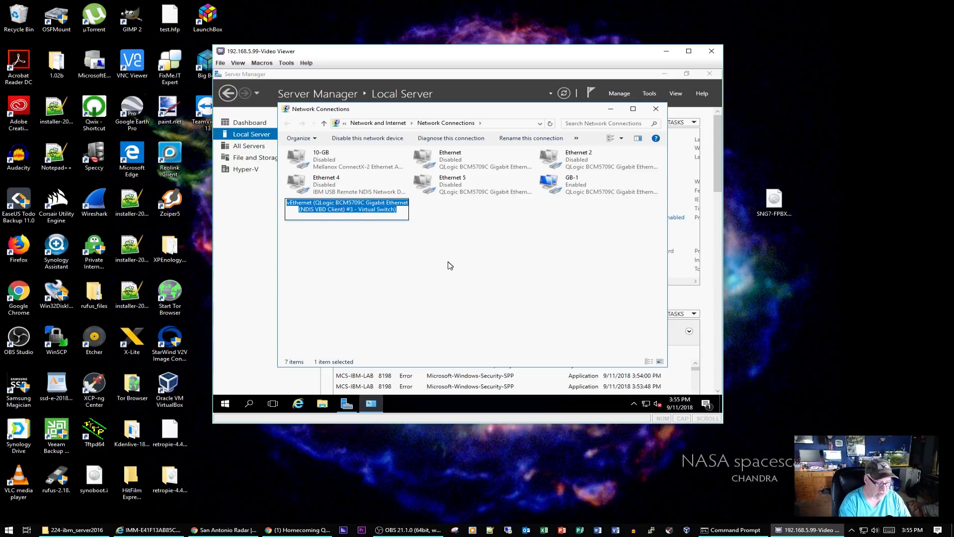
{"action": "type", "text": "GB"}
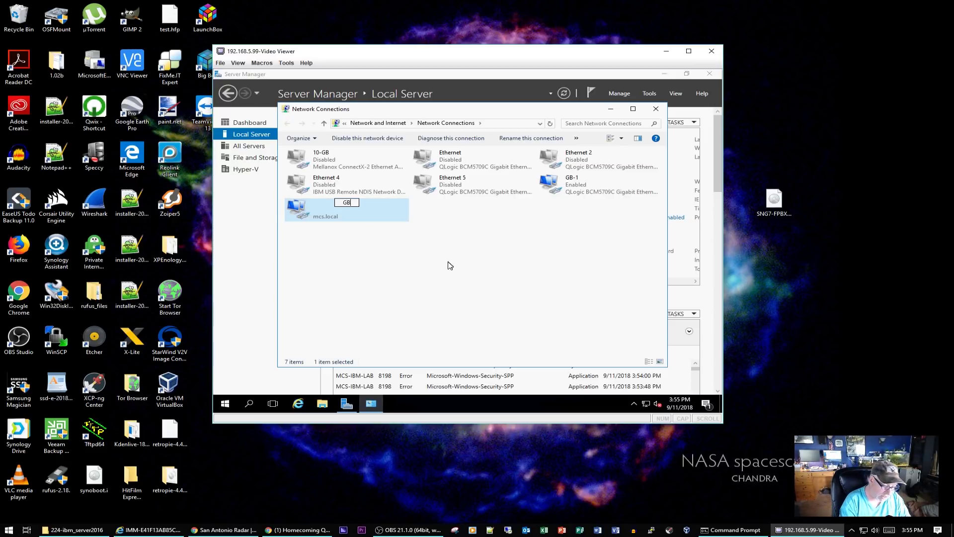
{"action": "type", "text": "-1-virt"}
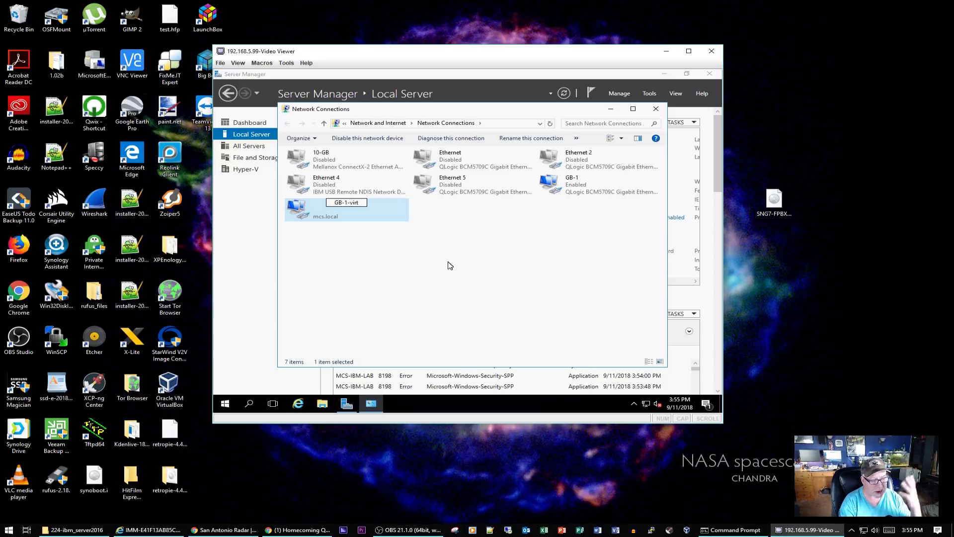
{"action": "key", "text": "Return"}
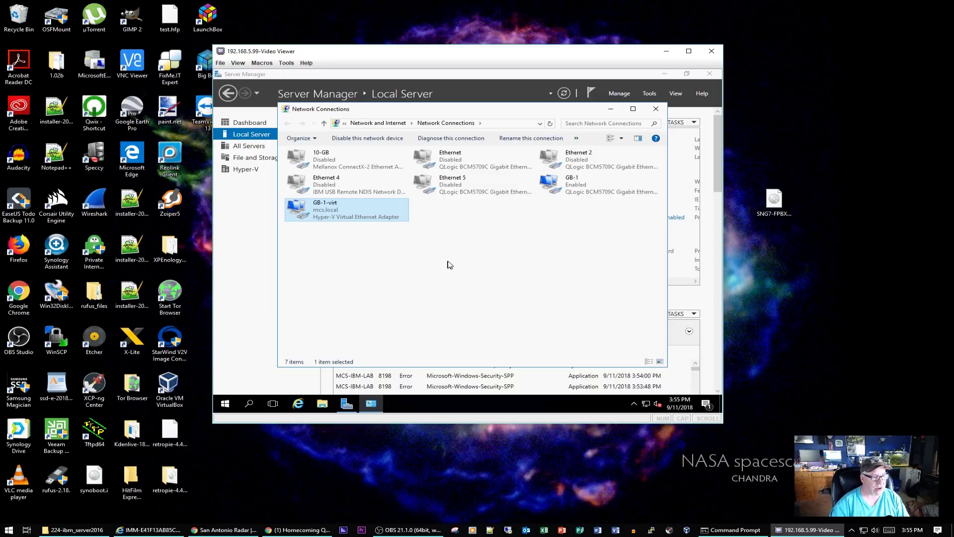
- Give GB-1-virt the static IPv4 address 192.168.5.7 with mask 255.255.255.0
{"action": "right_click", "coordinate": [327, 212]}
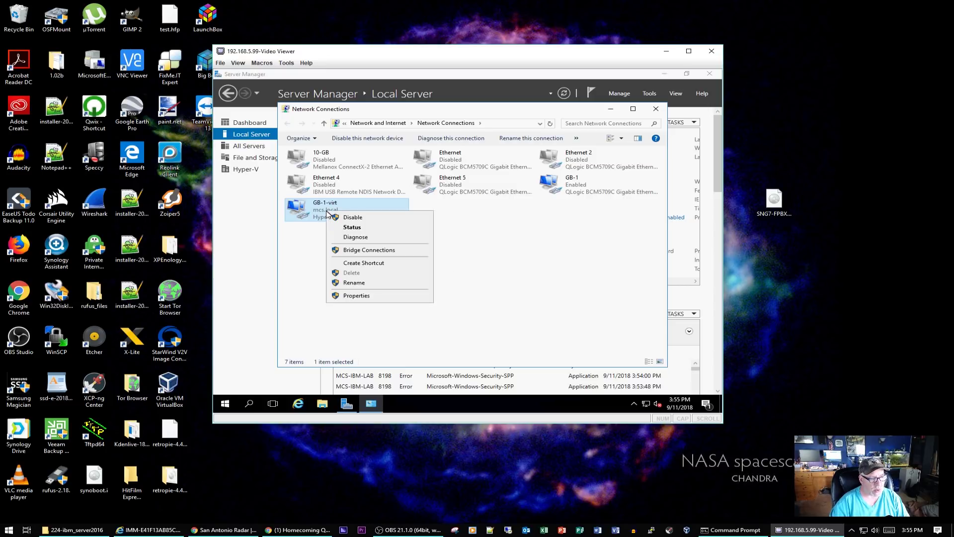
{"action": "left_click", "coordinate": [356, 295]}
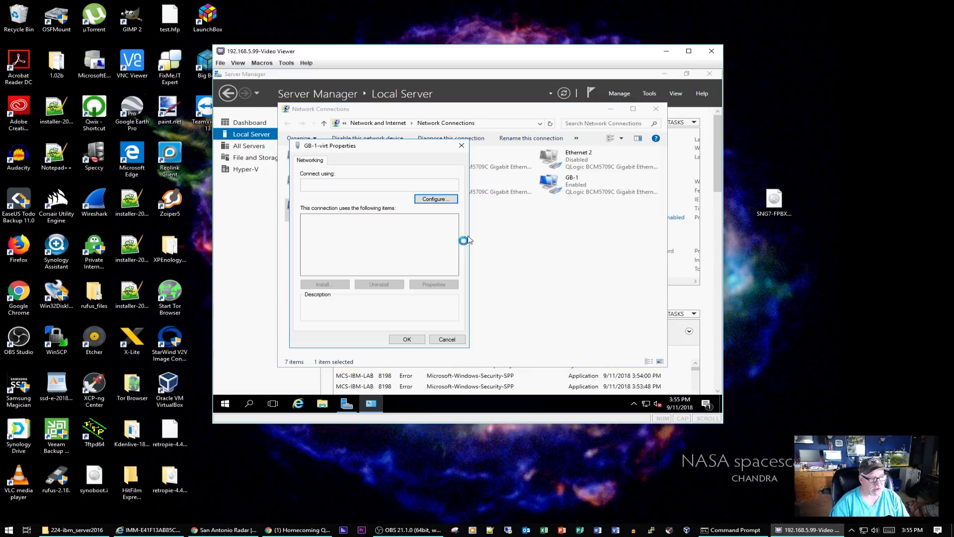
{"action": "double_click", "coordinate": [401, 242]}
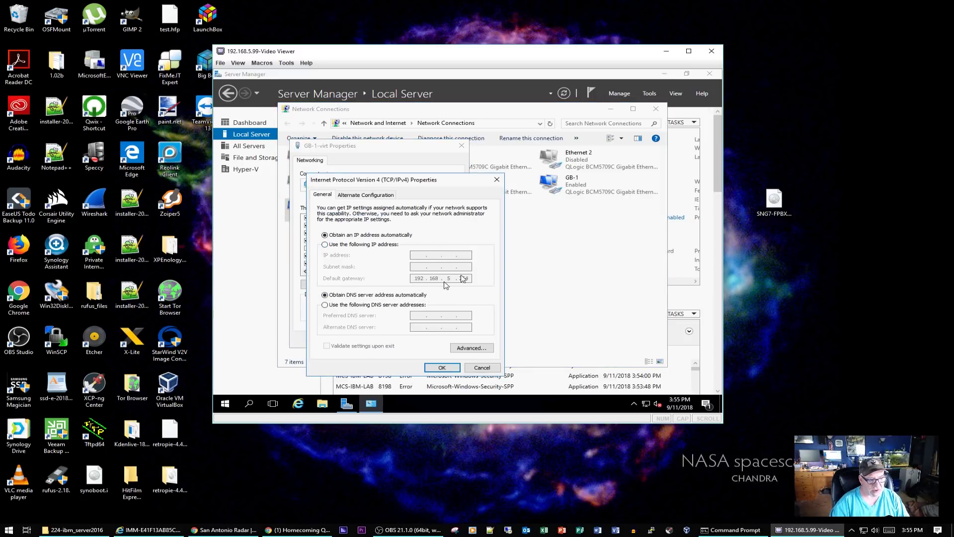
{"action": "left_click", "coordinate": [351, 245]}
{"action": "left_click", "coordinate": [419, 255]}
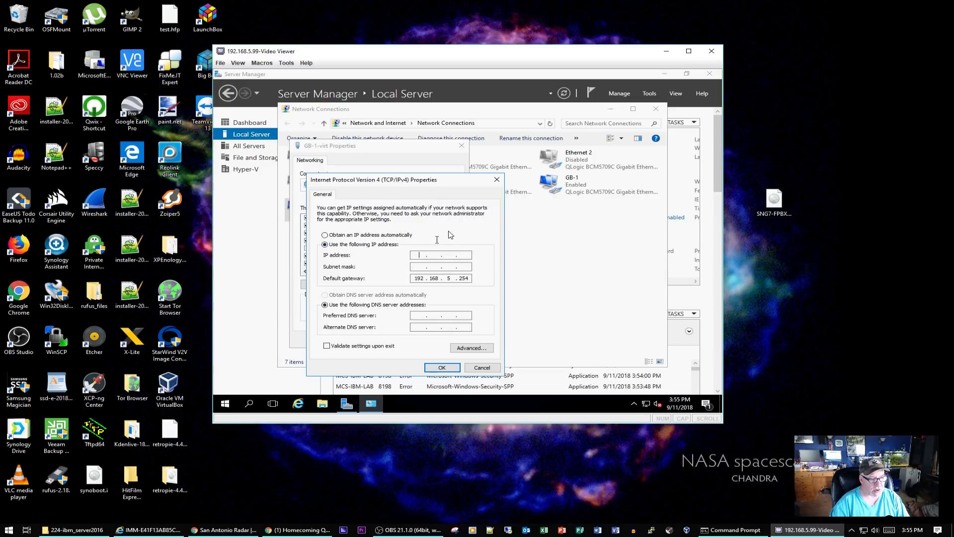
{"action": "type", "text": "192 . 168 . 5 . 7"}
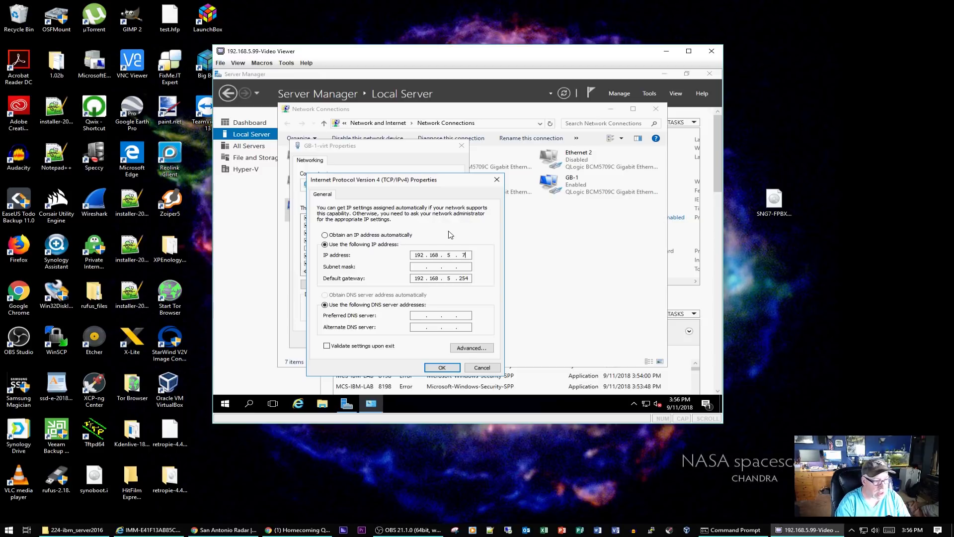
- Set DNS servers 192.168.5.1 and 8.8.8.8, apply the settings, and close Network Connections
{"action": "key", "text": "Tab"}
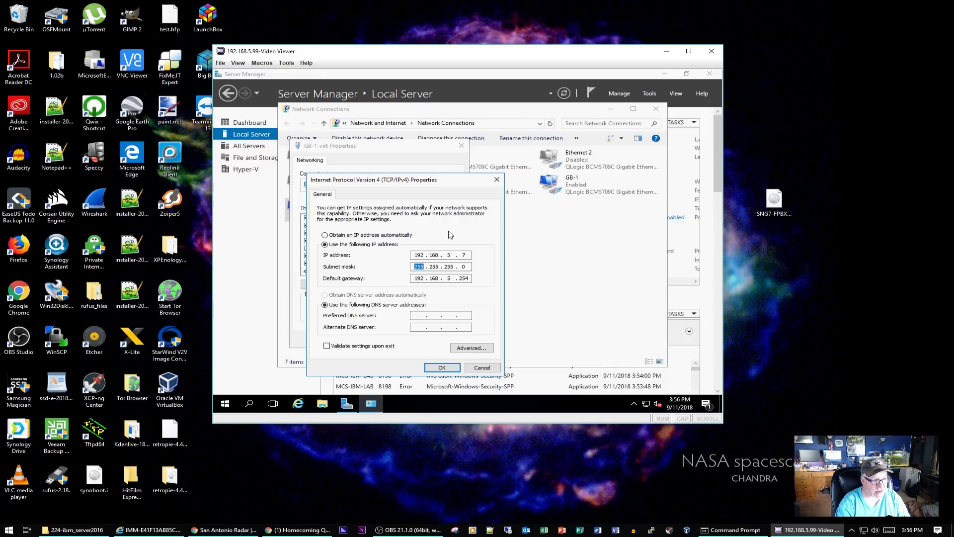
{"action": "key", "text": "Tab"}
{"action": "key", "text": "Tab"}
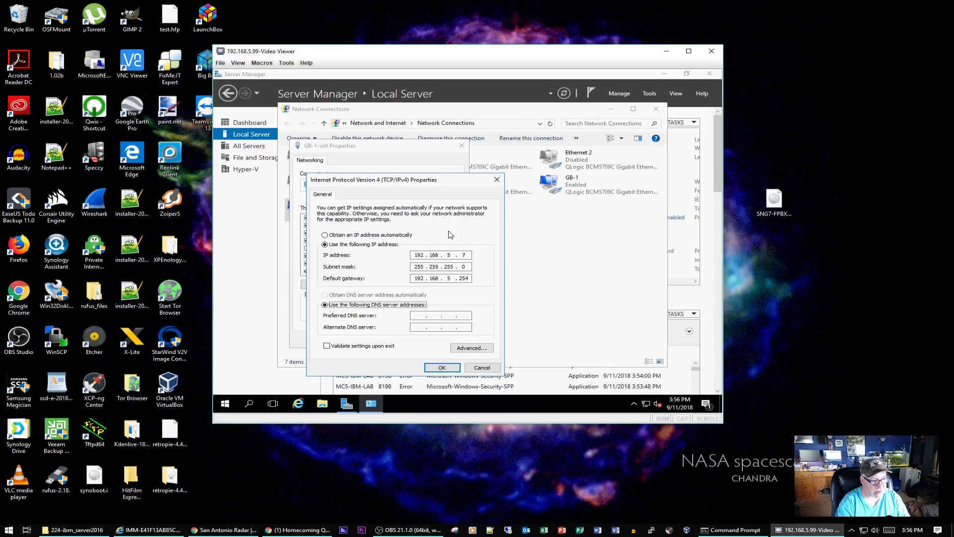
{"action": "key", "text": "Tab"}
{"action": "type", "text": "19"}
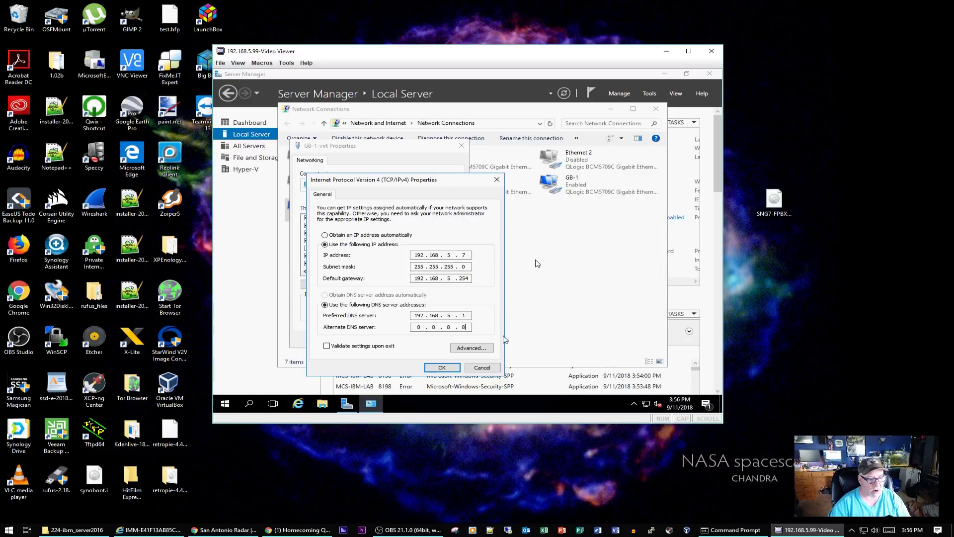
{"action": "left_click", "coordinate": [445, 368]}
{"action": "left_click", "coordinate": [409, 339]}
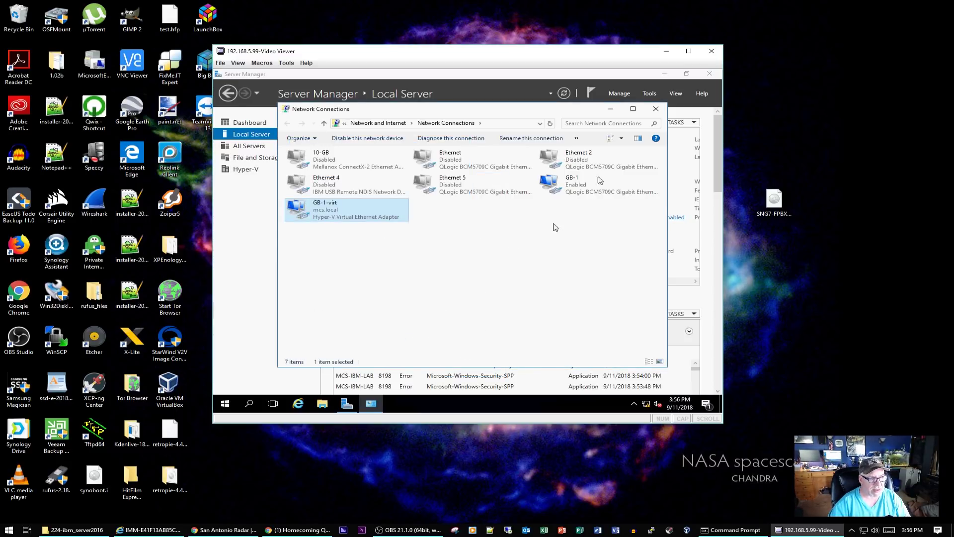
{"action": "left_click", "coordinate": [656, 109]}
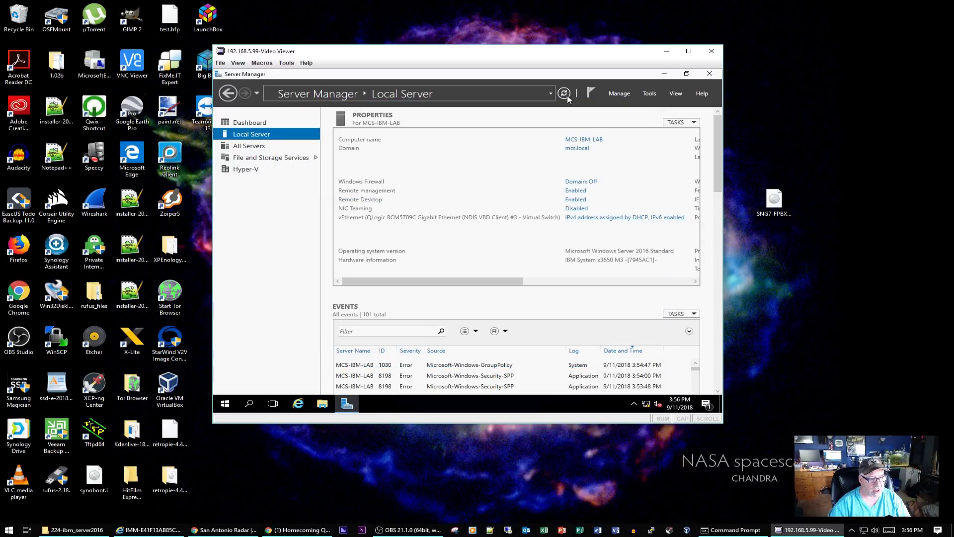
- Refresh Server Manager to show GB-1-virt at 192.168.5.7 and reopen Network Connections from it
{"action": "left_click", "coordinate": [567, 95]}
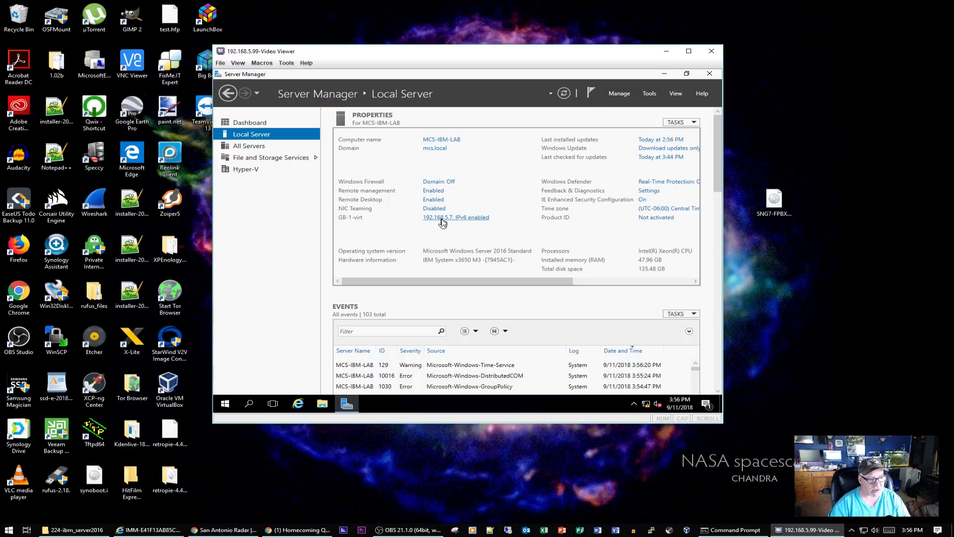
{"action": "mouse_move", "coordinate": [646, 408]}
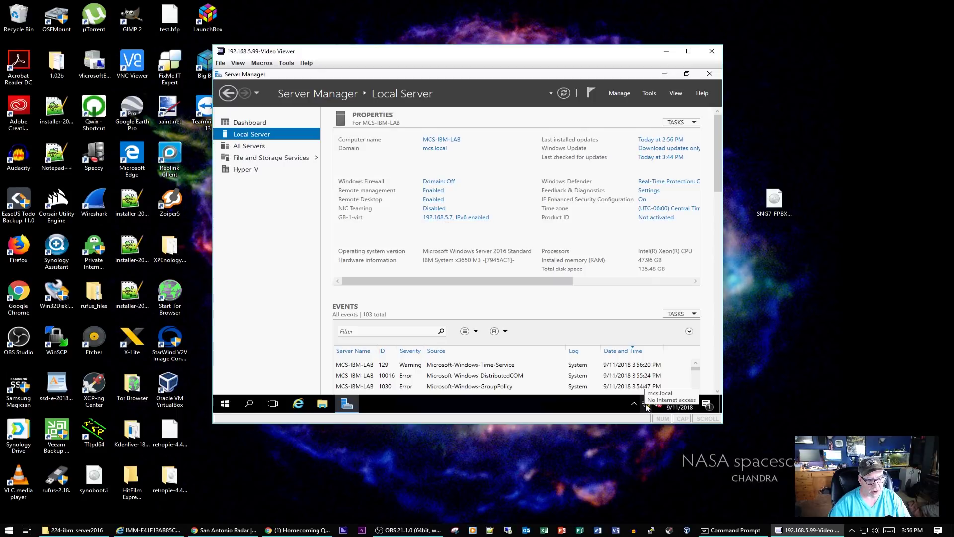
{"action": "left_click", "coordinate": [455, 220]}
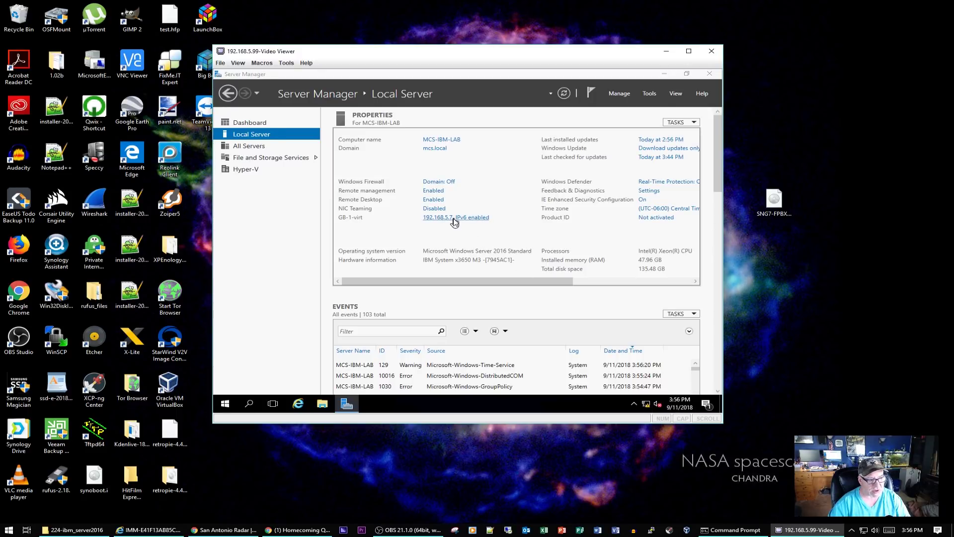
- Set GB-1-virt's default gateway to 192.168.5.254, save it, and close Network Connections
{"action": "right_click", "coordinate": [333, 212]}
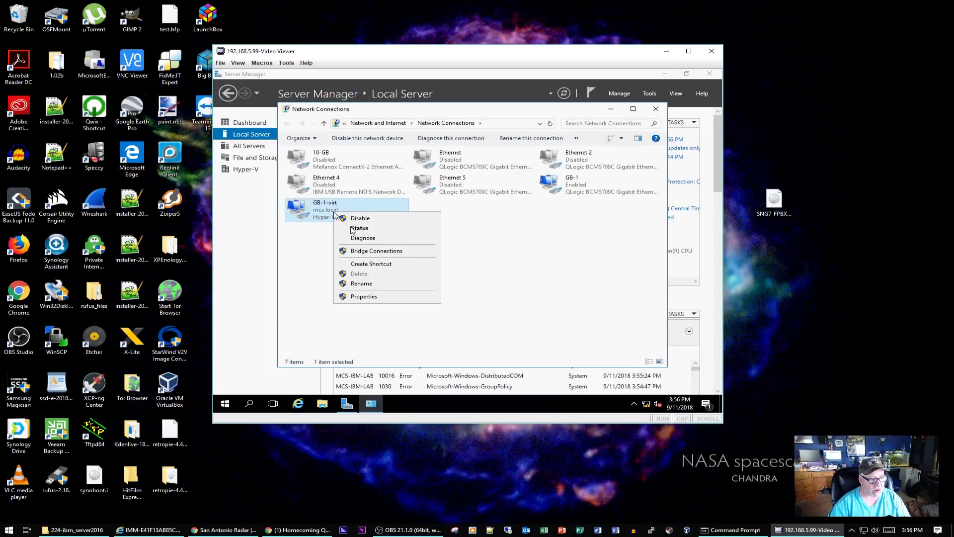
{"action": "left_click", "coordinate": [383, 297]}
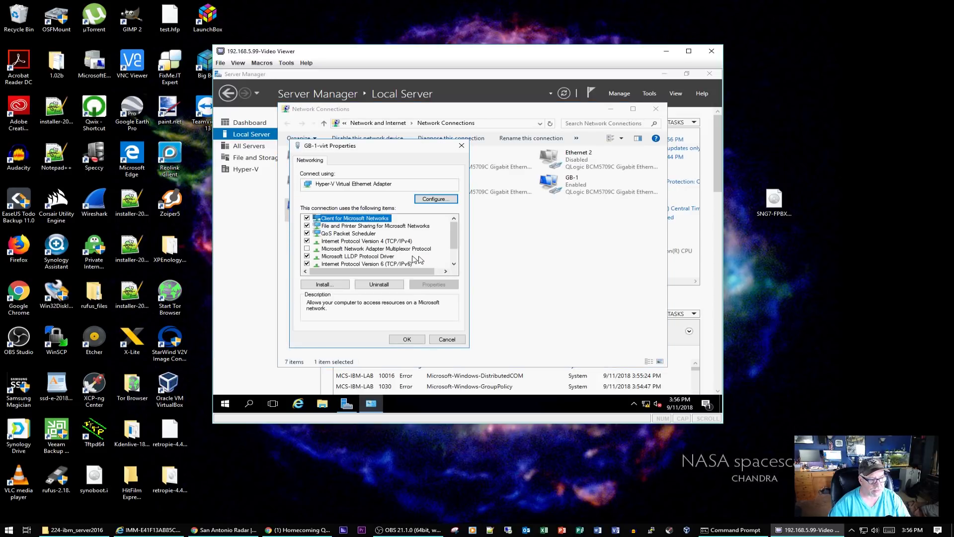
{"action": "double_click", "coordinate": [394, 243]}
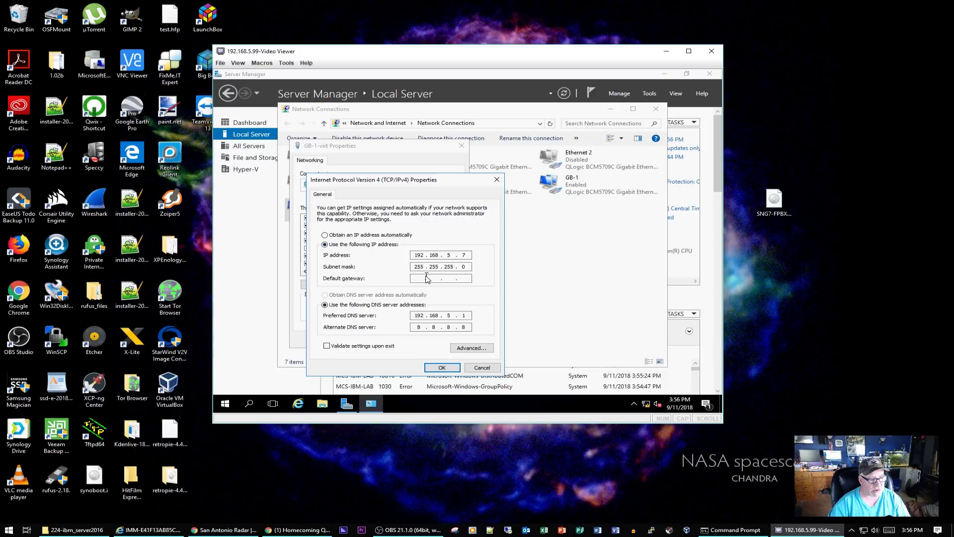
{"action": "left_click", "coordinate": [423, 278]}
{"action": "type", "text": "192 . "}
{"action": "type", "text": "6 . ."}
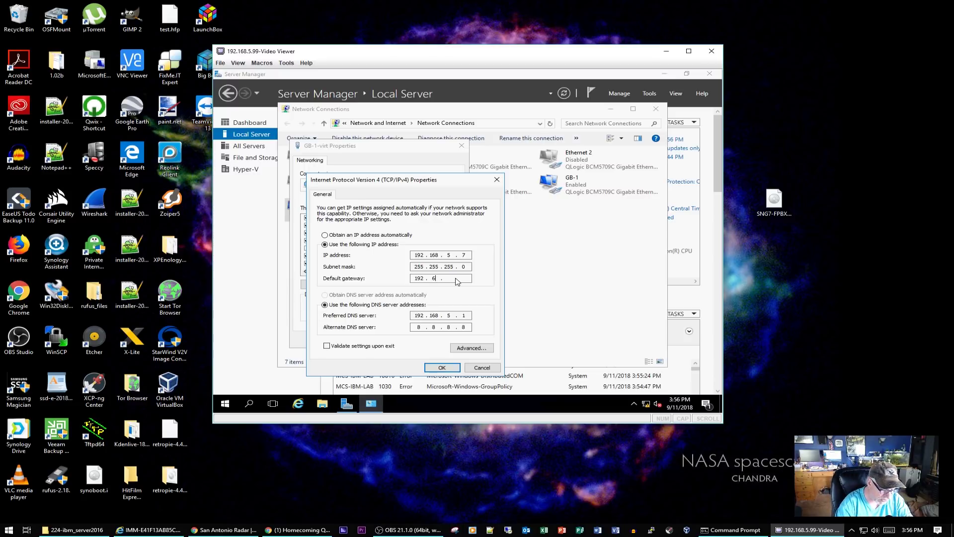
{"action": "key", "text": "BackSpace"}
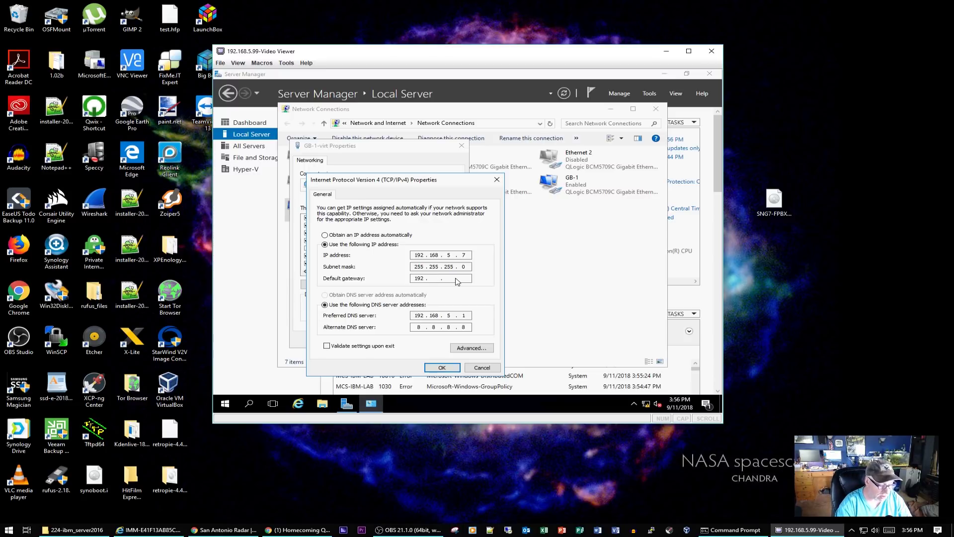
{"action": "type", "text": "168 . "}
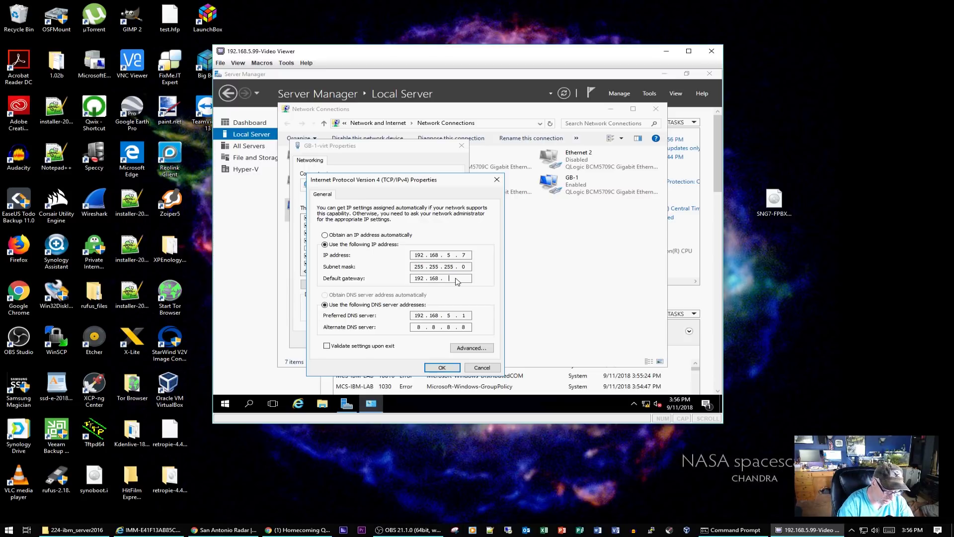
{"action": "type", "text": "5 . 254"}
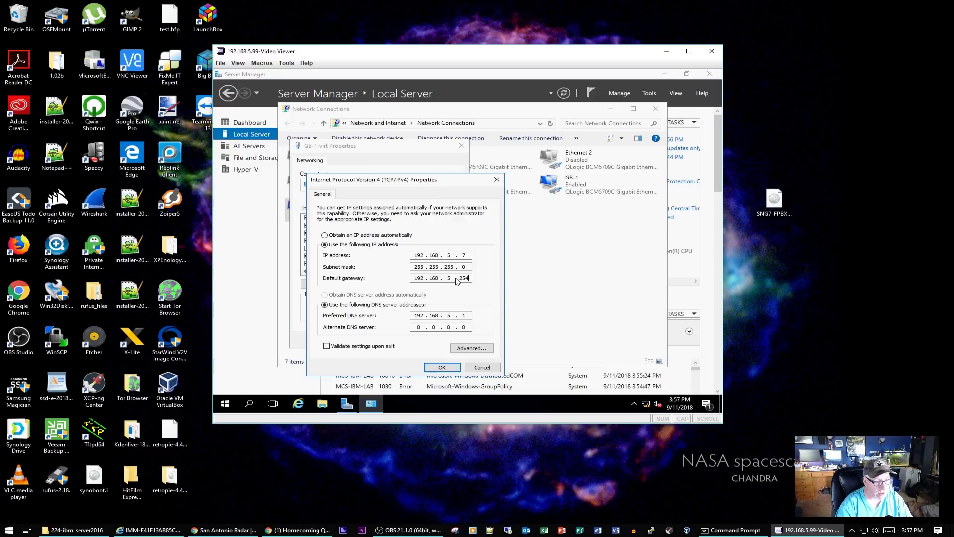
{"action": "left_click", "coordinate": [442, 367]}
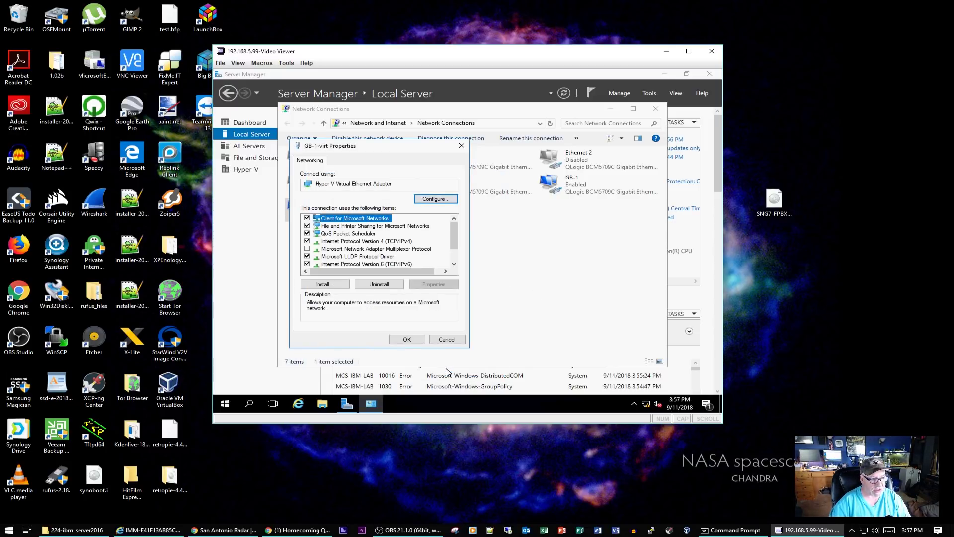
{"action": "left_click", "coordinate": [407, 344]}
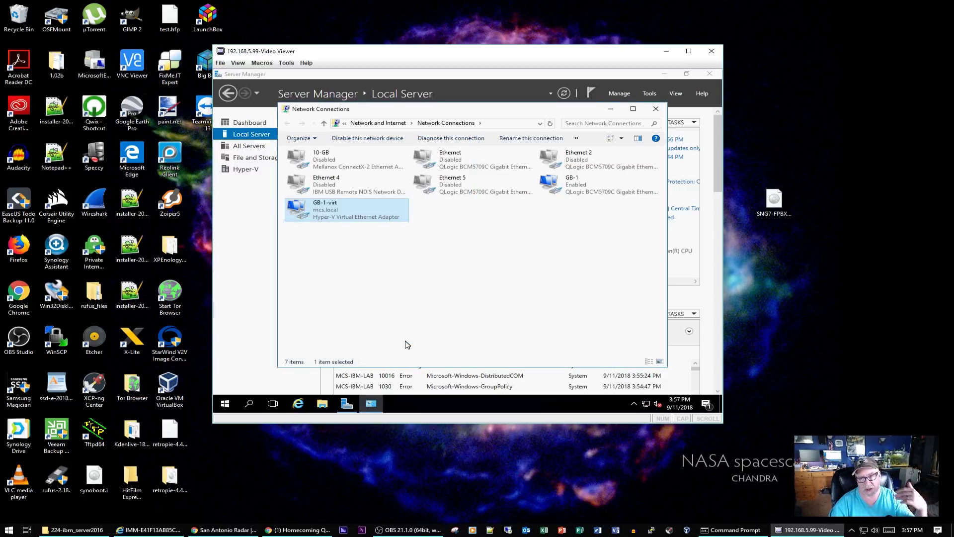
{"action": "left_click", "coordinate": [657, 109]}
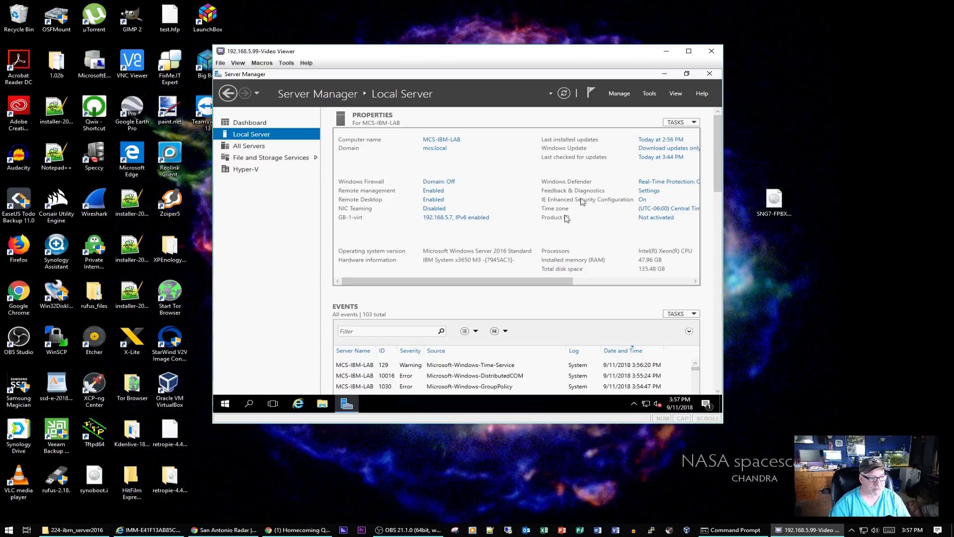
- Refresh and close Server Manager, sign out of the server console, and minimize the viewer
{"action": "left_click", "coordinate": [567, 94]}
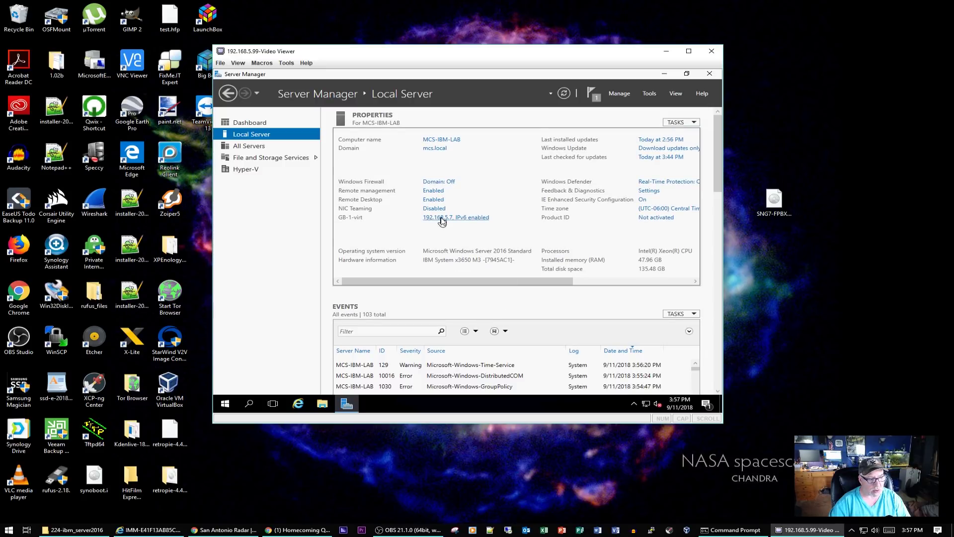
{"action": "left_click", "coordinate": [709, 75]}
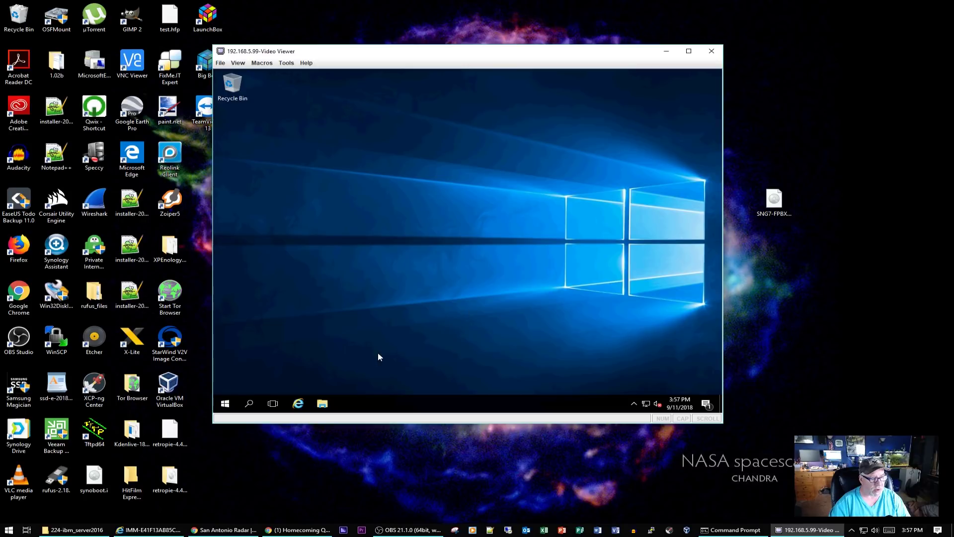
{"action": "left_click", "coordinate": [224, 403]}
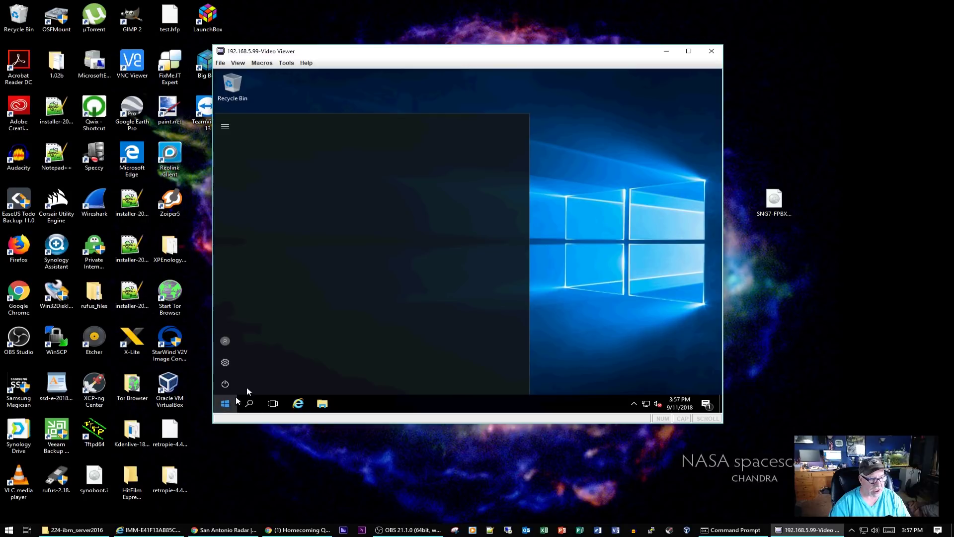
{"action": "left_click", "coordinate": [225, 340]}
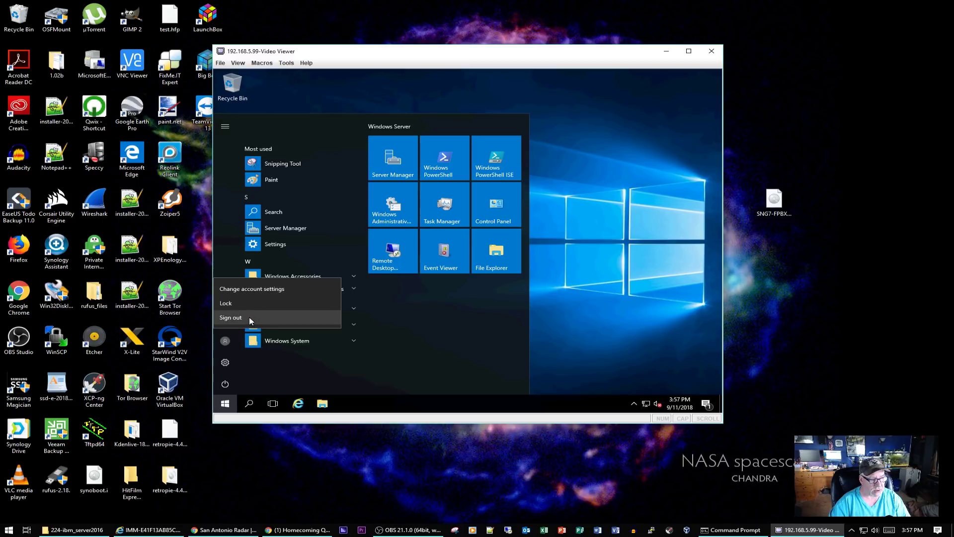
{"action": "left_click", "coordinate": [250, 320]}
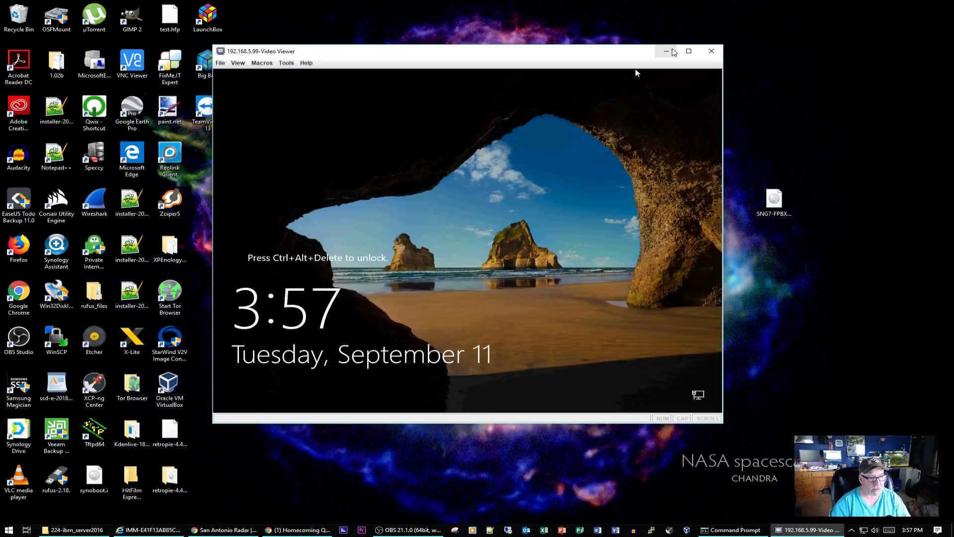
{"action": "left_click", "coordinate": [667, 51]}
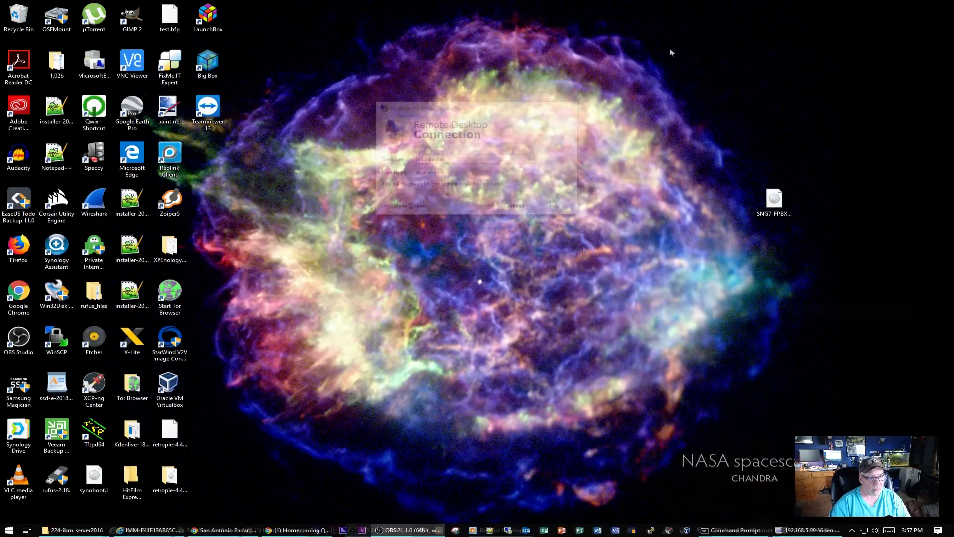
- Connect to mcs-ibm-lab with the account password and show Server Manager's Local Server page
{"action": "left_click", "coordinate": [506, 209]}
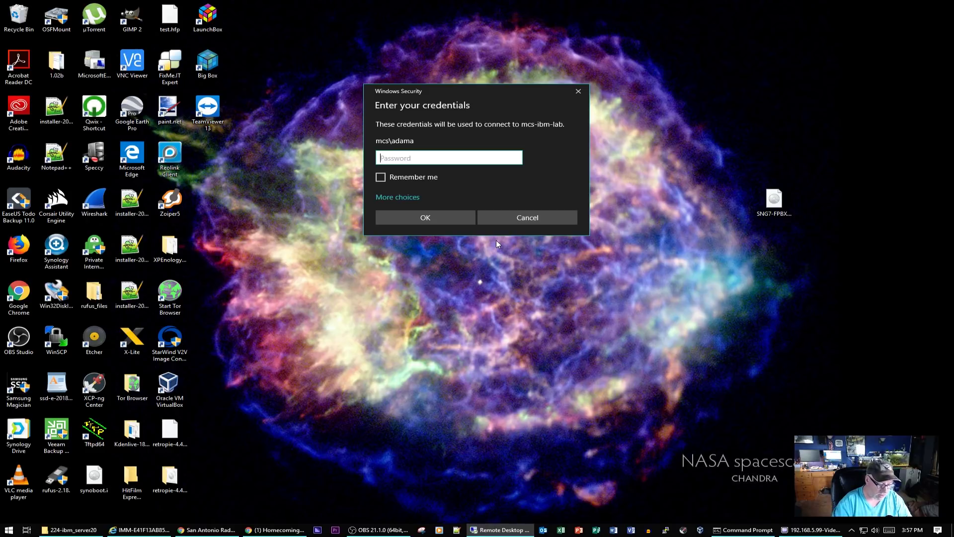
{"action": "type", "text": "••••••••"}
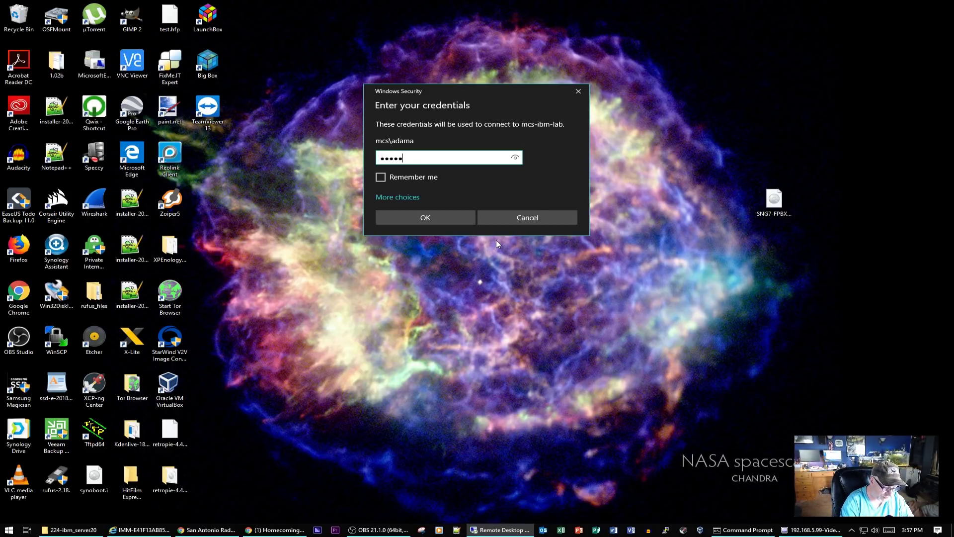
{"action": "key", "text": "Return"}
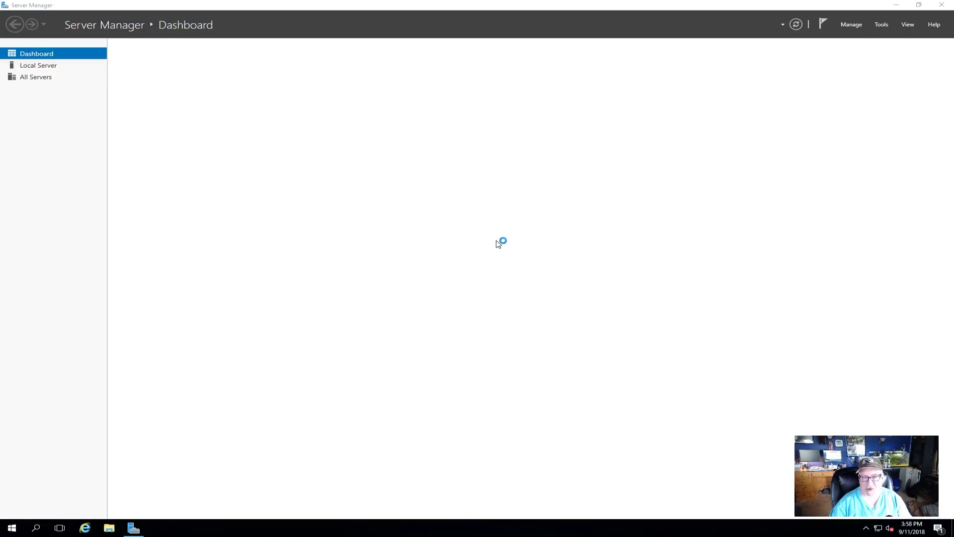
{"action": "left_click", "coordinate": [52, 66]}
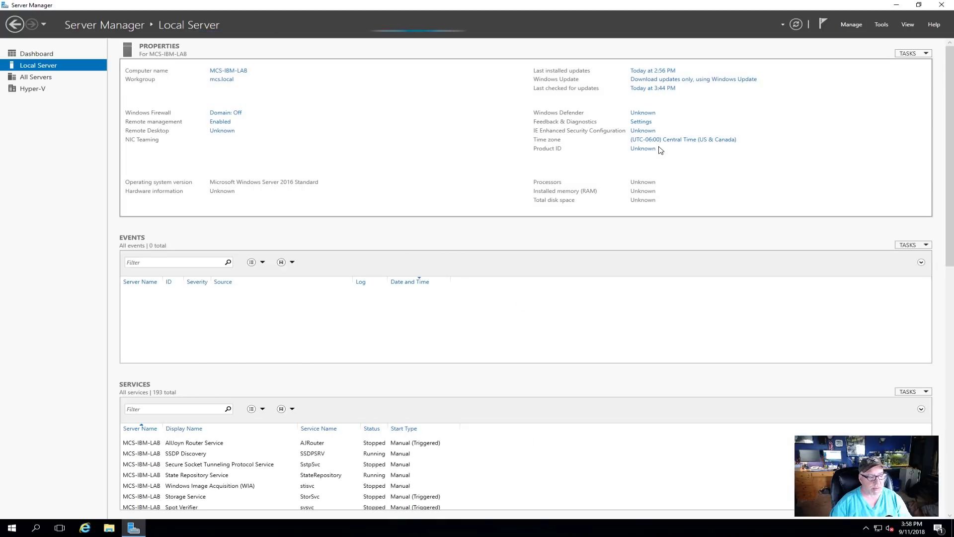
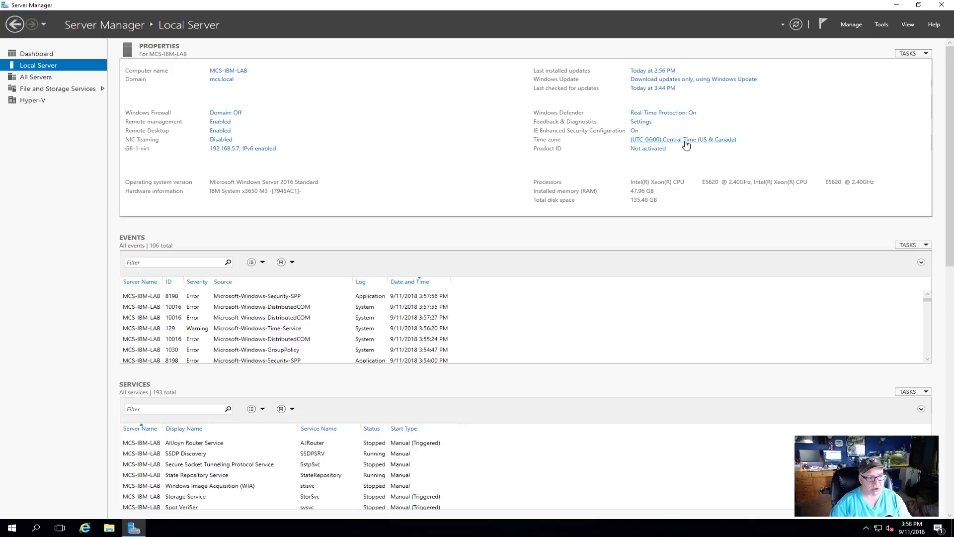
- Turn off IE Enhanced Security Configuration for administrators
{"action": "left_click", "coordinate": [633, 130]}
{"action": "left_click", "coordinate": [413, 252]}
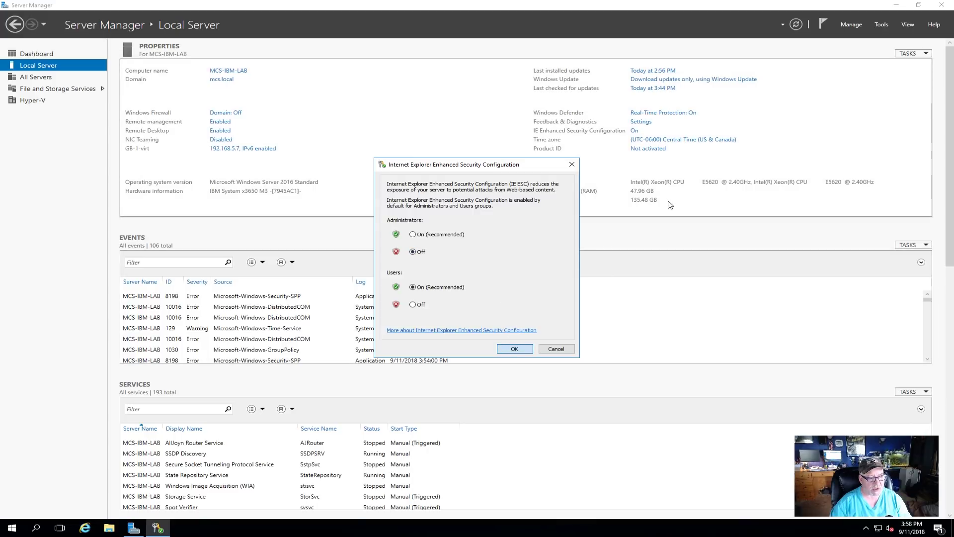
{"action": "left_click", "coordinate": [515, 349]}
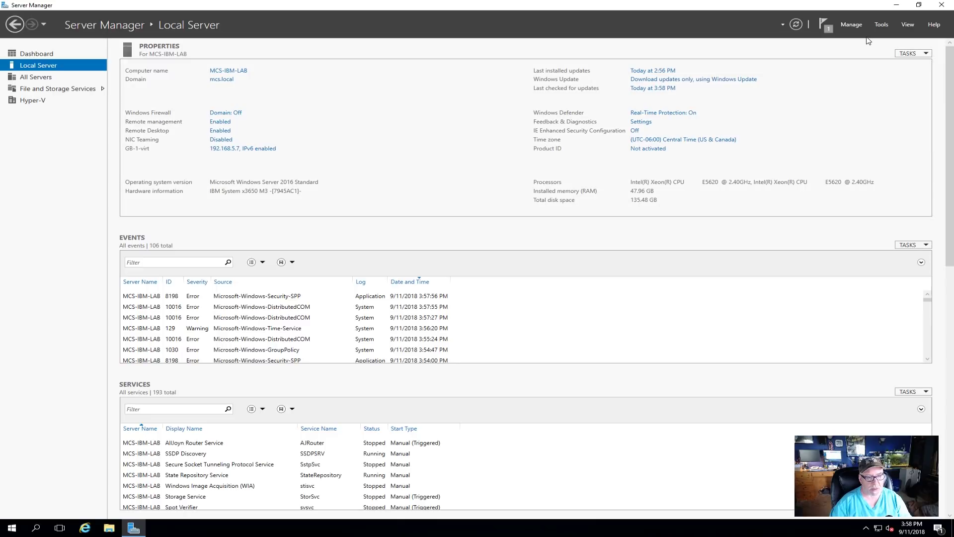
- Set Server Manager's properties to not start automatically at logon
{"action": "left_click", "coordinate": [851, 24]}
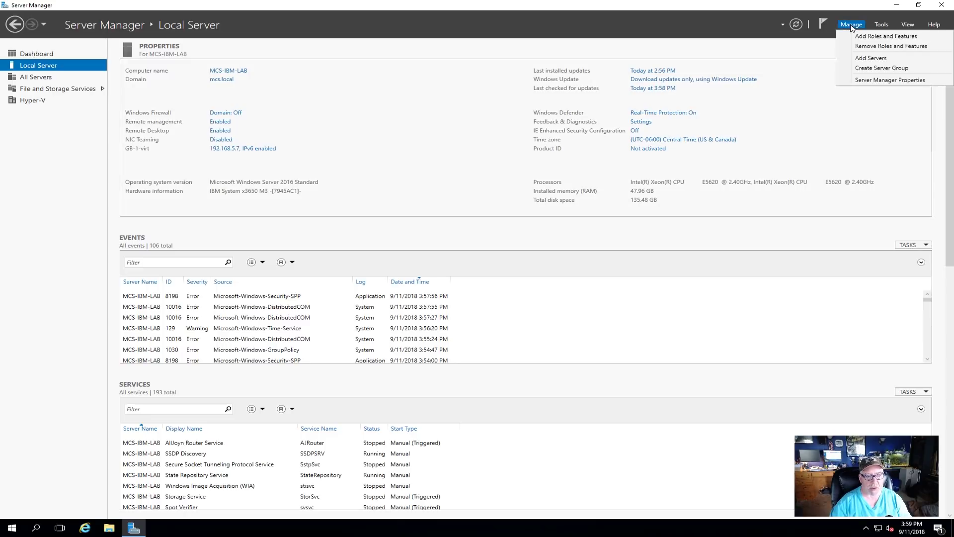
{"action": "left_click", "coordinate": [868, 82]}
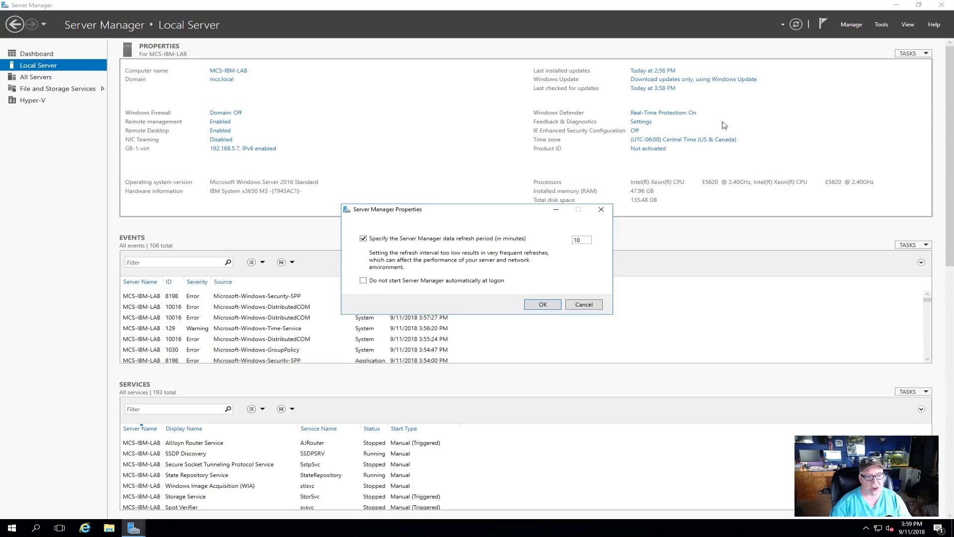
{"action": "left_click", "coordinate": [364, 281]}
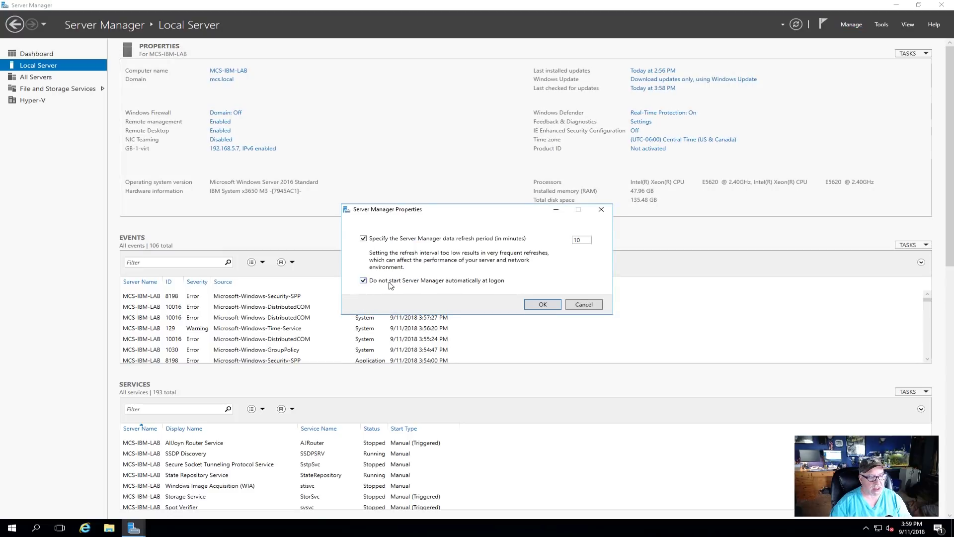
{"action": "left_click", "coordinate": [541, 304]}
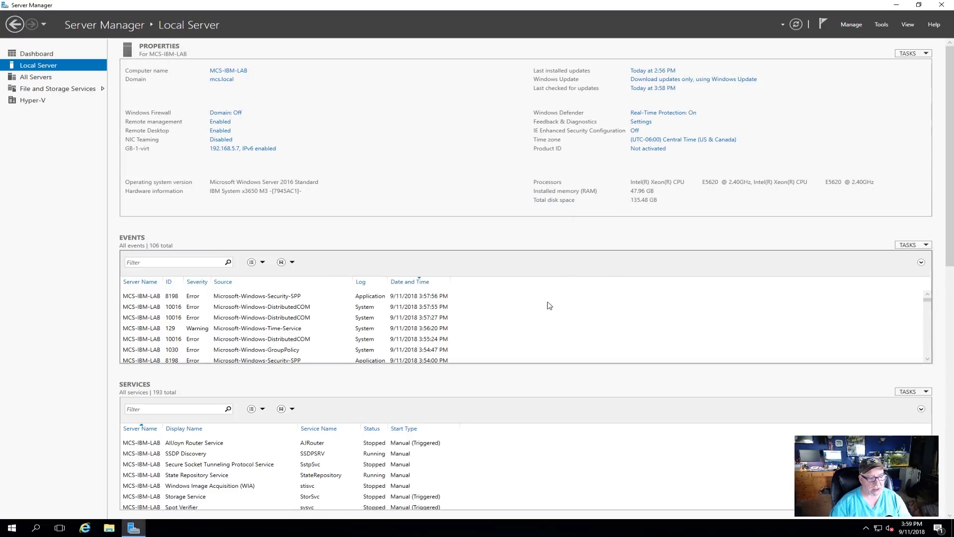
- Close Server Manager and launch Command Prompt as administrator via a cmd search
{"action": "left_click", "coordinate": [941, 6]}
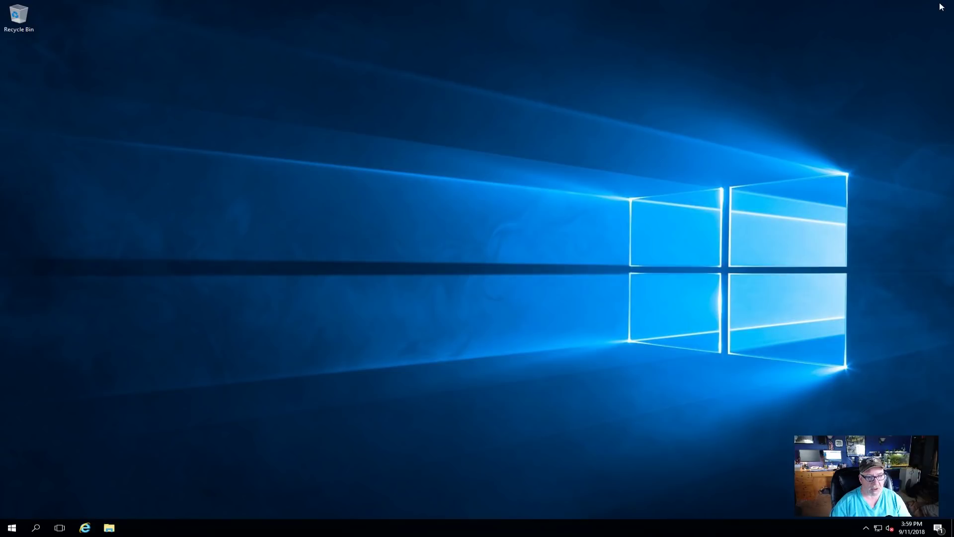
{"action": "left_click", "coordinate": [12, 527]}
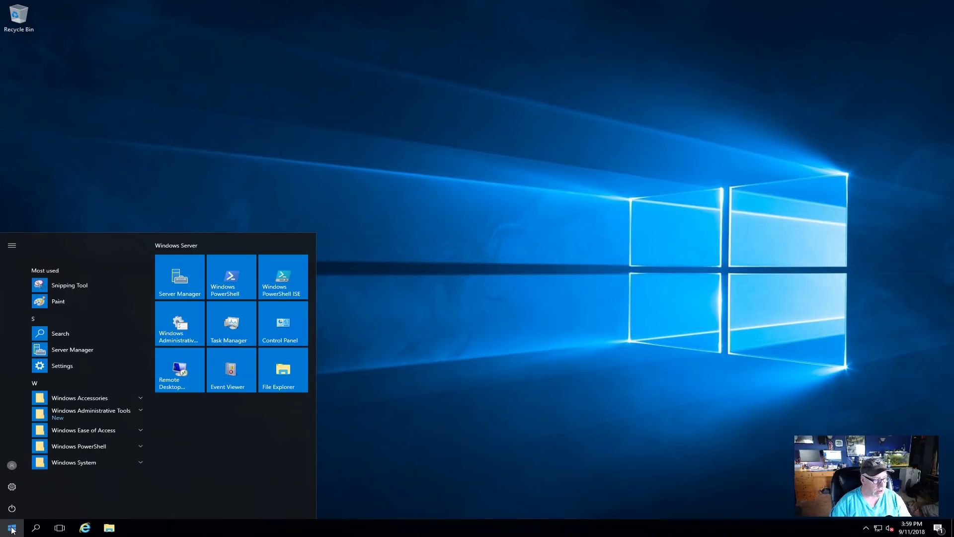
{"action": "type", "text": "c"}
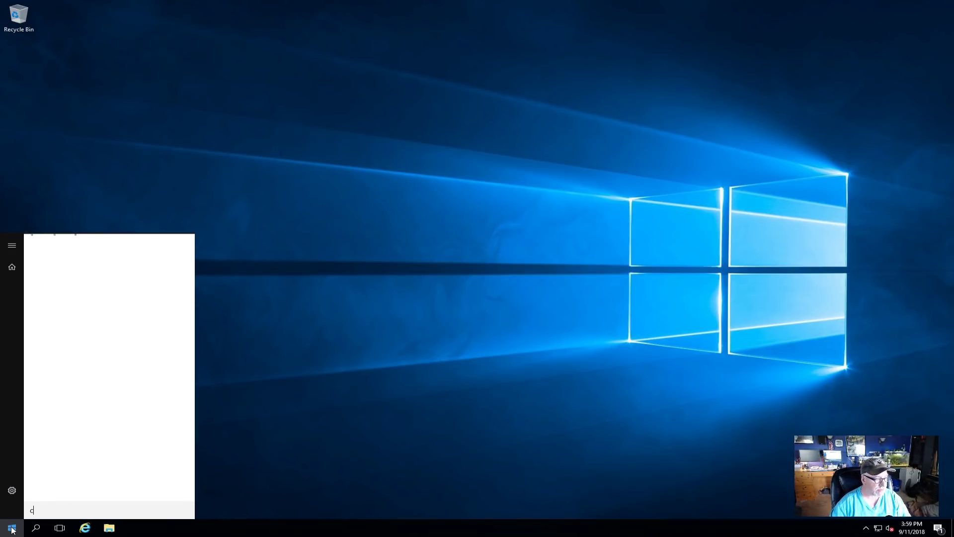
{"action": "type", "text": "md"}
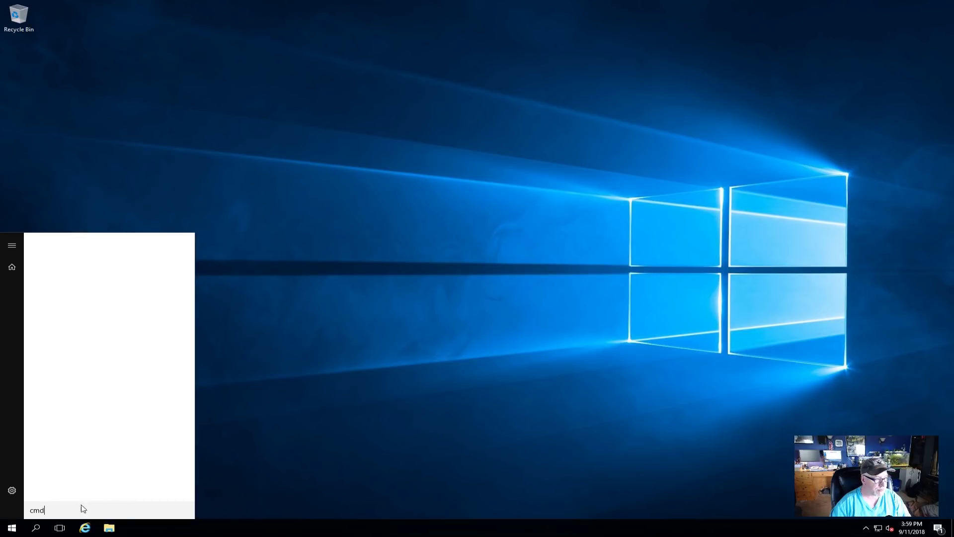
{"action": "left_click", "coordinate": [75, 270]}
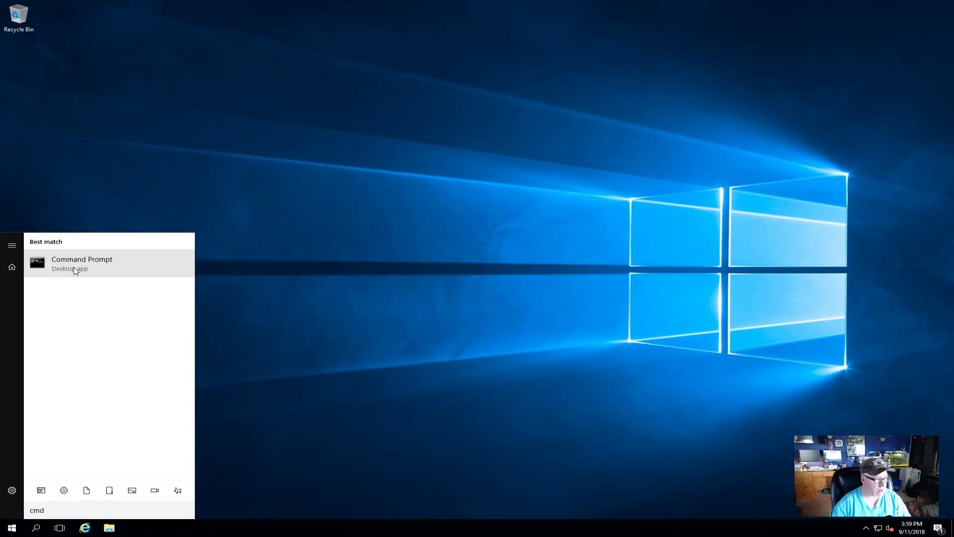
{"action": "right_click", "coordinate": [75, 269]}
{"action": "left_click", "coordinate": [86, 275]}
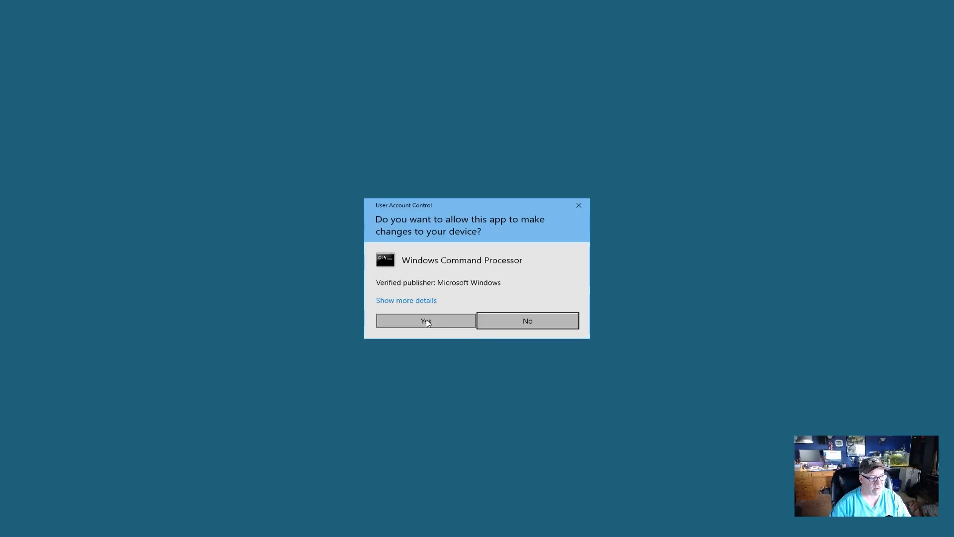
{"action": "left_click", "coordinate": [425, 320]}
- Ping mcs.local and then google.com from the console
{"action": "left_click", "coordinate": [452, 206]}
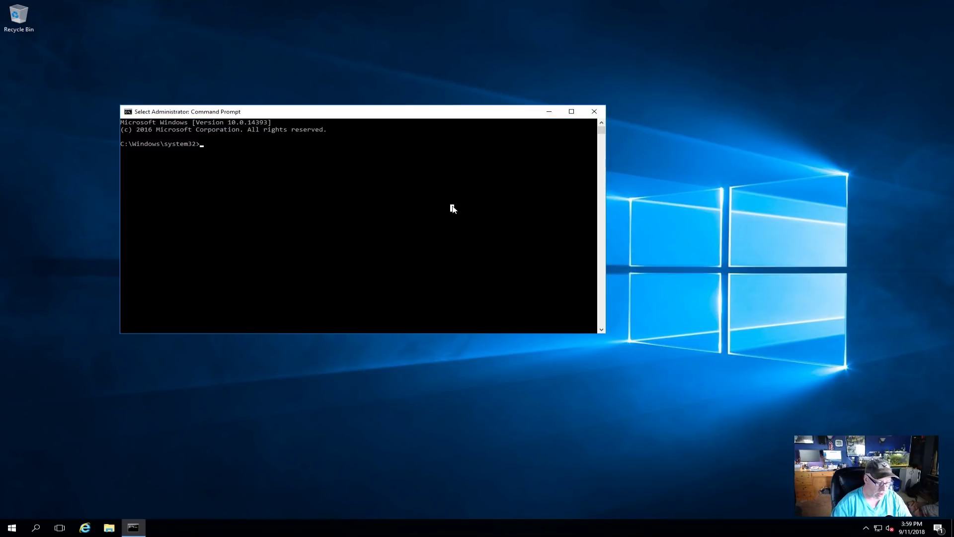
{"action": "type", "text": "ping"}
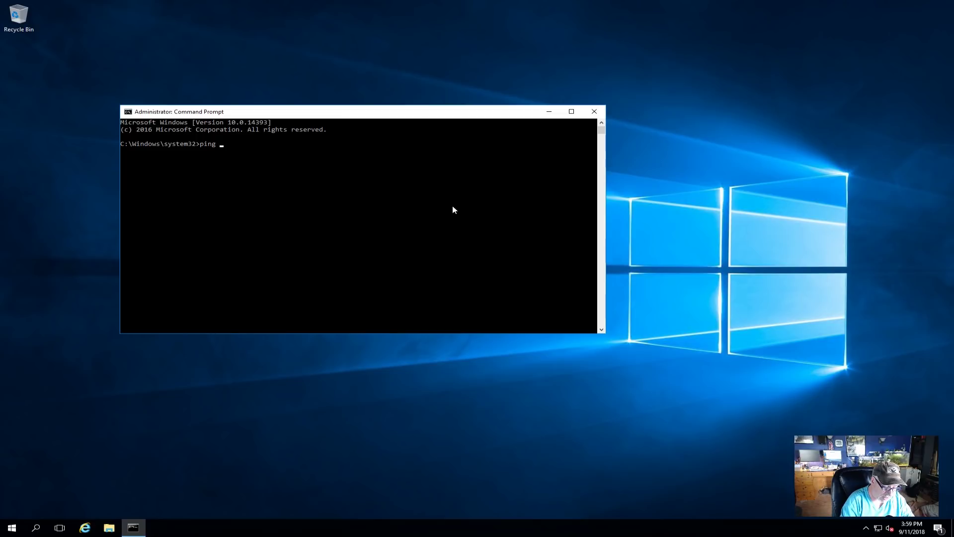
{"action": "type", "text": " mcs.local"}
{"action": "key", "text": "Return"}
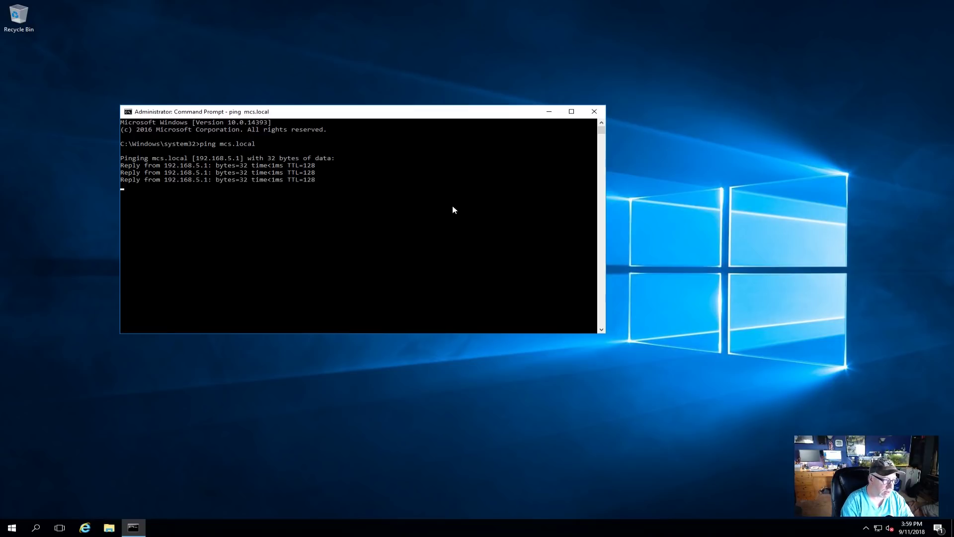
{"action": "type", "text": "pin"}
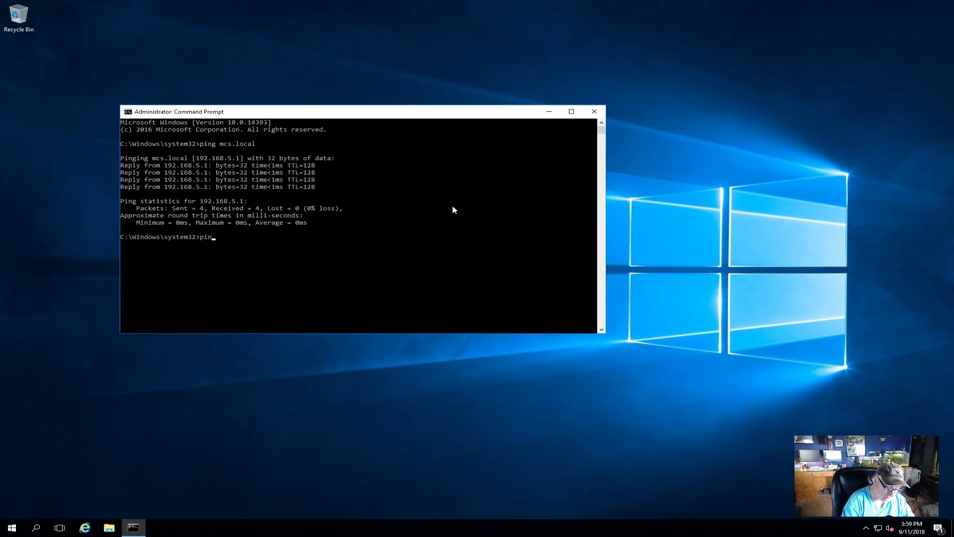
{"action": "type", "text": "g .google.c"}
{"action": "key", "text": "BackSpace"}
{"action": "key", "text": "BackSpace"}
{"action": "key", "text": "BackSpace"}
{"action": "key", "text": "BackSpace"}
{"action": "key", "text": "BackSpace"}
{"action": "key", "text": "BackSpace"}
{"action": "type", "text": "google.com"}
{"action": "key", "text": "Return"}
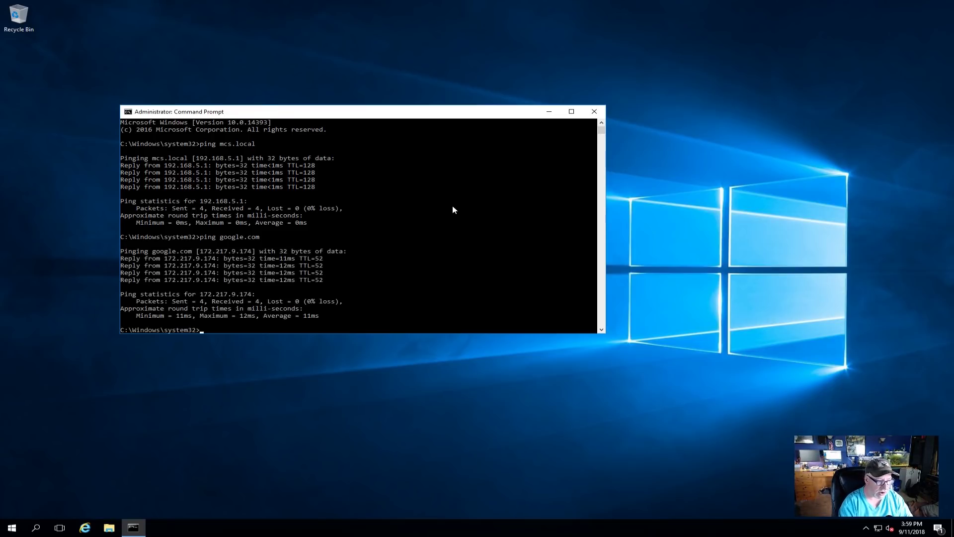
- Exit Command Prompt and enter the account password to reconnect to the server
{"action": "type", "text": "exit"}
{"action": "key", "text": "Return"}
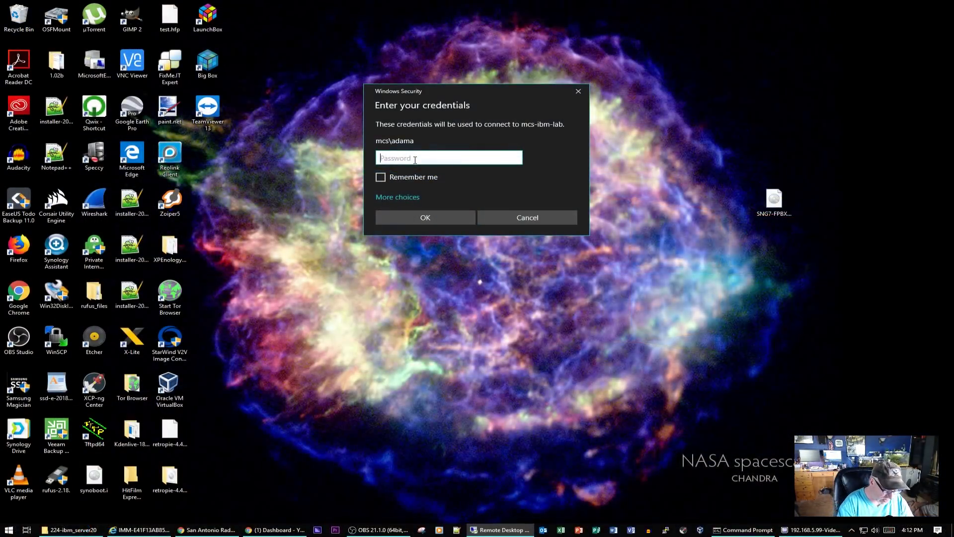
{"action": "type", "text": "p"}
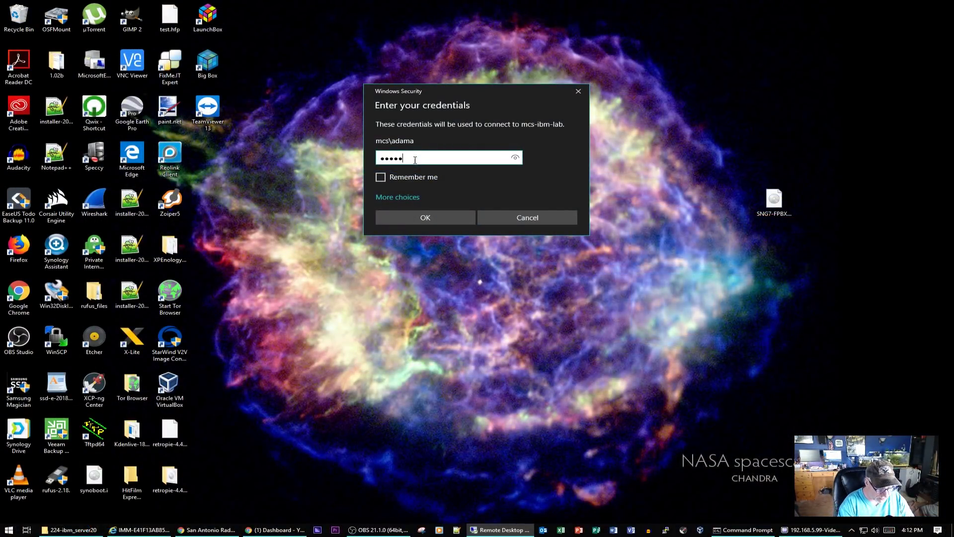
{"action": "key", "text": "Return"}
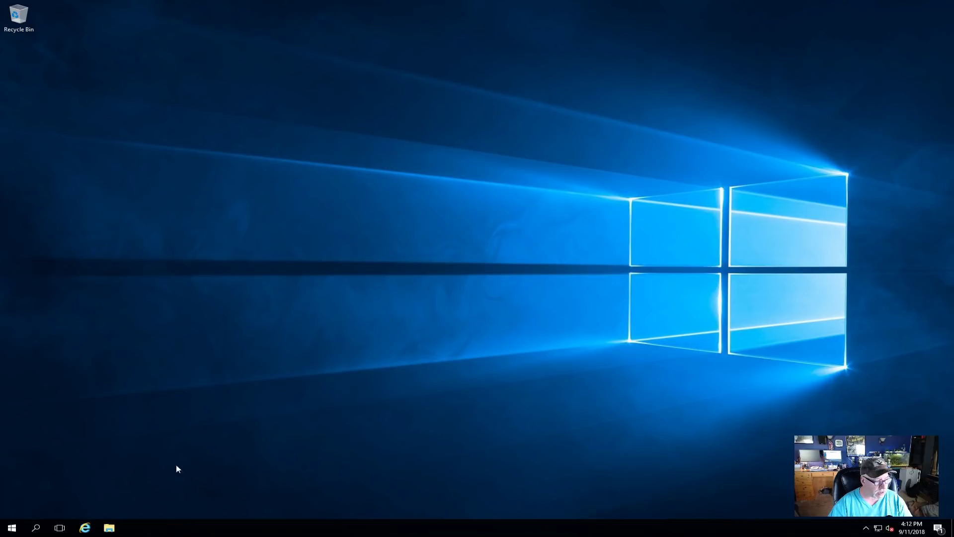
- Drag a Computer Management shortcut from Windows Administrative Tools onto the desktop
{"action": "left_click", "coordinate": [12, 528]}
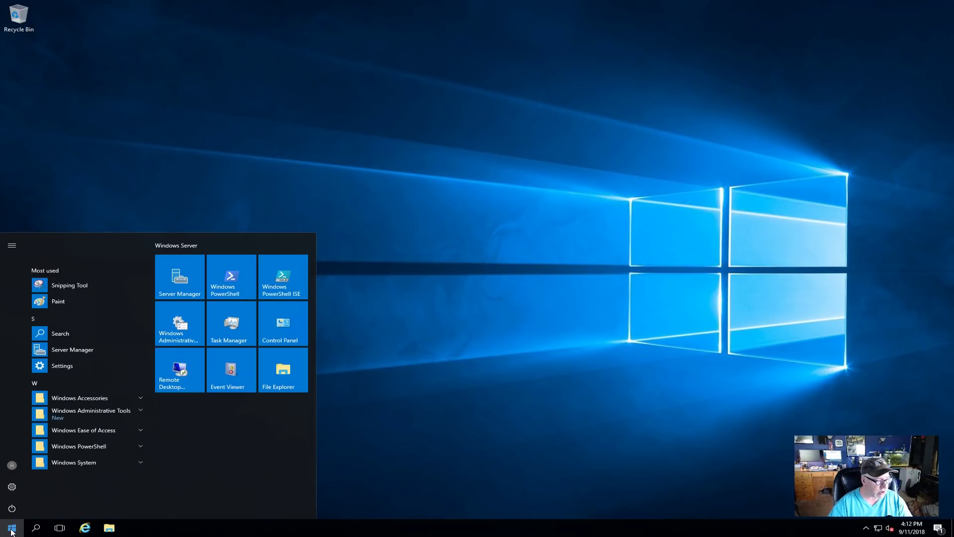
{"action": "left_click", "coordinate": [85, 413]}
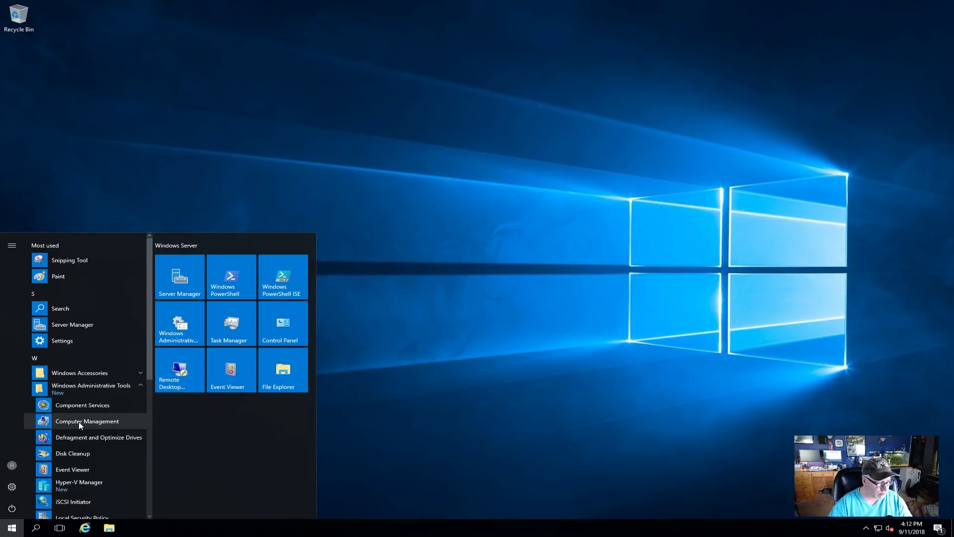
{"action": "right_click", "coordinate": [79, 421]}
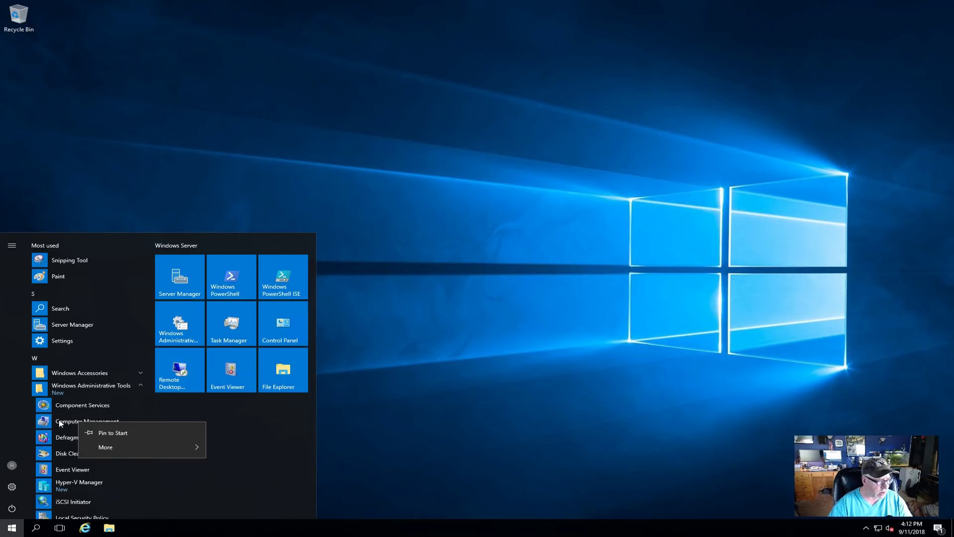
{"action": "key", "text": "Escape"}
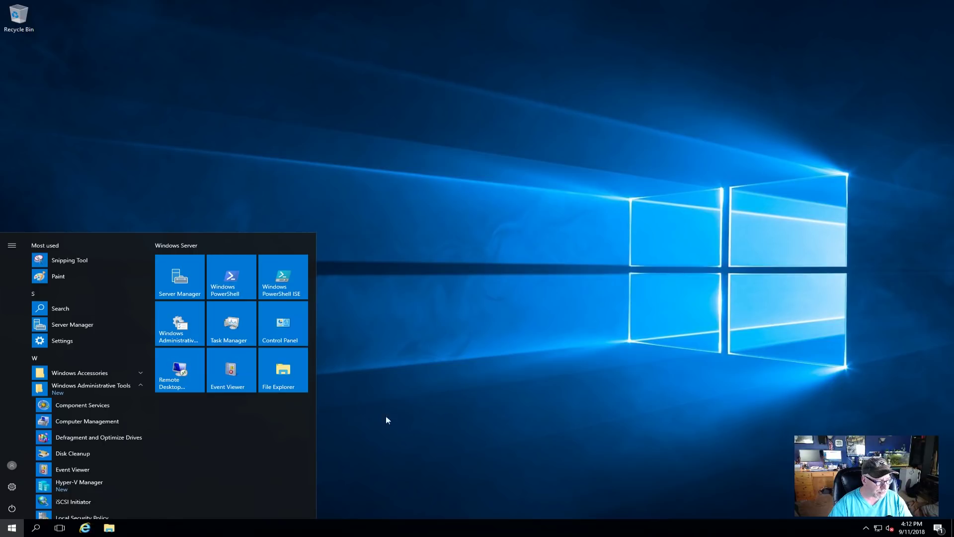
{"action": "left_click_drag", "start_coordinate": [183, 426], "coordinate": [444, 389]}
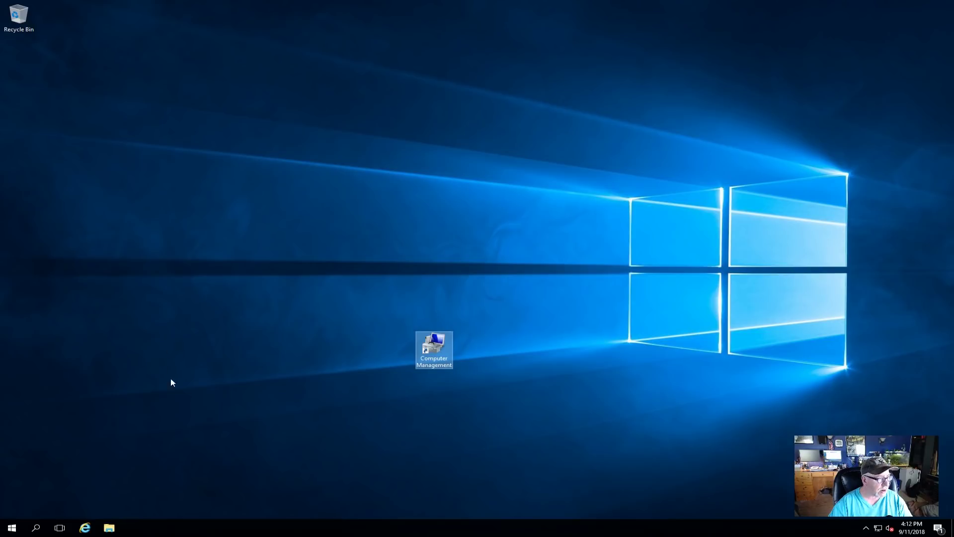
- Add a Hyper-V Manager shortcut from Windows Administrative Tools to the desktop
{"action": "left_click", "coordinate": [12, 527]}
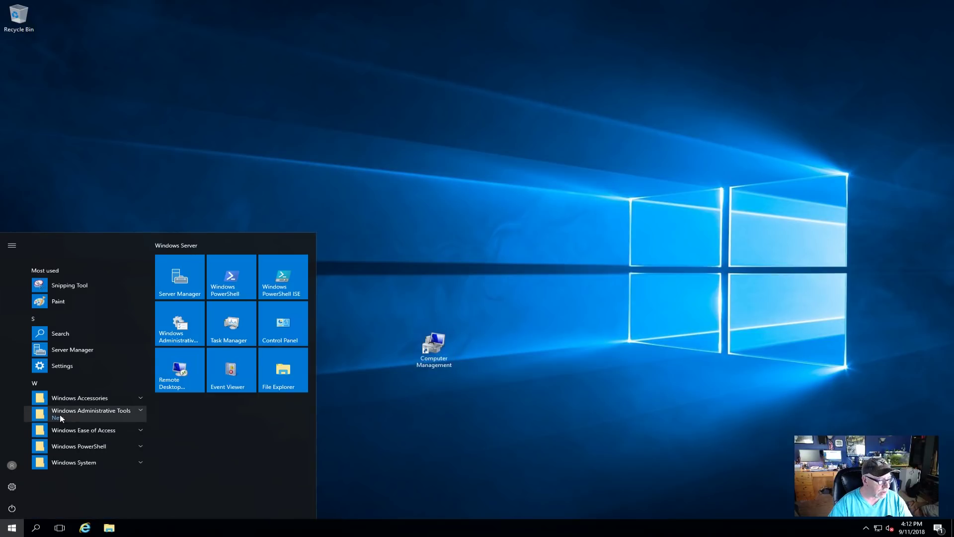
{"action": "left_click", "coordinate": [60, 413]}
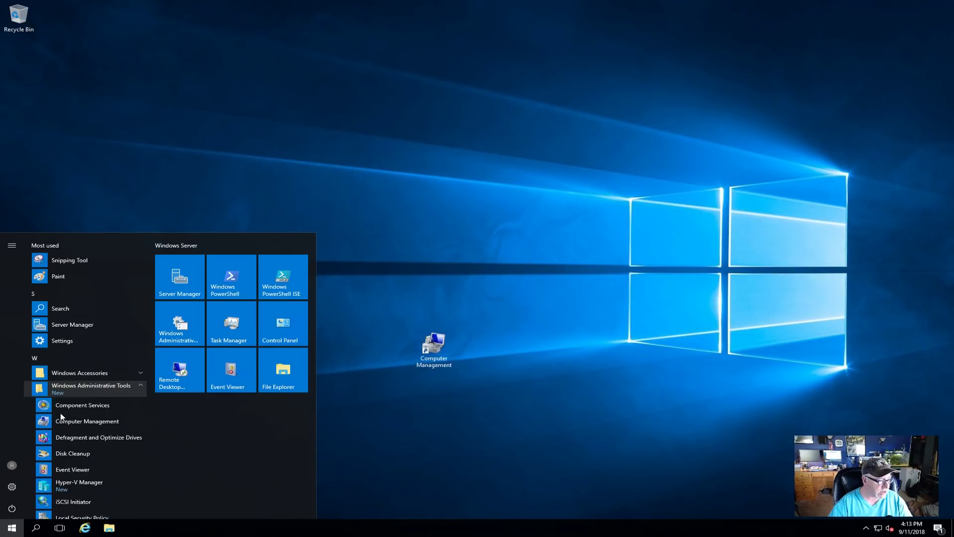
{"action": "scroll", "coordinate": [60, 416], "scroll_direction": "down", "scroll_amount": 1}
{"action": "left_click_drag", "start_coordinate": [60, 441], "coordinate": [470, 440]}
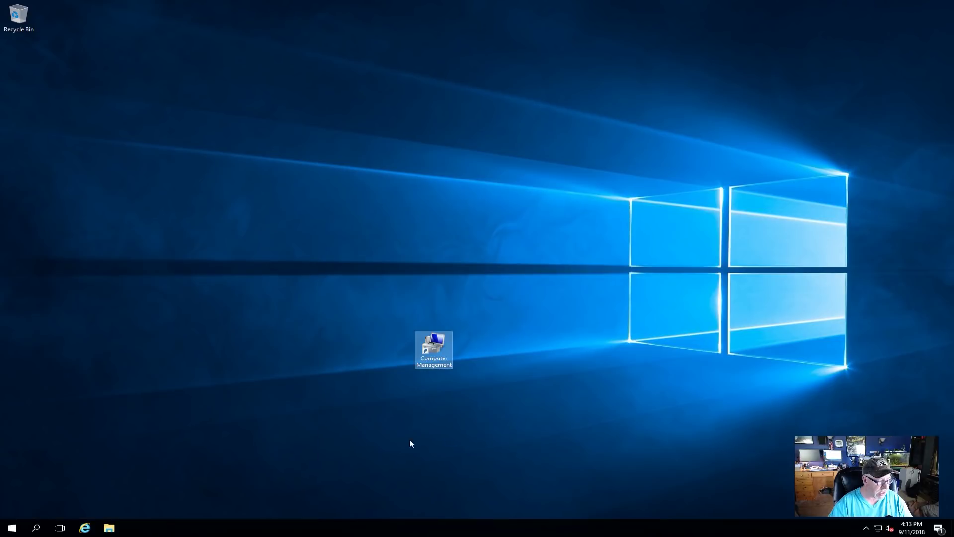
{"action": "left_click", "coordinate": [12, 528]}
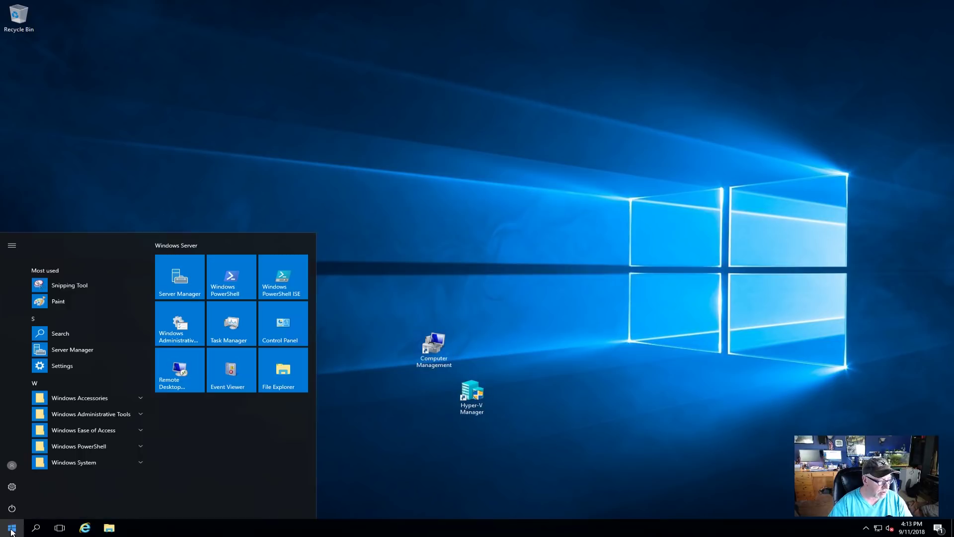
{"action": "left_click", "coordinate": [88, 413]}
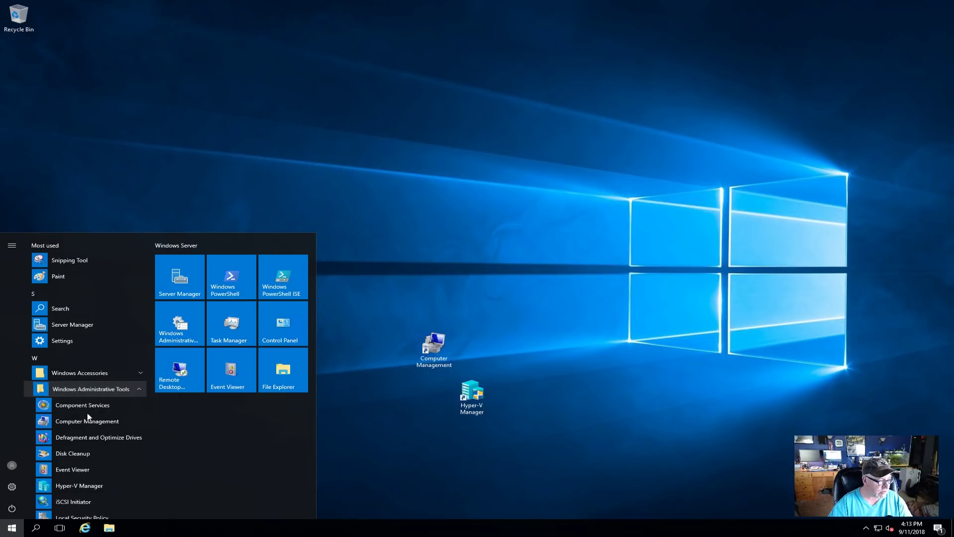
{"action": "scroll", "coordinate": [88, 417], "scroll_direction": "down", "scroll_amount": 5}
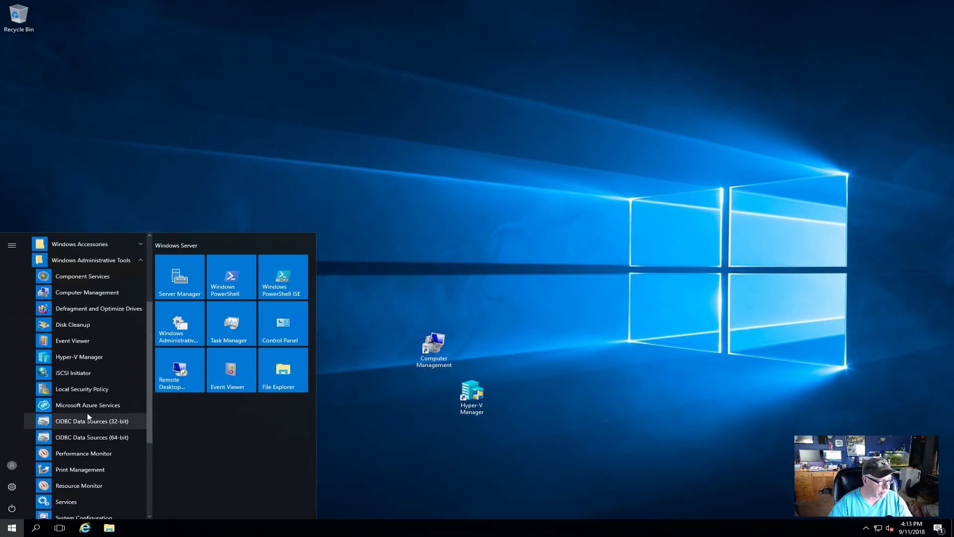
{"action": "scroll", "coordinate": [87, 412], "scroll_direction": "down", "scroll_amount": 1}
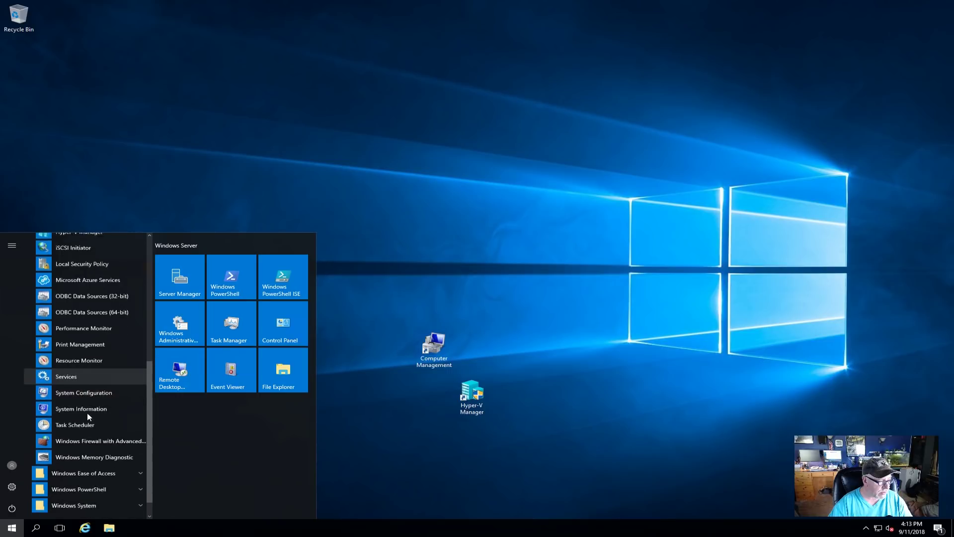
{"action": "left_click", "coordinate": [479, 337]}
- Line up Computer Management and Hyper-V Manager shortcuts under Recycle Bin, then launch Computer Management
{"action": "left_click_drag", "start_coordinate": [434, 348], "coordinate": [93, 83]}
{"action": "left_click_drag", "start_coordinate": [24, 72], "coordinate": [24, 72]}
{"action": "left_click_drag", "start_coordinate": [476, 397], "coordinate": [22, 125]}
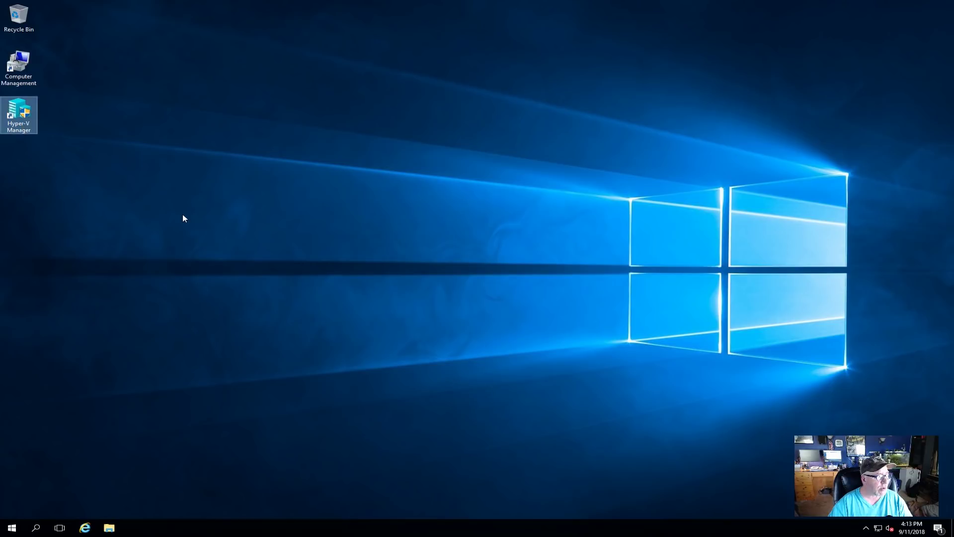
{"action": "left_click", "coordinate": [17, 69]}
{"action": "double_click", "coordinate": [17, 70]}
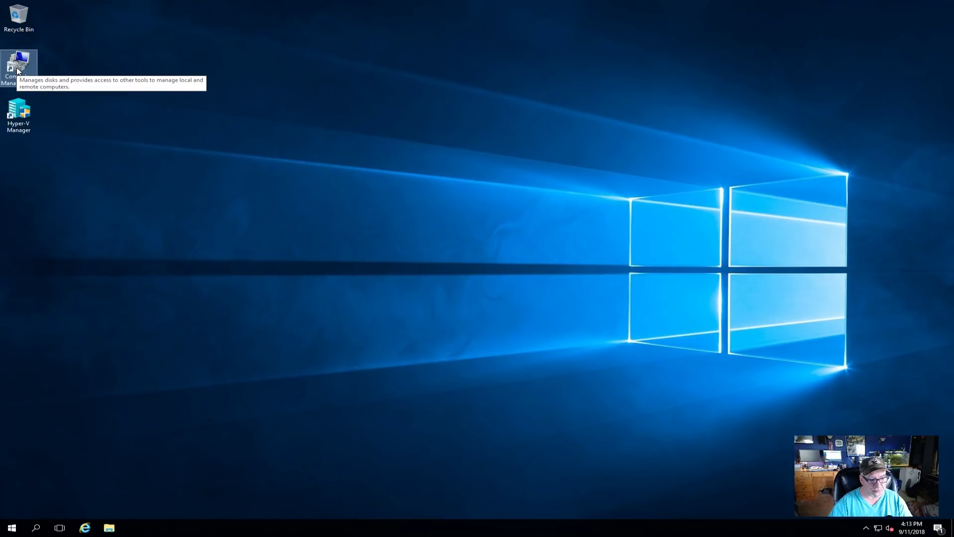
- Open Computer Management maximized in Disk Management and initialize the 893.14 GB Disk 1 as MBR
{"action": "double_click", "coordinate": [17, 71]}
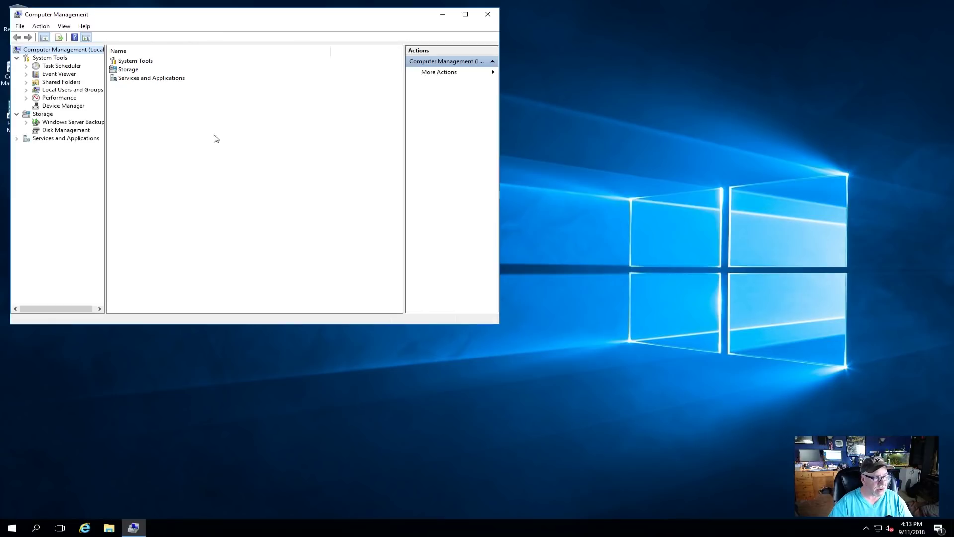
{"action": "left_click", "coordinate": [465, 13]}
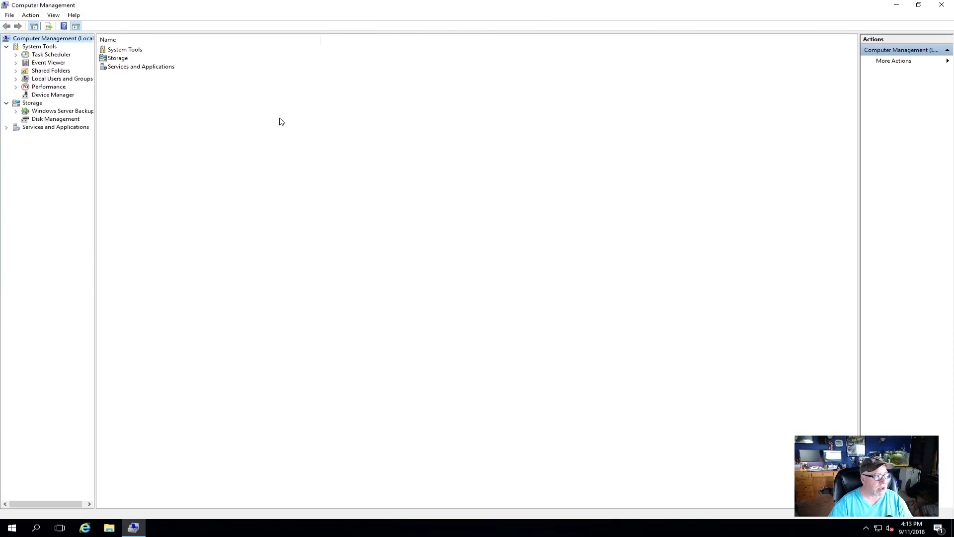
{"action": "left_click_drag", "start_coordinate": [96, 180], "coordinate": [117, 164]}
{"action": "left_click", "coordinate": [54, 121]}
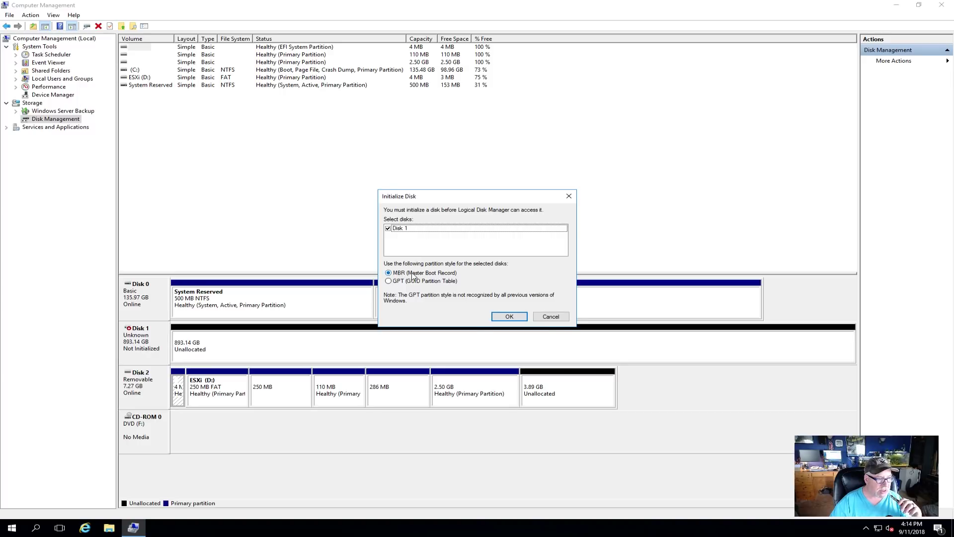
{"action": "left_click", "coordinate": [510, 317]}
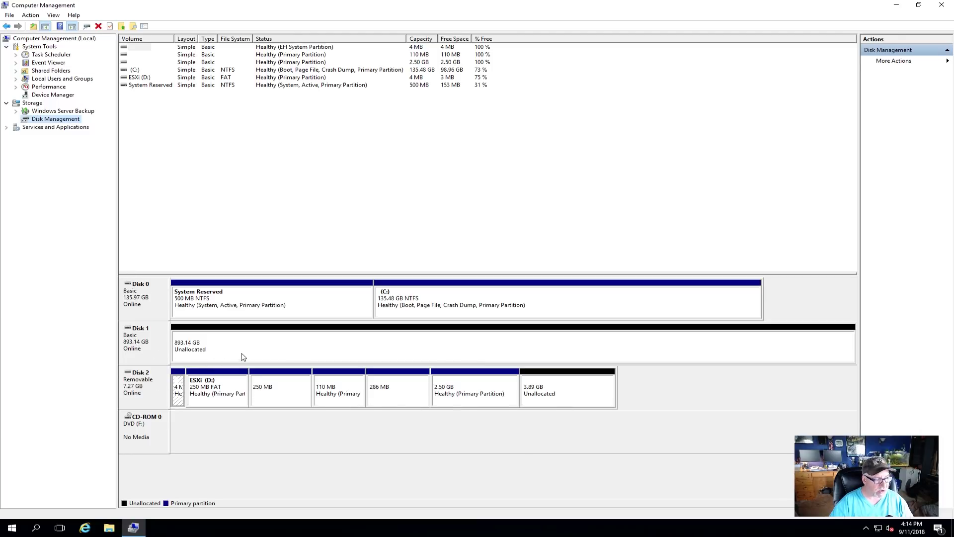
- Create a full-size 914570 MB ReFS simple volume E: on Disk 1, labelled SSDStore
{"action": "left_click", "coordinate": [276, 351]}
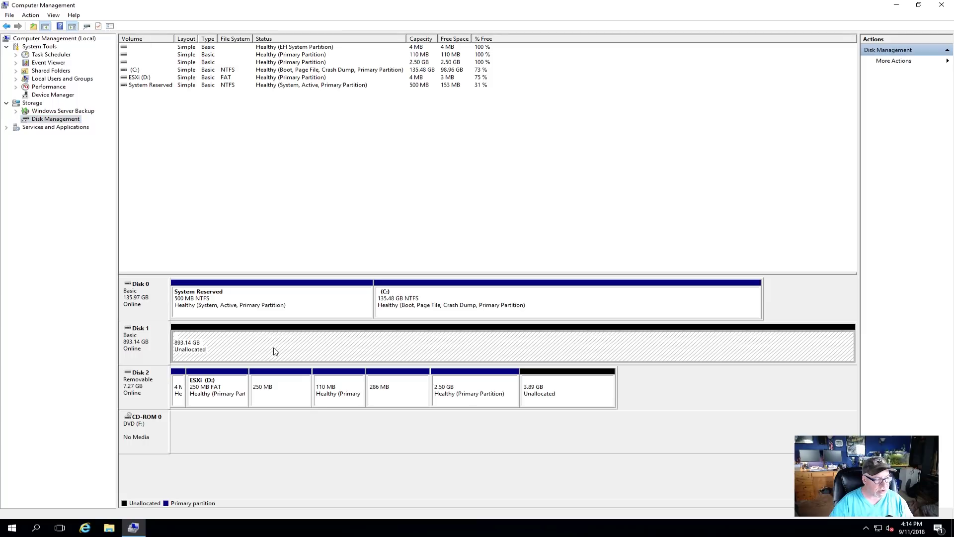
{"action": "right_click", "coordinate": [275, 352]}
{"action": "left_click", "coordinate": [296, 355]}
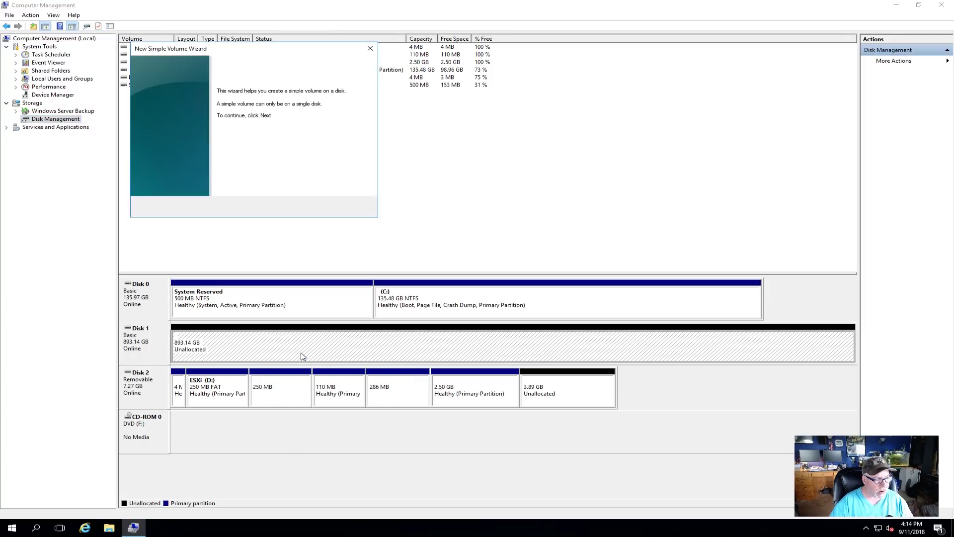
{"action": "left_click", "coordinate": [311, 208]}
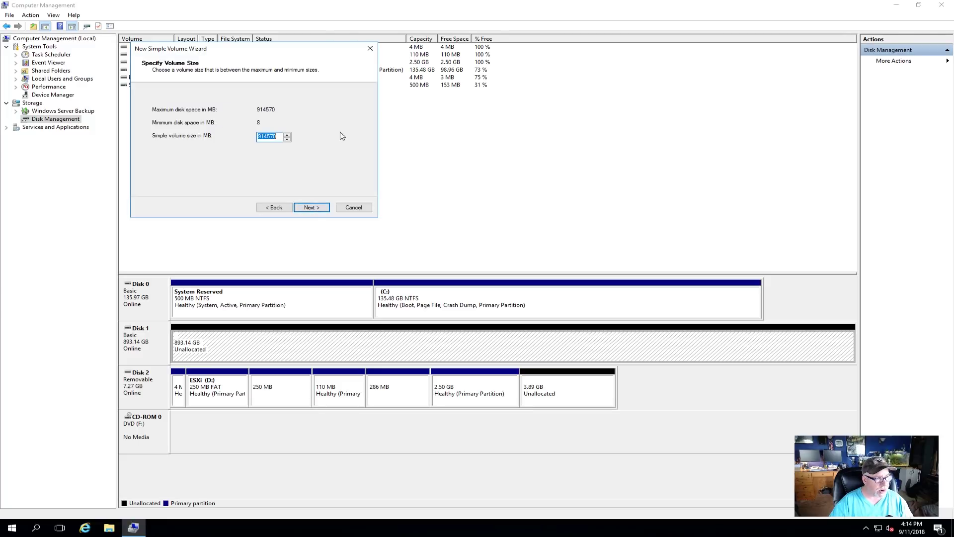
{"action": "left_click", "coordinate": [308, 209]}
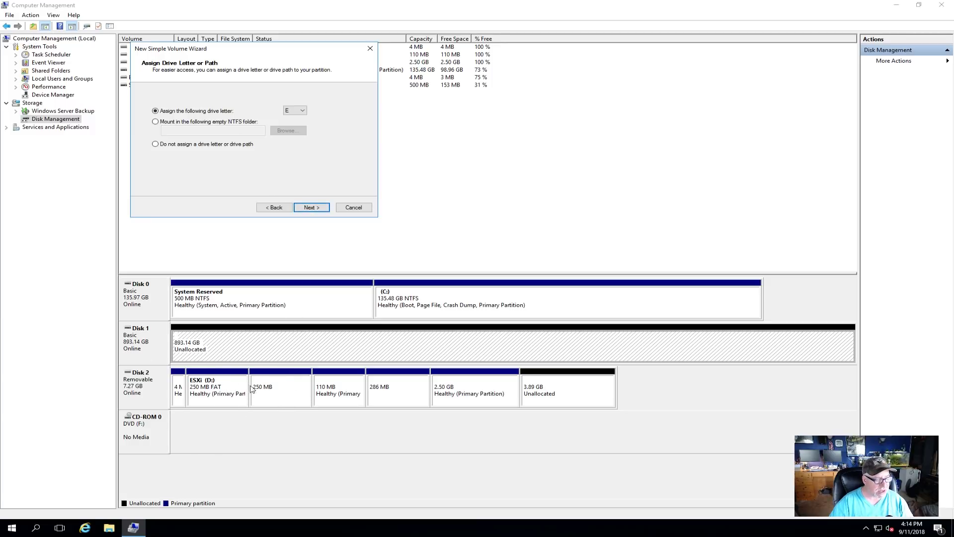
{"action": "left_click", "coordinate": [321, 209]}
{"action": "left_click", "coordinate": [306, 131]}
{"action": "left_click", "coordinate": [263, 149]}
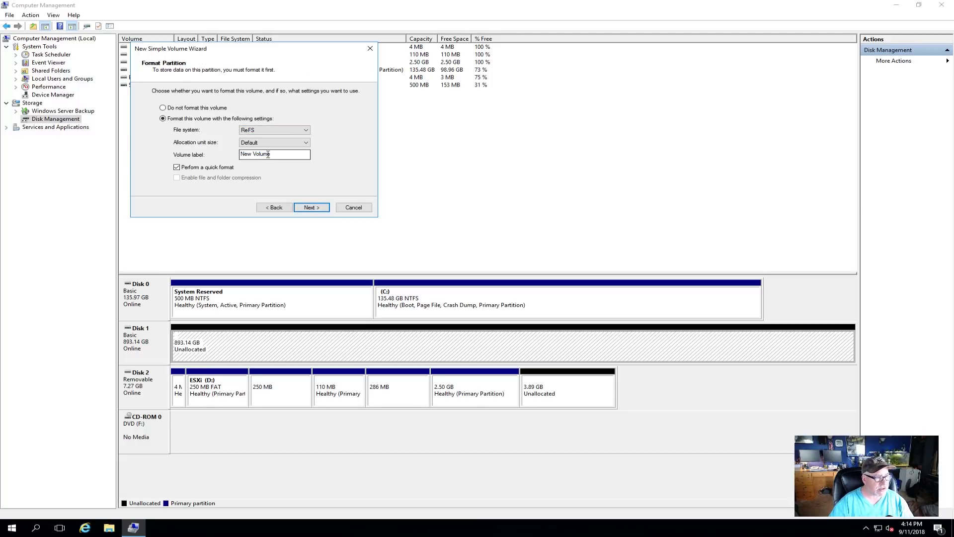
{"action": "left_click_drag", "start_coordinate": [283, 156], "coordinate": [226, 154]}
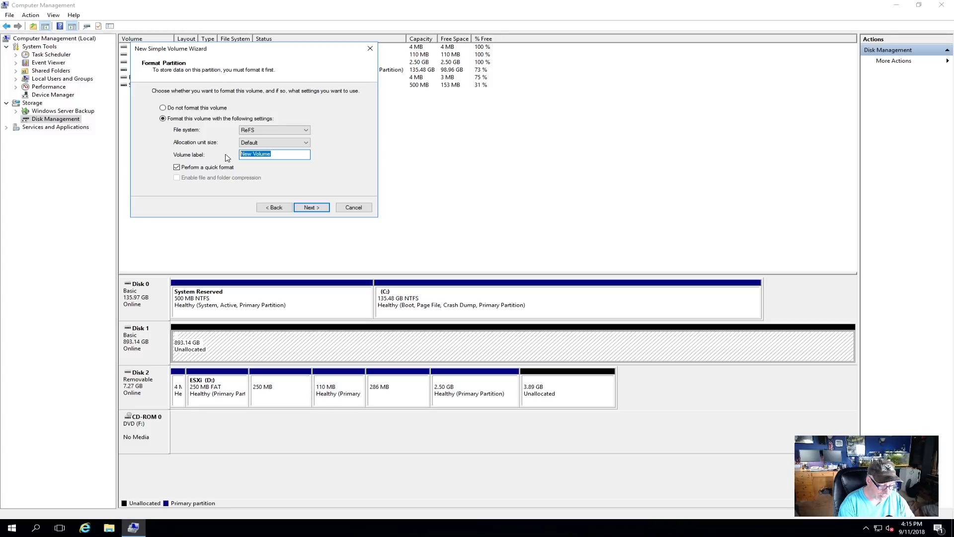
{"action": "type", "text": "SSDStore"}
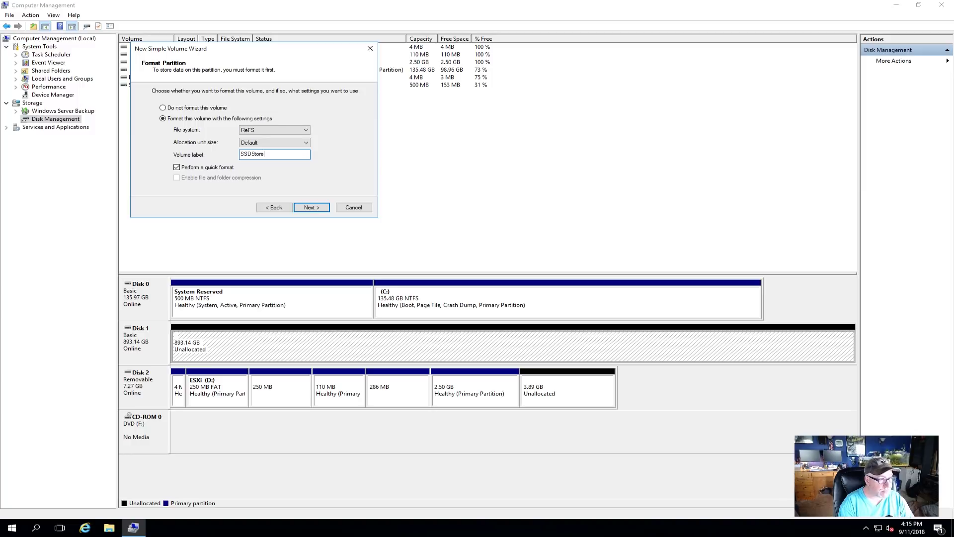
{"action": "left_click", "coordinate": [309, 208]}
{"action": "left_click", "coordinate": [310, 209]}
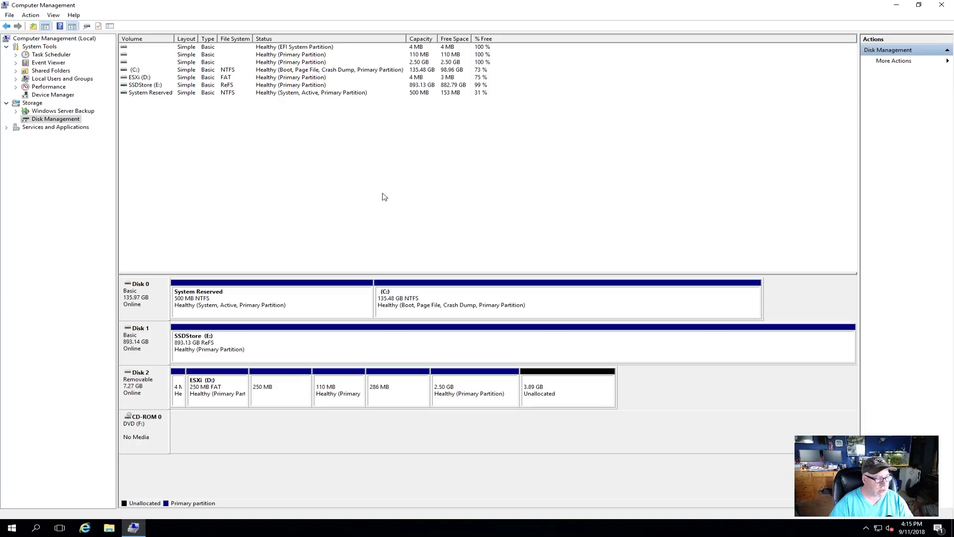
- Change the ESXi partition's drive letter from D: to H:, accepting the warning
{"action": "left_click", "coordinate": [211, 391]}
{"action": "right_click", "coordinate": [210, 390]}
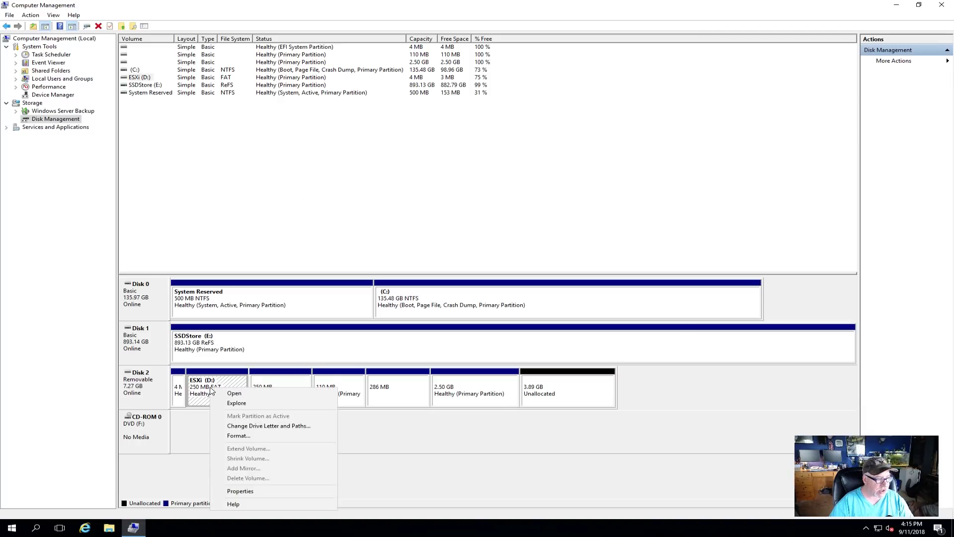
{"action": "left_click", "coordinate": [249, 426]}
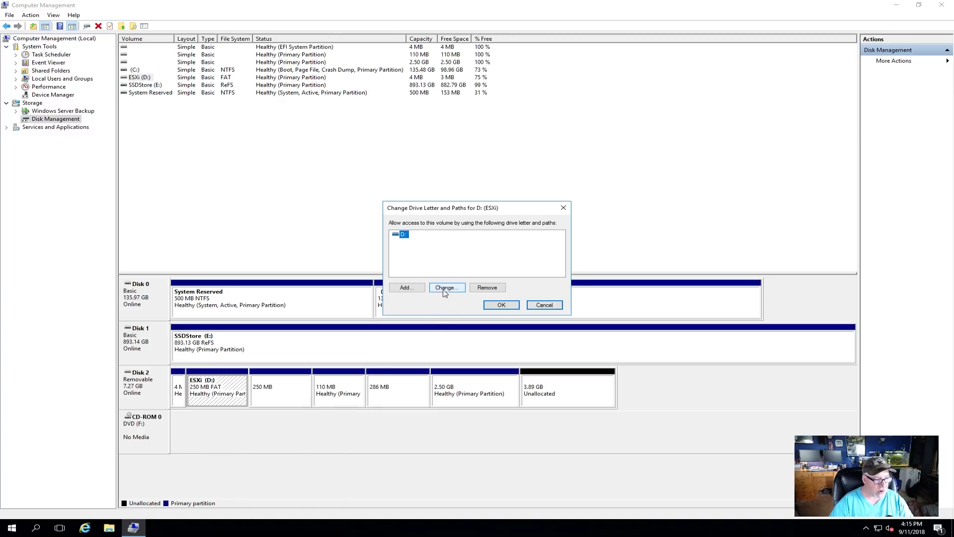
{"action": "left_click", "coordinate": [456, 291]}
{"action": "left_click", "coordinate": [555, 248]}
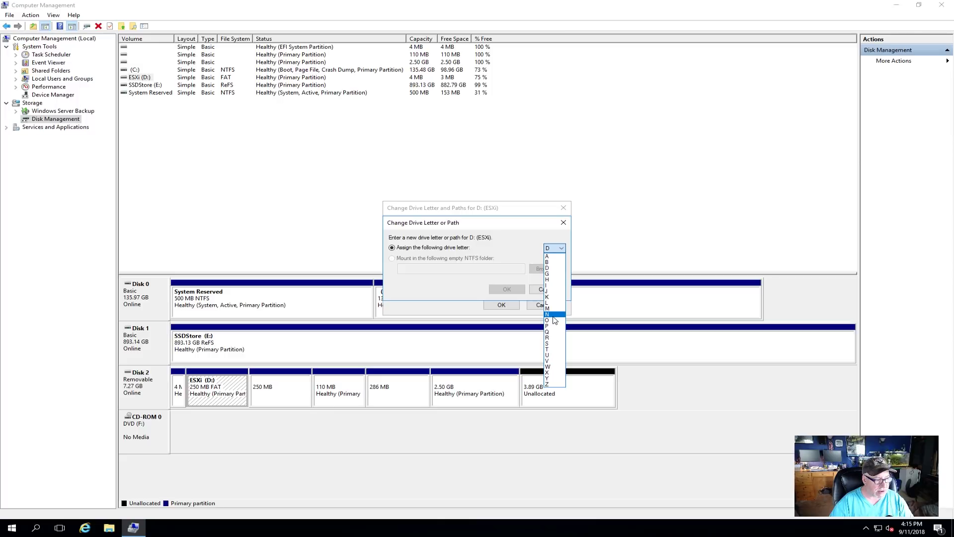
{"action": "left_click", "coordinate": [550, 279]}
{"action": "left_click", "coordinate": [517, 293]}
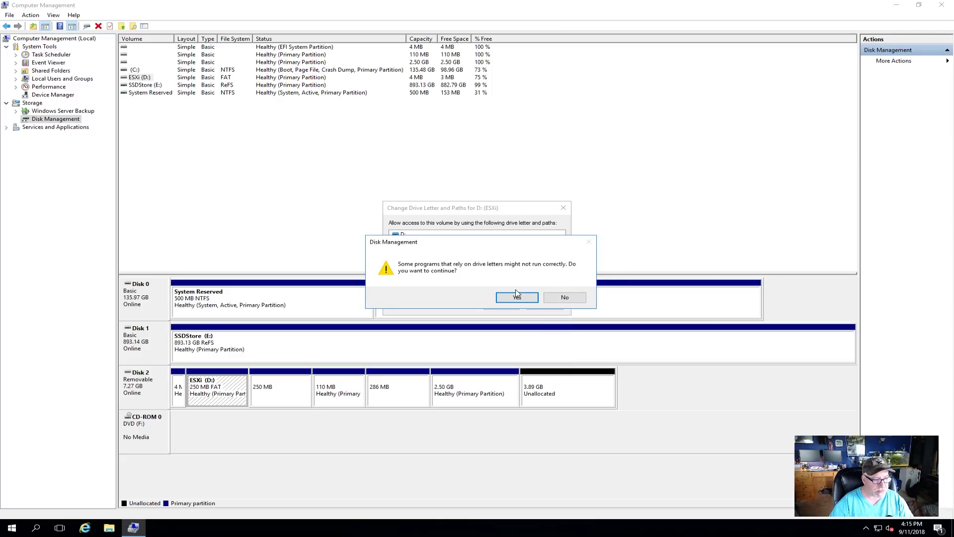
{"action": "left_click", "coordinate": [518, 294]}
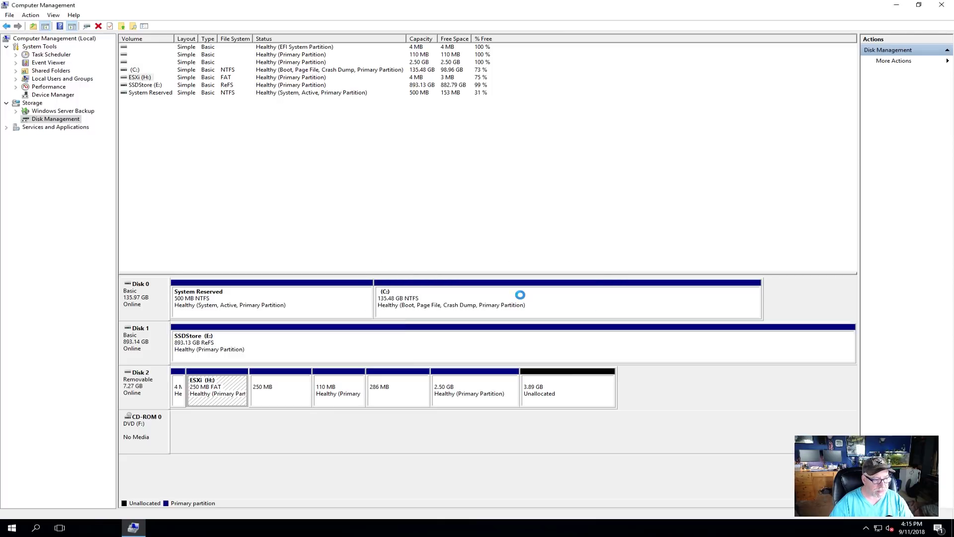
- Change the SSDStore volume's drive letter from E: to D:, accepting the warning
{"action": "left_click", "coordinate": [276, 356]}
{"action": "right_click", "coordinate": [276, 356]}
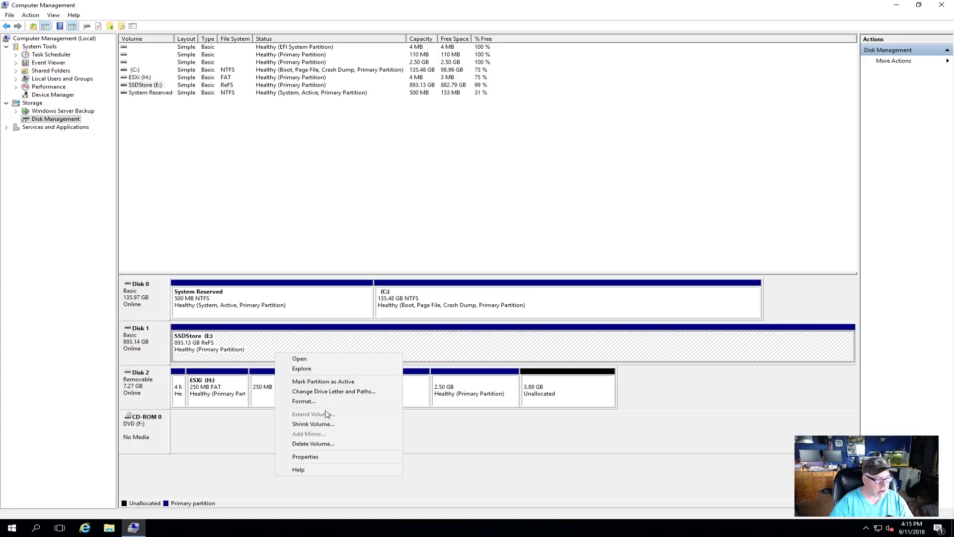
{"action": "left_click", "coordinate": [328, 392]}
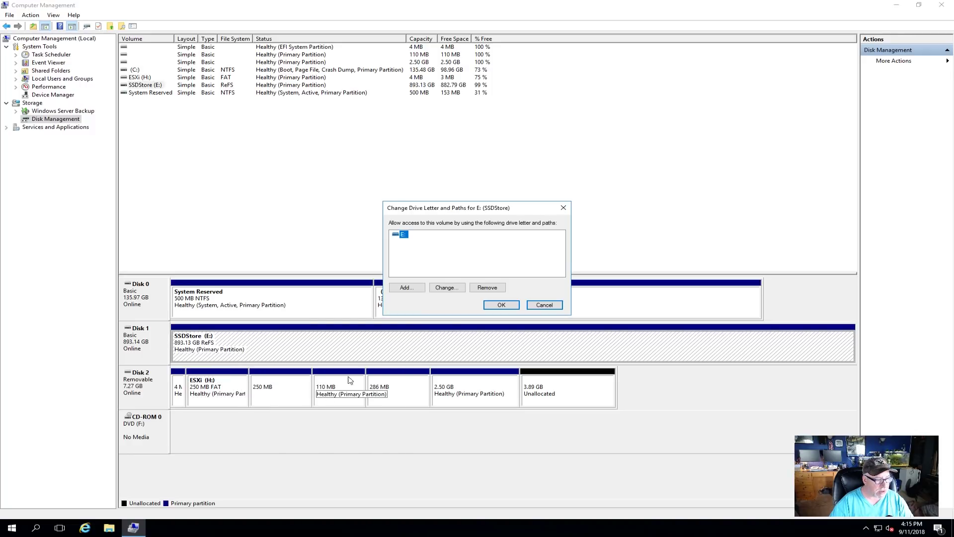
{"action": "left_click", "coordinate": [447, 289]}
{"action": "left_click", "coordinate": [551, 248]}
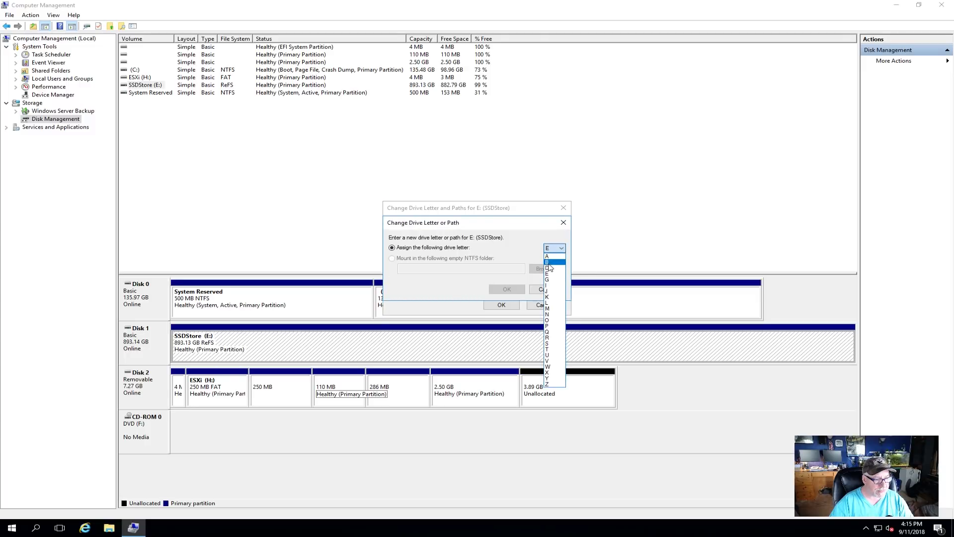
{"action": "left_click", "coordinate": [548, 266]}
{"action": "left_click", "coordinate": [507, 290]}
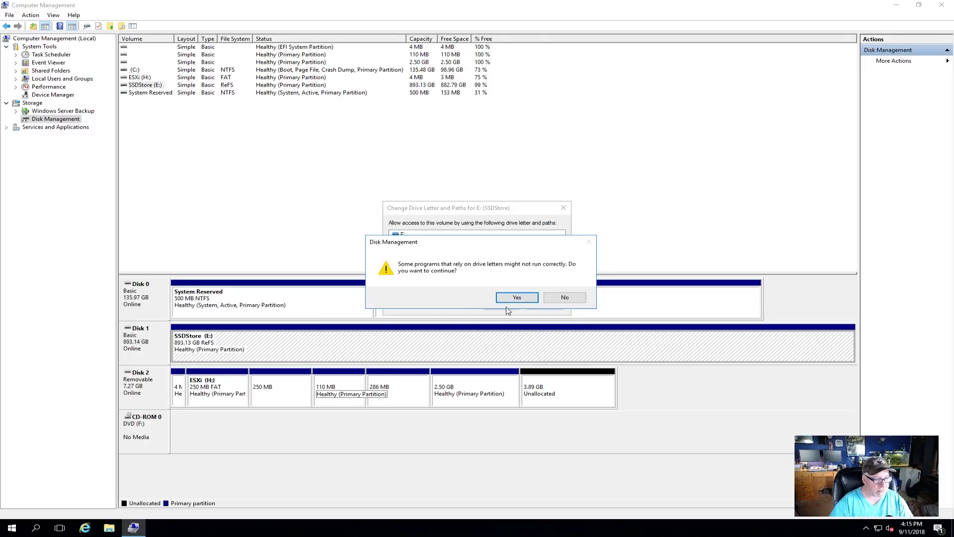
{"action": "left_click", "coordinate": [511, 296]}
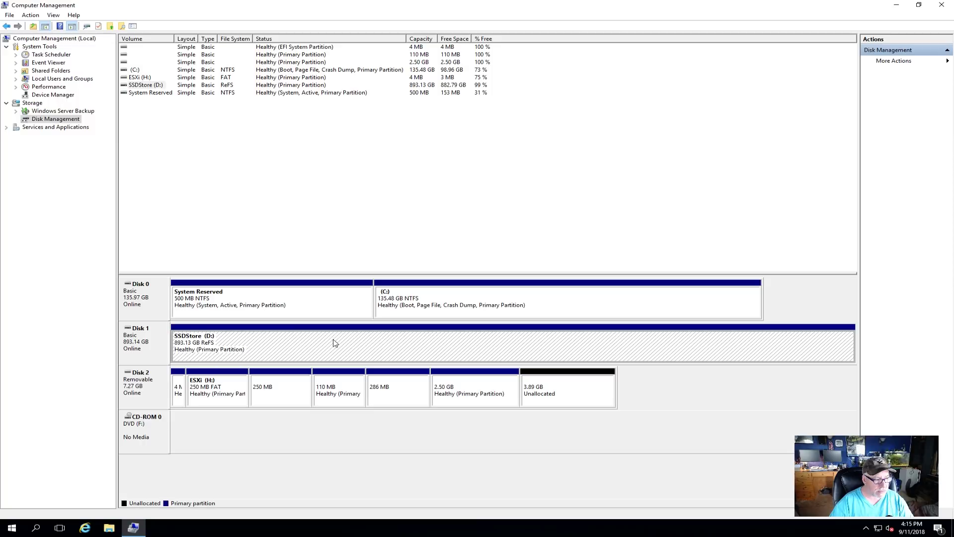
{"action": "left_click", "coordinate": [466, 306]}
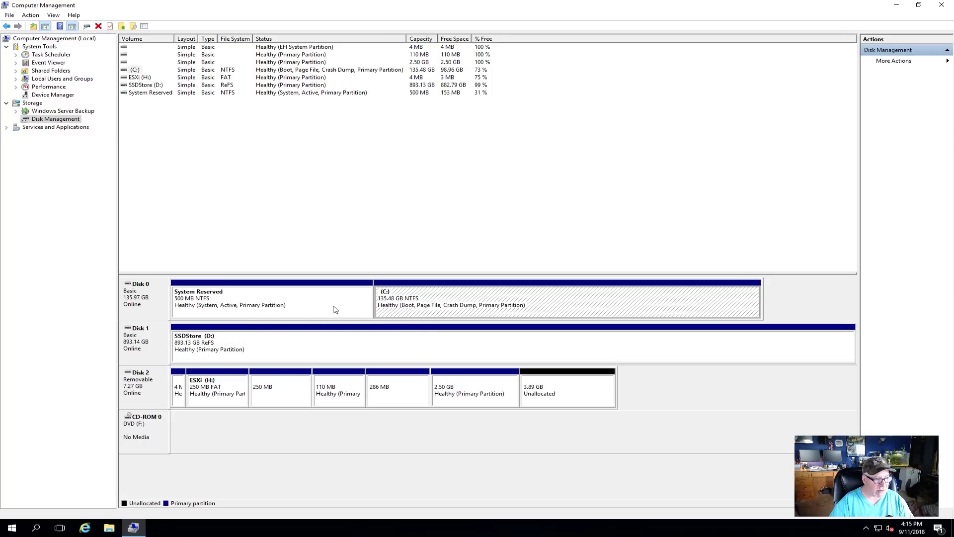
{"action": "left_click", "coordinate": [209, 305]}
{"action": "left_click", "coordinate": [255, 343]}
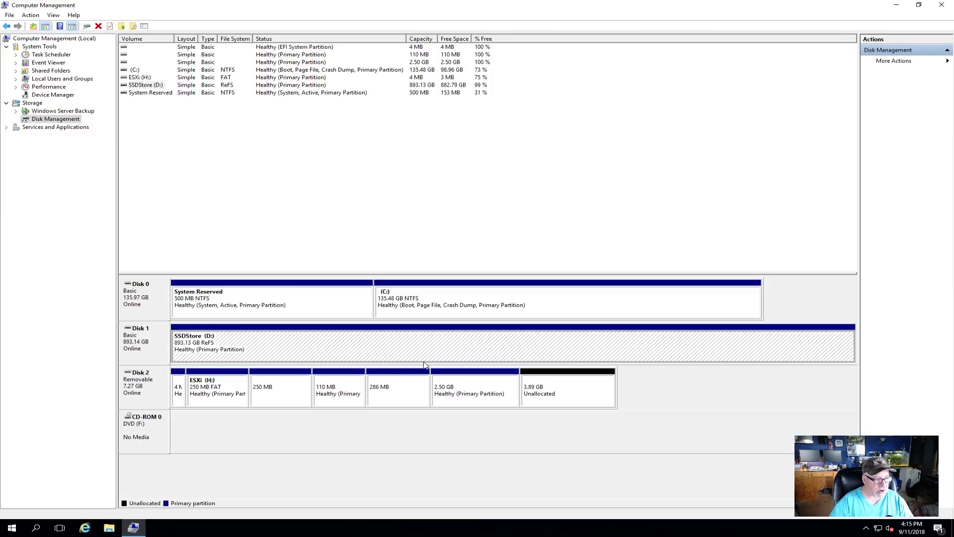
- Close Computer Management and open the SSDStore (D:) drive in File Explorer
{"action": "left_click", "coordinate": [943, 6]}
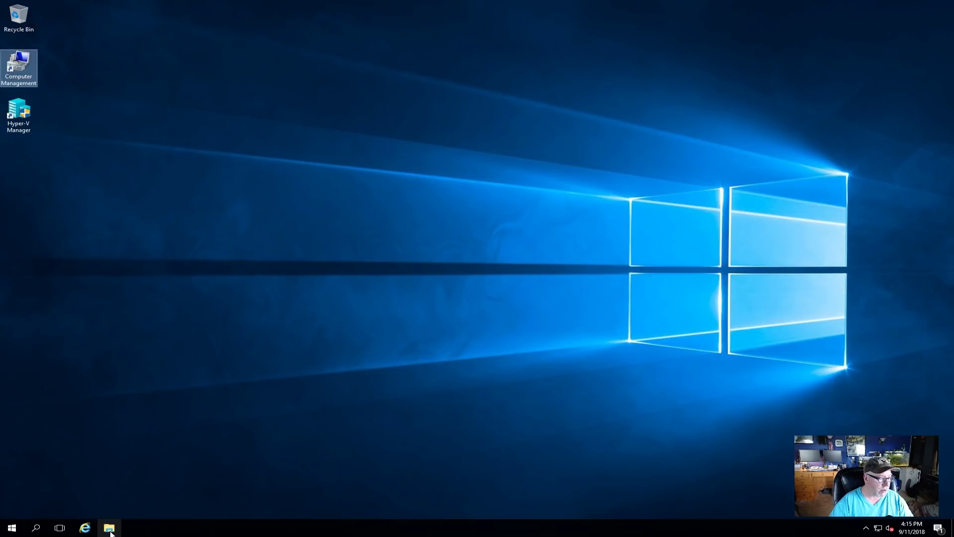
{"action": "left_click", "coordinate": [334, 310]}
{"action": "key", "text": "super+e"}
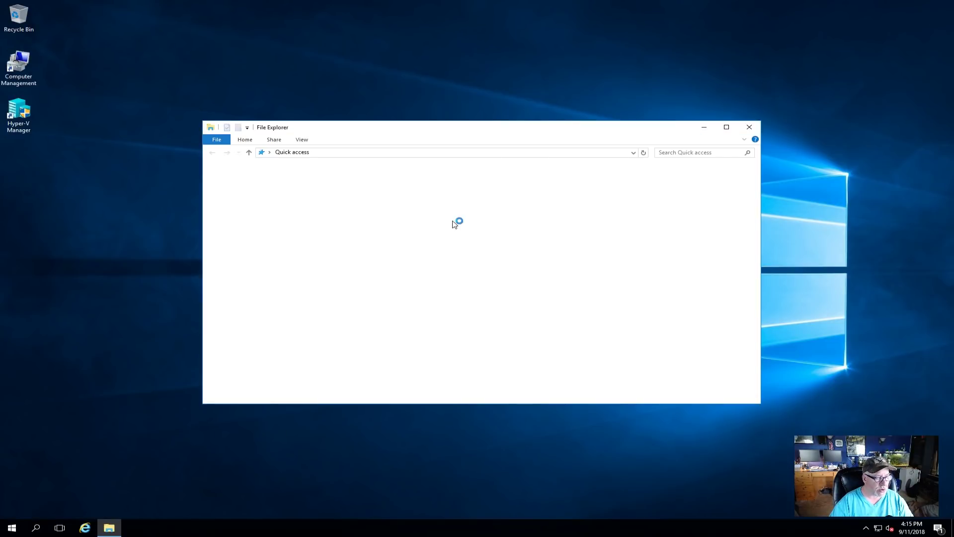
{"action": "left_click", "coordinate": [235, 242]}
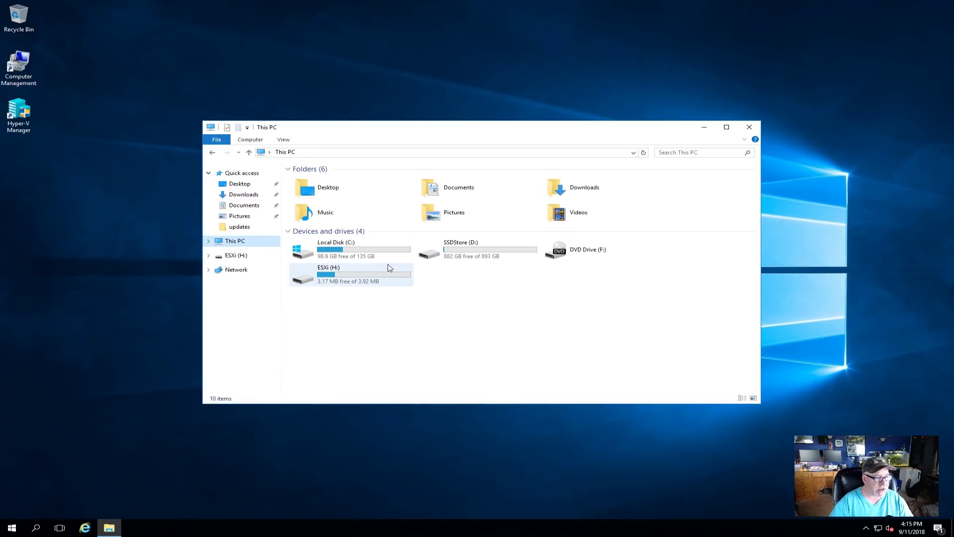
{"action": "double_click", "coordinate": [454, 244]}
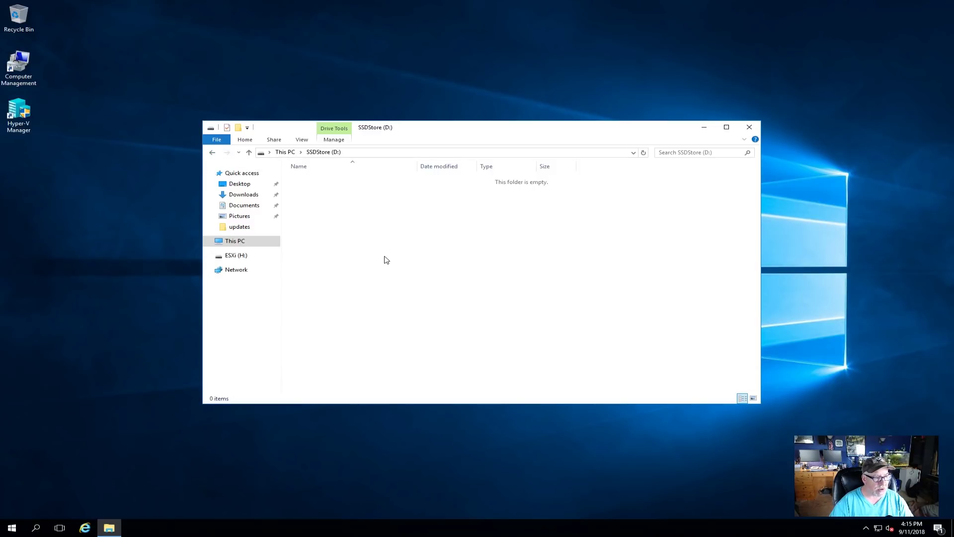
- Create a new folder named hyperv on D: and close File Explorer
{"action": "right_click", "coordinate": [342, 252]}
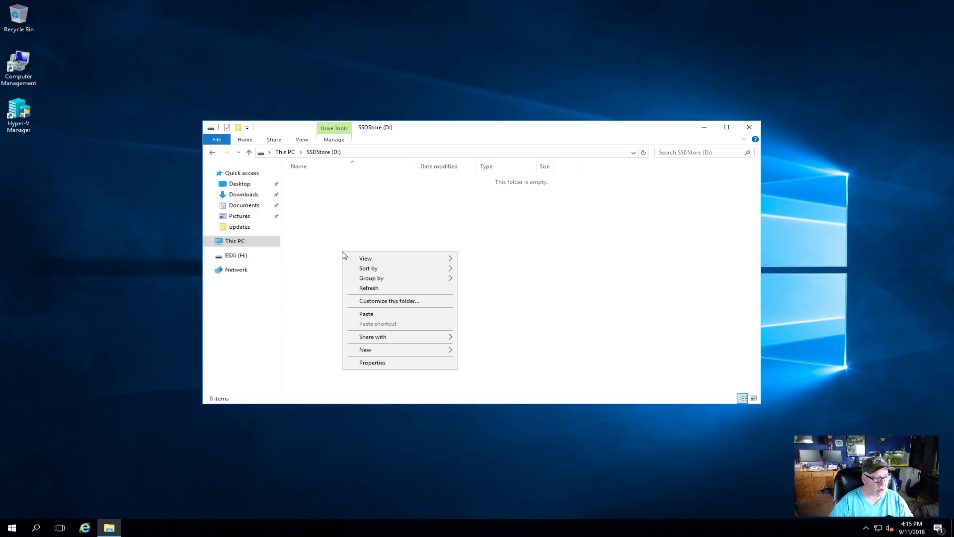
{"action": "mouse_move", "coordinate": [405, 349]}
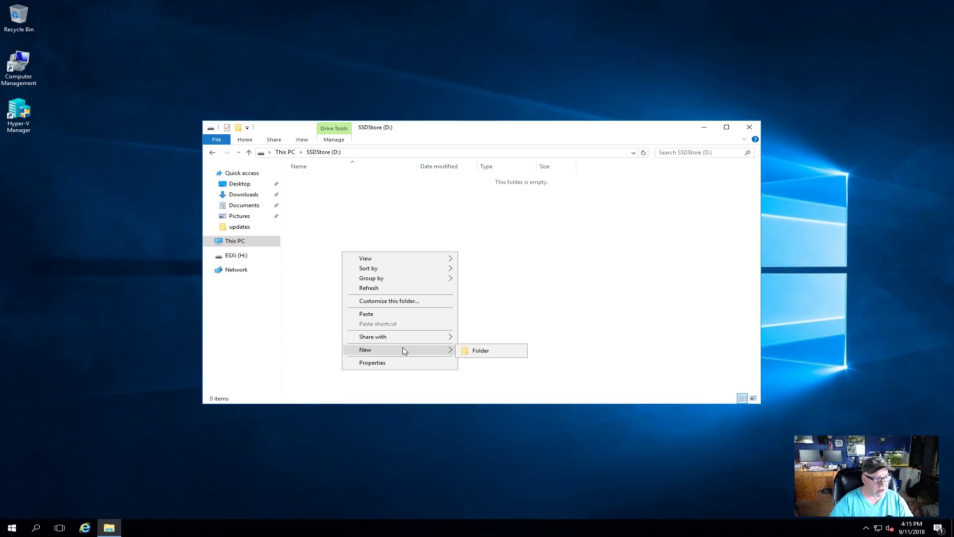
{"action": "left_click", "coordinate": [474, 349]}
{"action": "type", "text": "hyperv"}
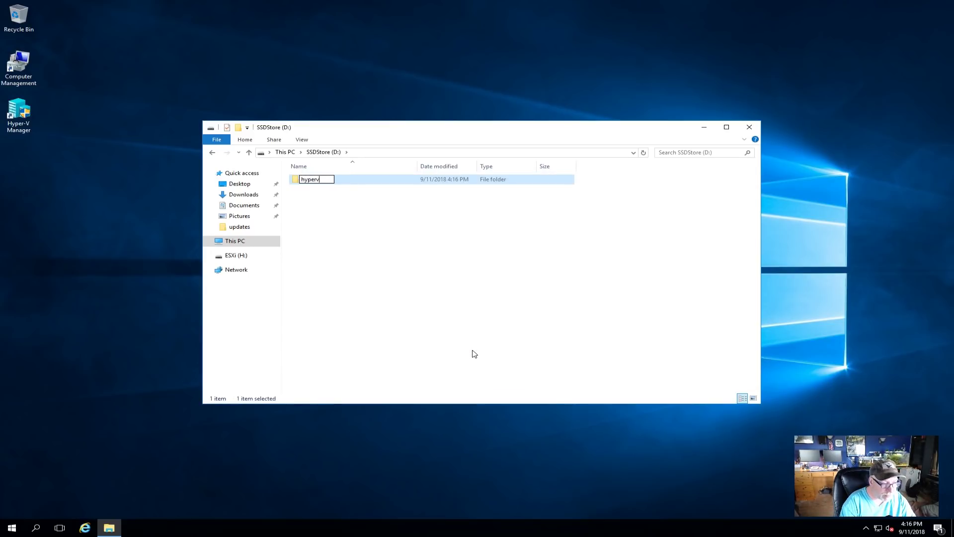
{"action": "key", "text": "Return"}
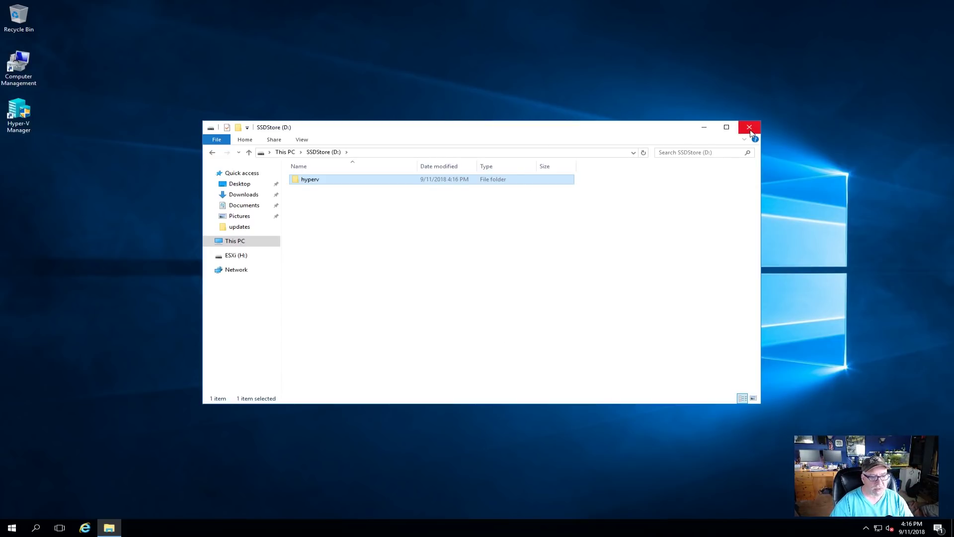
{"action": "left_click", "coordinate": [750, 128]}
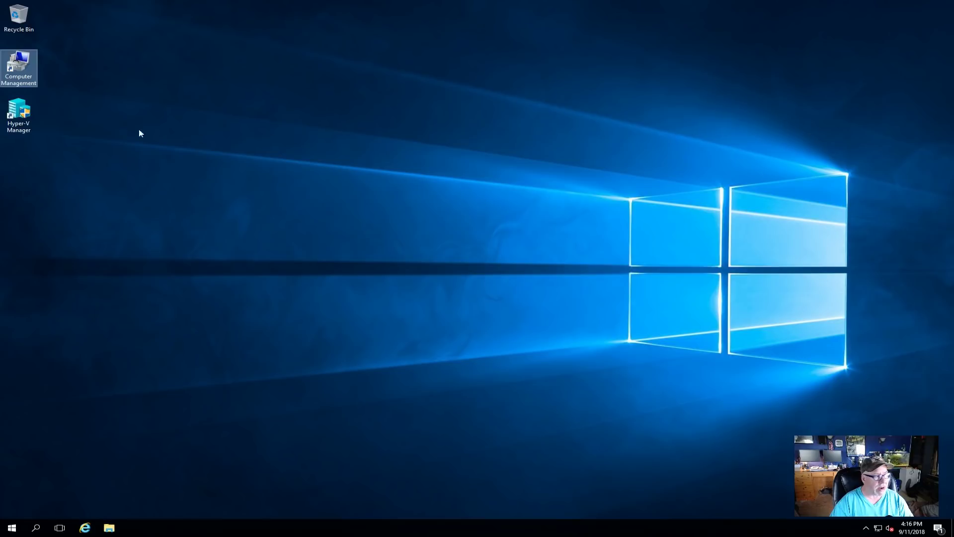
- In Hyper-V Manager's Virtual Switch Manager, rename the QLogic external switch to GB-1virt
{"action": "double_click", "coordinate": [22, 118]}
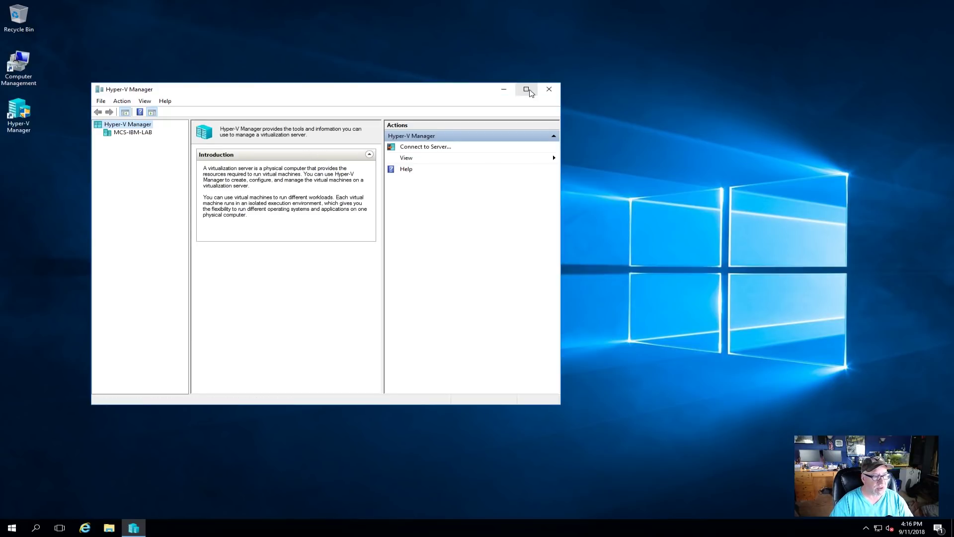
{"action": "left_click", "coordinate": [526, 89]}
{"action": "left_click", "coordinate": [32, 48]}
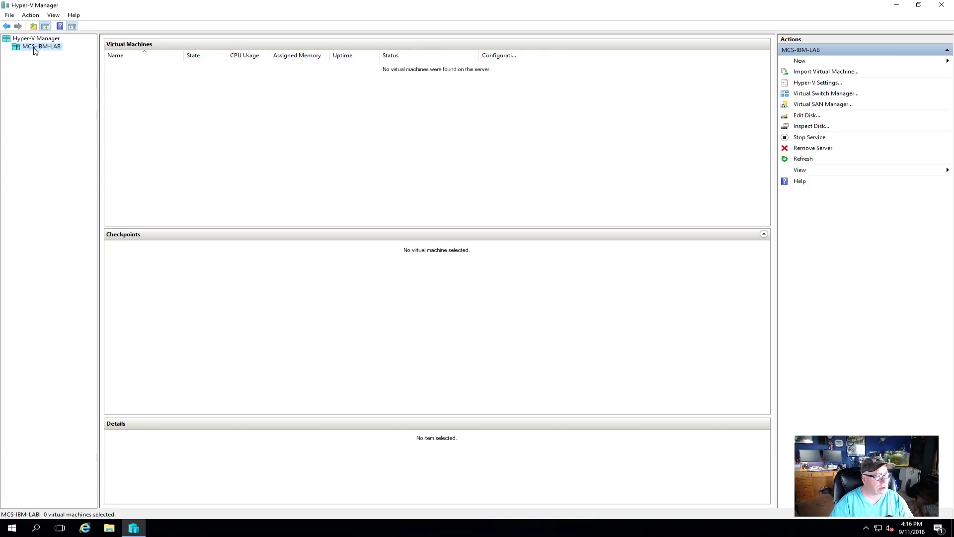
{"action": "left_click", "coordinate": [819, 94]}
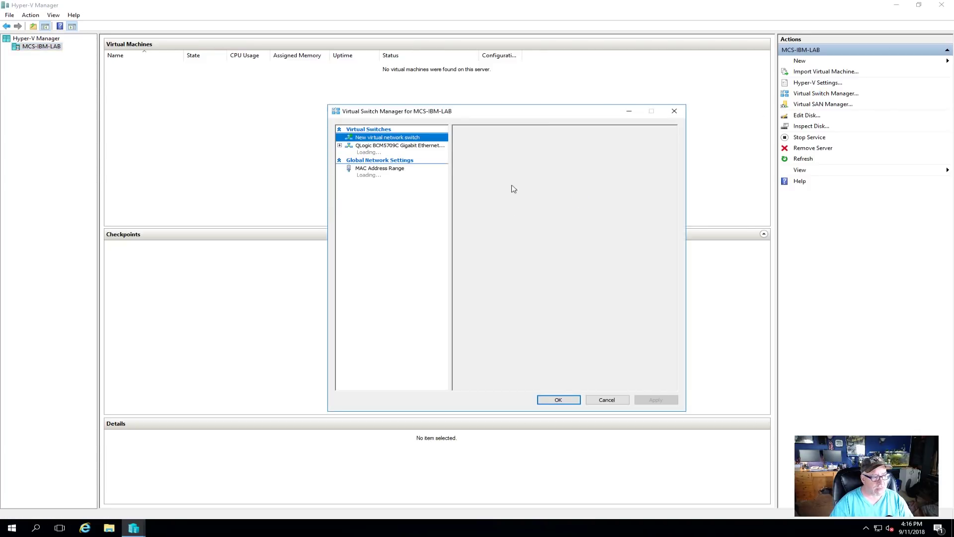
{"action": "left_click", "coordinate": [364, 148]}
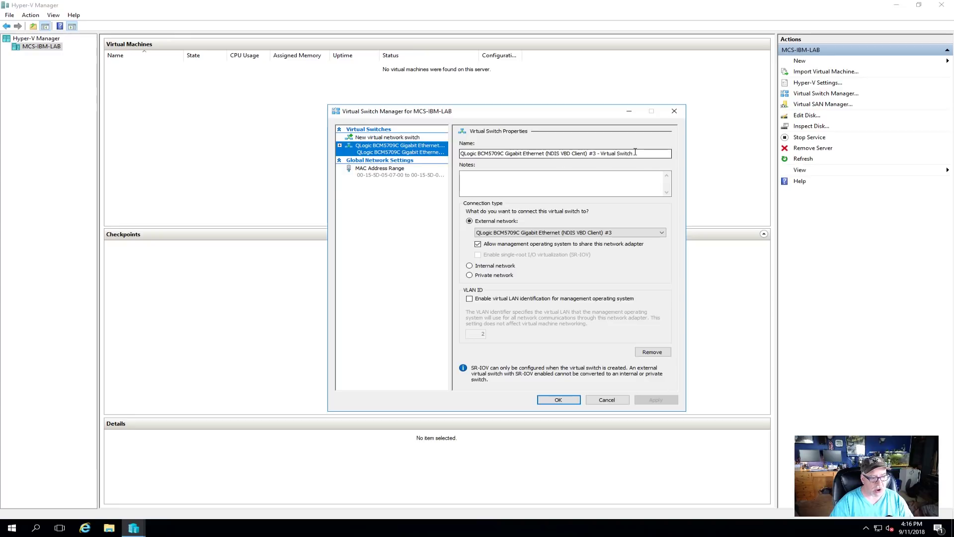
{"action": "left_click_drag", "start_coordinate": [637, 154], "coordinate": [437, 154]}
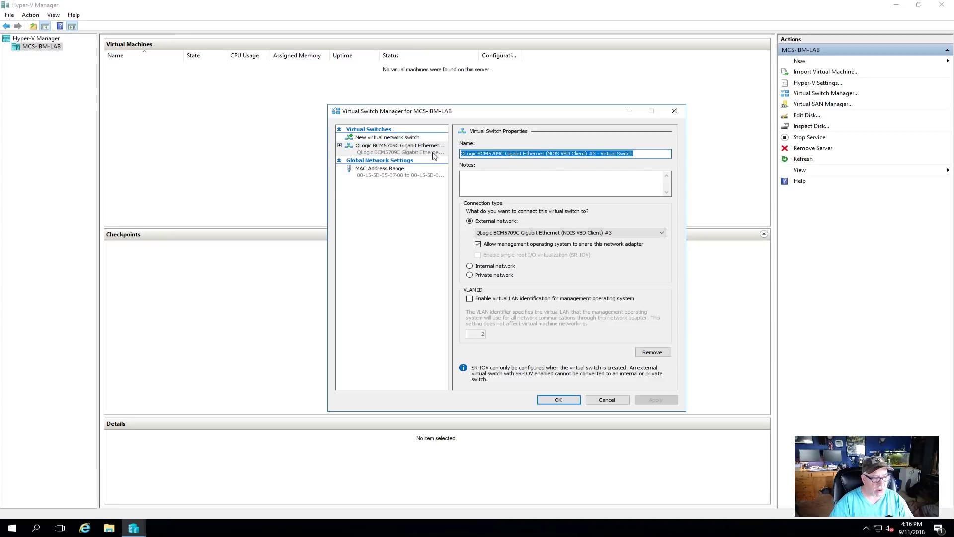
{"action": "type", "text": "GB-1"}
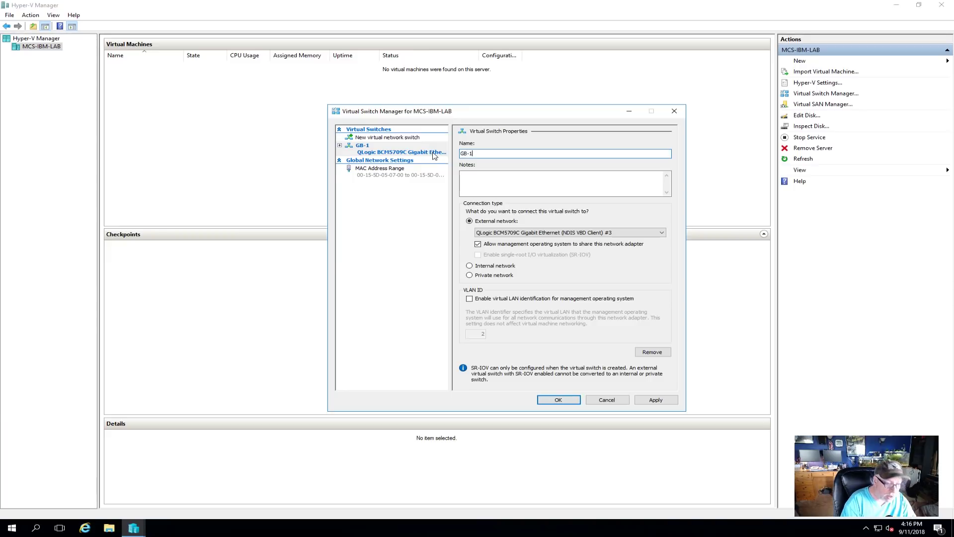
{"action": "type", "text": "virt"}
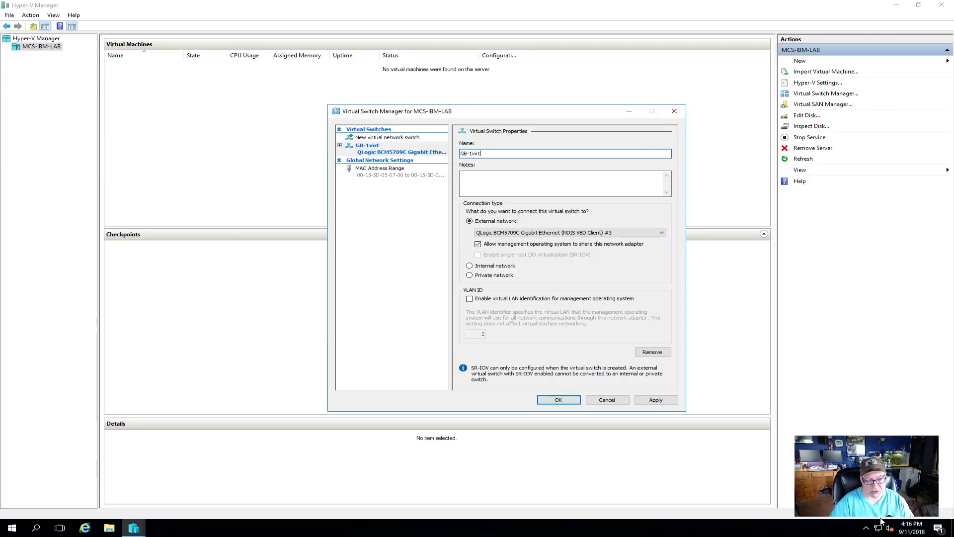
{"action": "right_click", "coordinate": [878, 528]}
{"action": "left_click", "coordinate": [879, 521]}
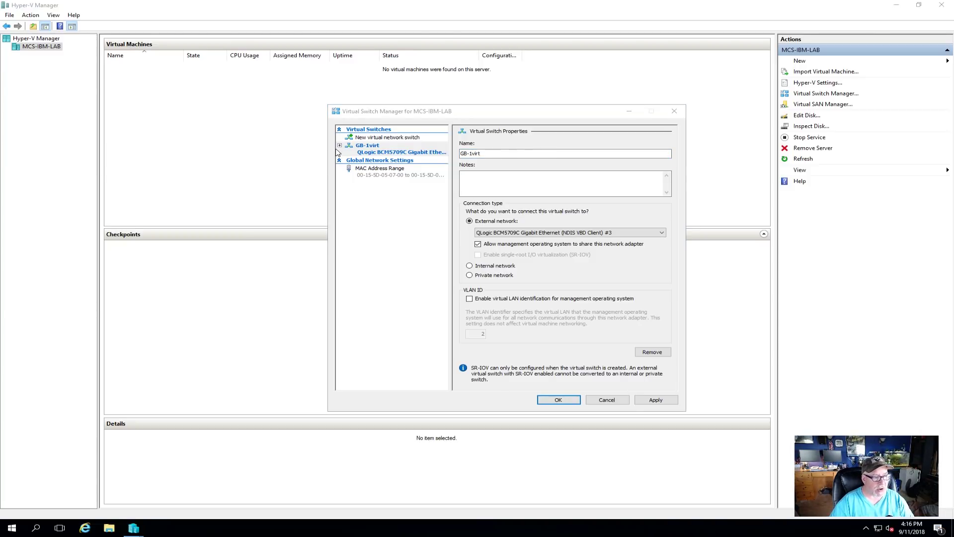
- Review the host's network adapters in Network Connections, then close it
{"action": "left_click", "coordinate": [254, 176]}
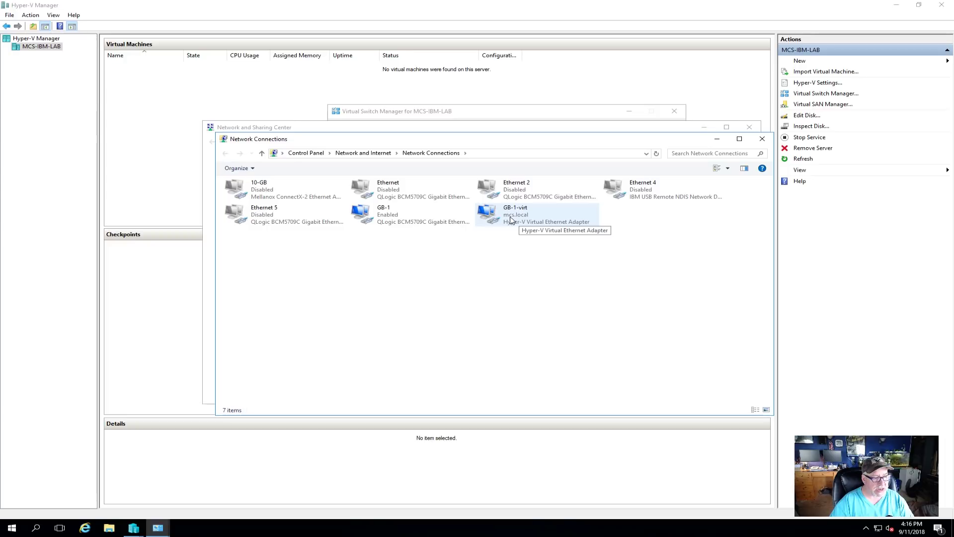
{"action": "left_click", "coordinate": [761, 139]}
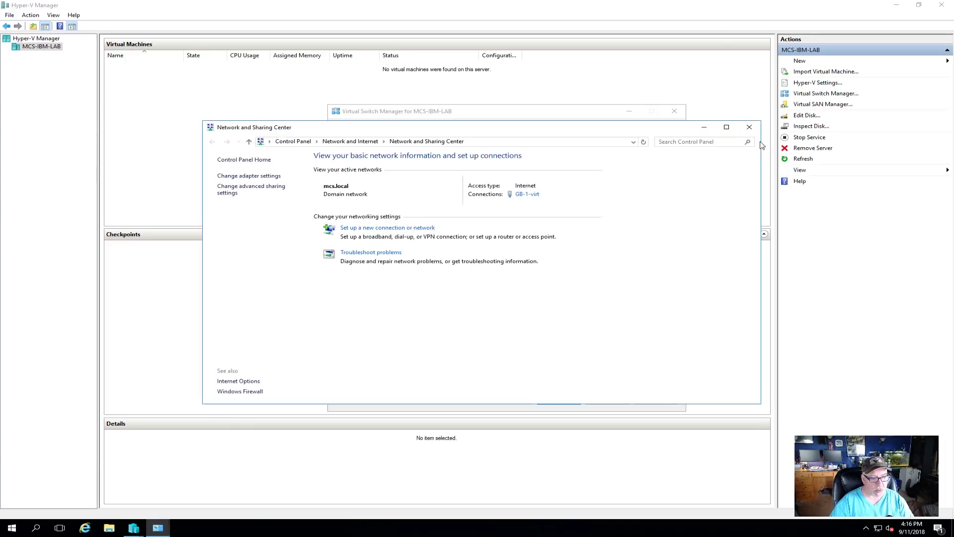
{"action": "left_click", "coordinate": [749, 127]}
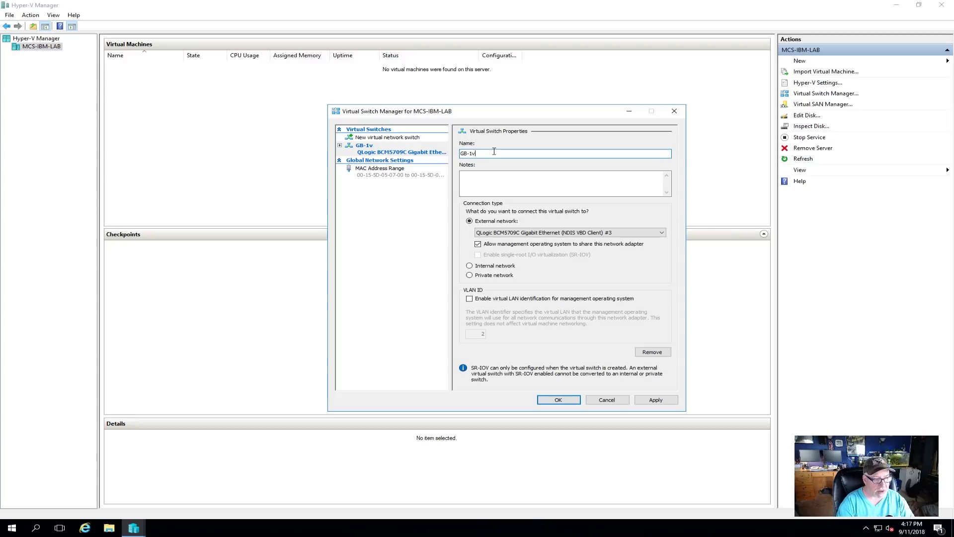
- Correct the switch name to GB-1-virt, apply it, and close Virtual Switch Manager
{"action": "key", "text": "BackSpace"}
{"action": "type", "text": "-"}
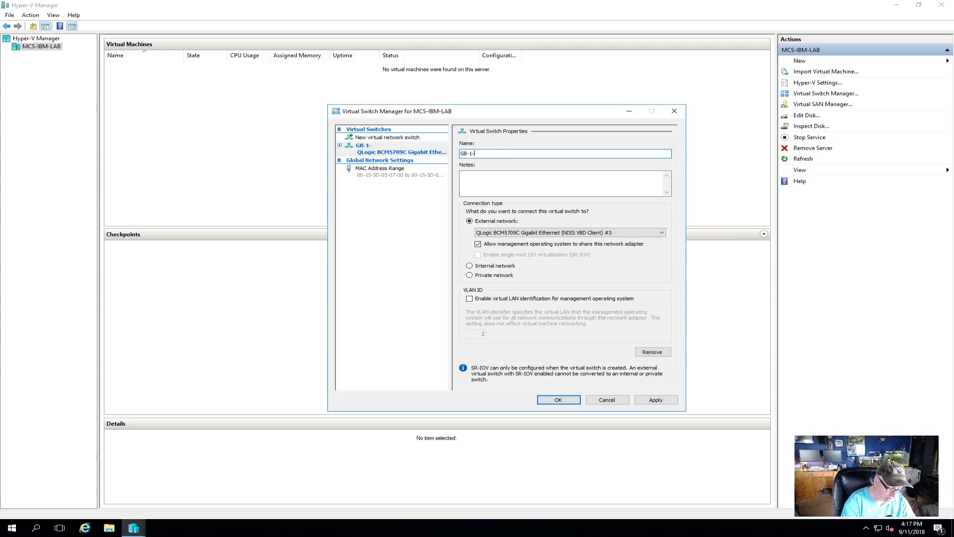
{"action": "type", "text": "virt"}
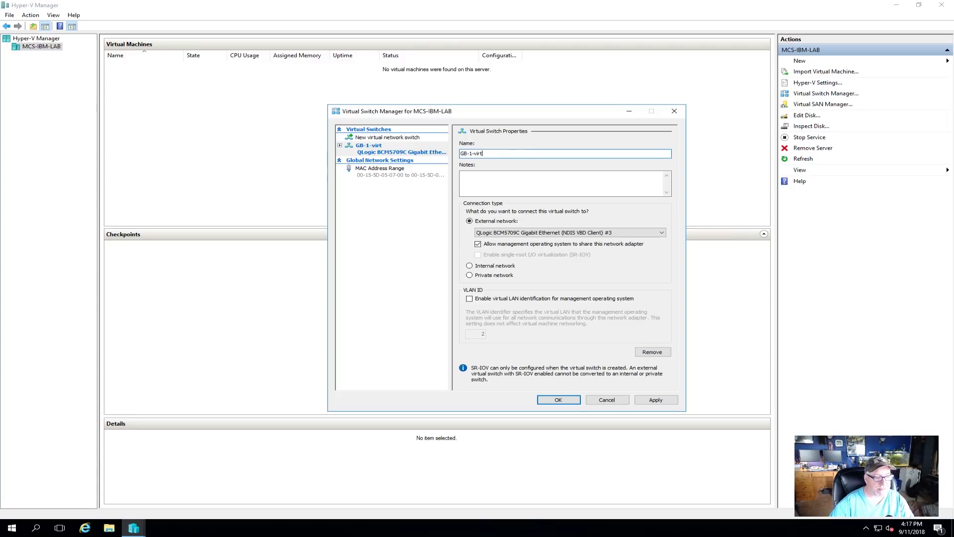
{"action": "left_click", "coordinate": [664, 400]}
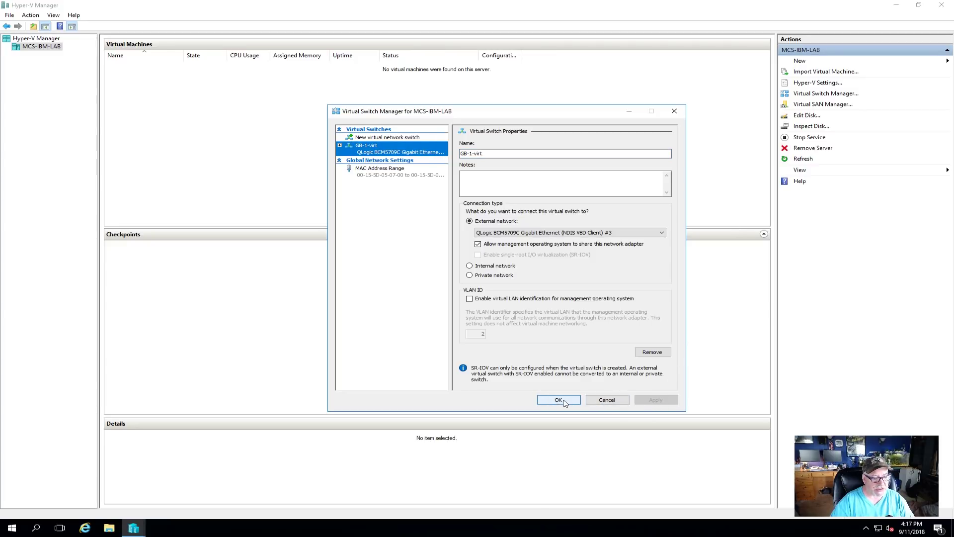
{"action": "left_click", "coordinate": [559, 400]}
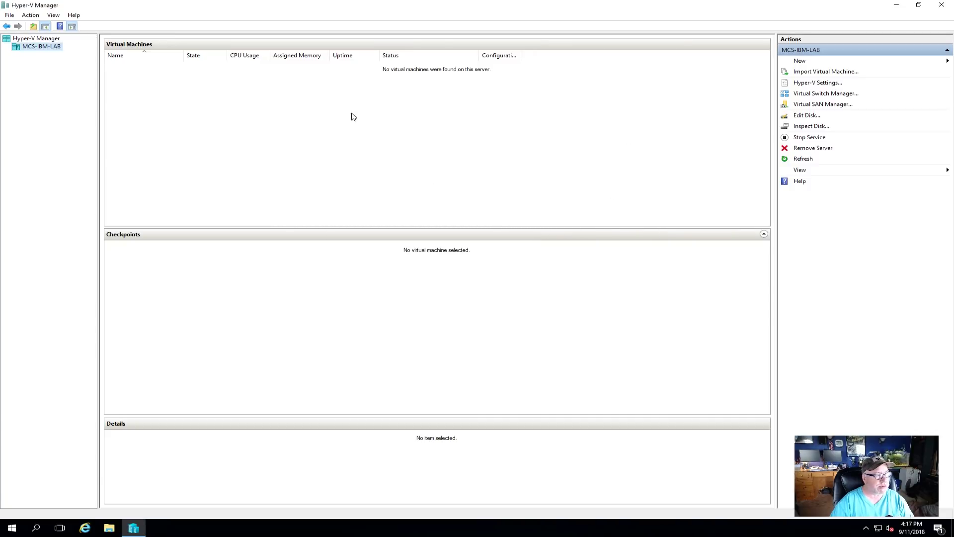
- Open Hyper-V Settings for MCS-IBM-LAB and create a new subfolder inside D:\hyperv
{"action": "right_click", "coordinate": [36, 51]}
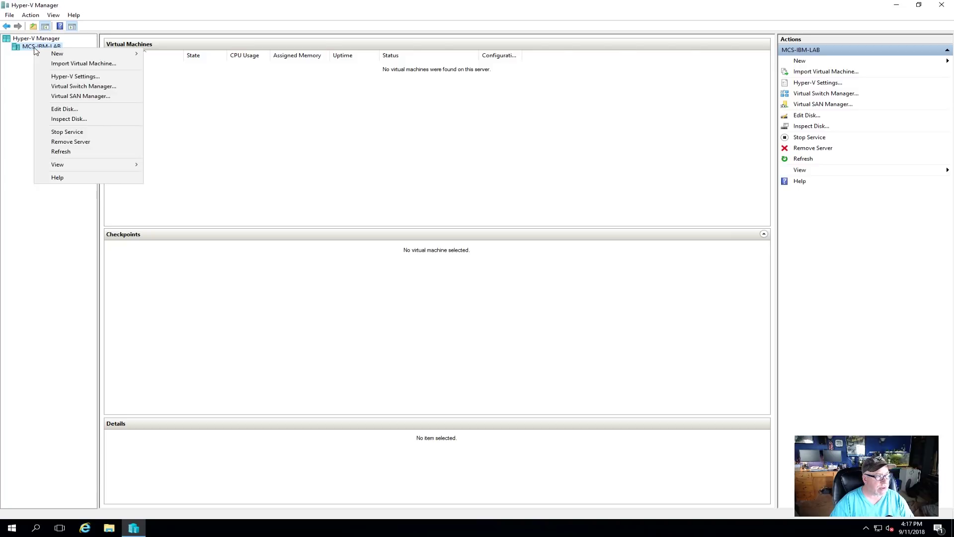
{"action": "left_click", "coordinate": [60, 77]}
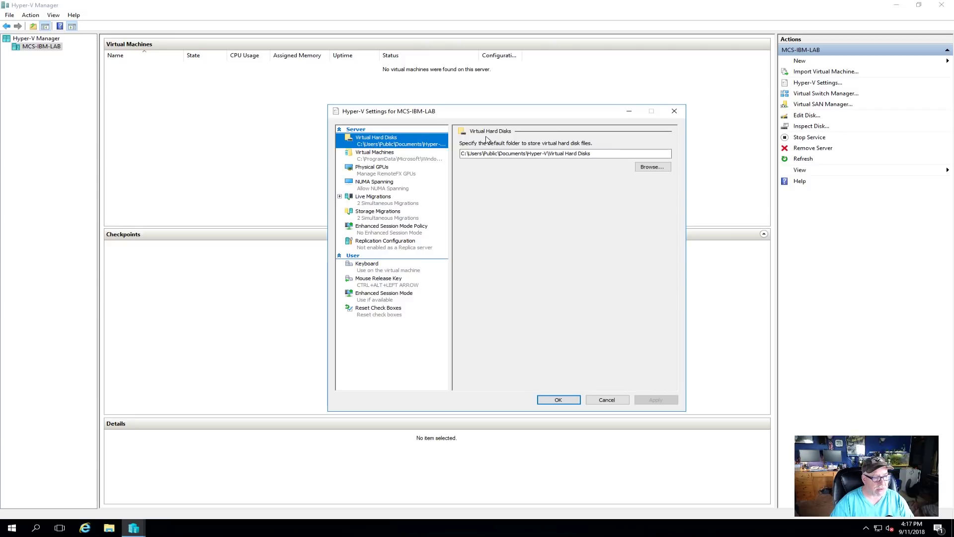
{"action": "left_click", "coordinate": [651, 168]}
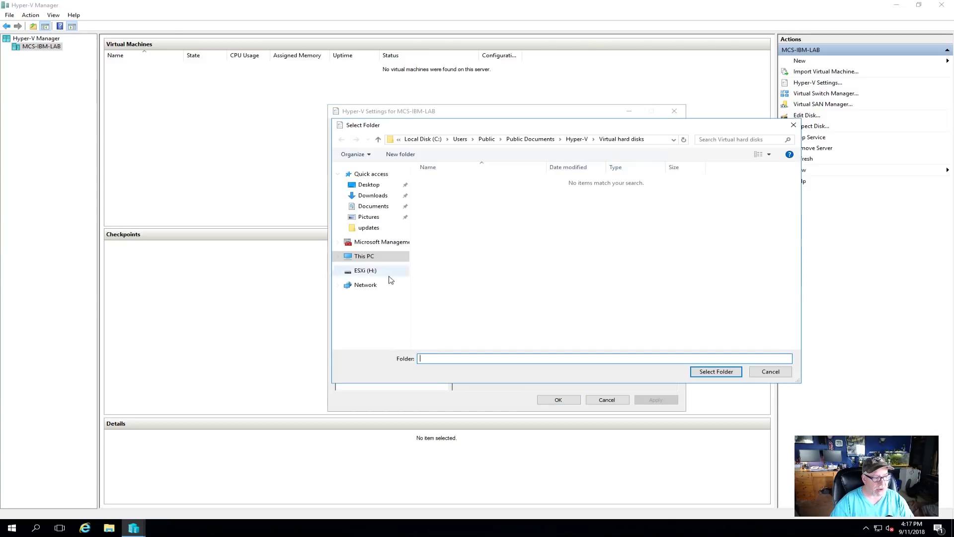
{"action": "left_click", "coordinate": [364, 256]}
{"action": "left_click", "coordinate": [617, 249]}
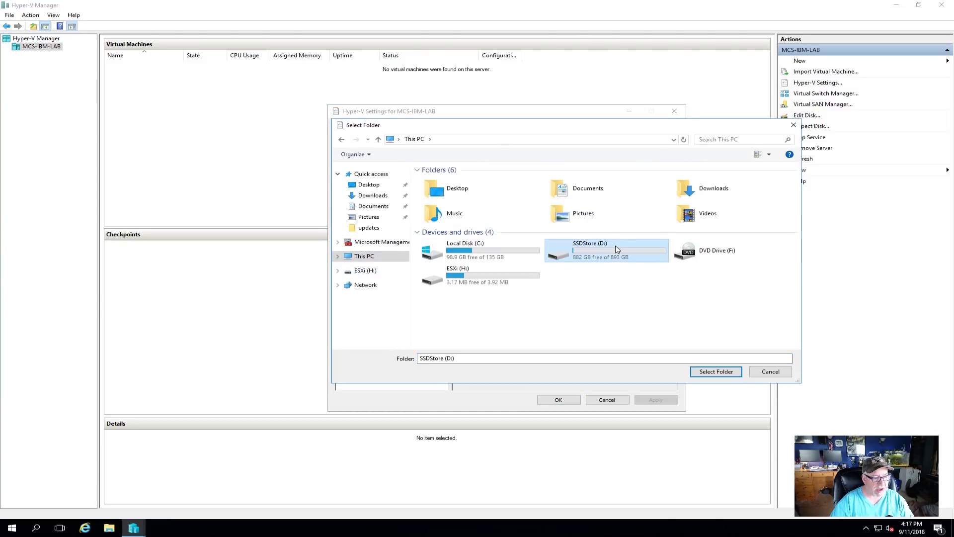
{"action": "double_click", "coordinate": [616, 248]}
{"action": "double_click", "coordinate": [447, 191]}
{"action": "left_click", "coordinate": [473, 360]}
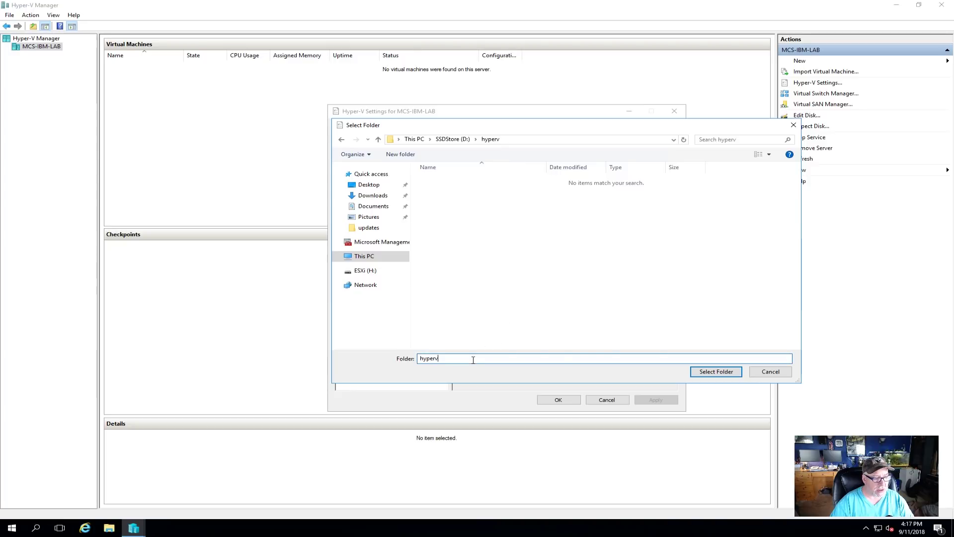
{"action": "left_click", "coordinate": [400, 154]}
{"action": "type", "text": "virtual hard disk"}
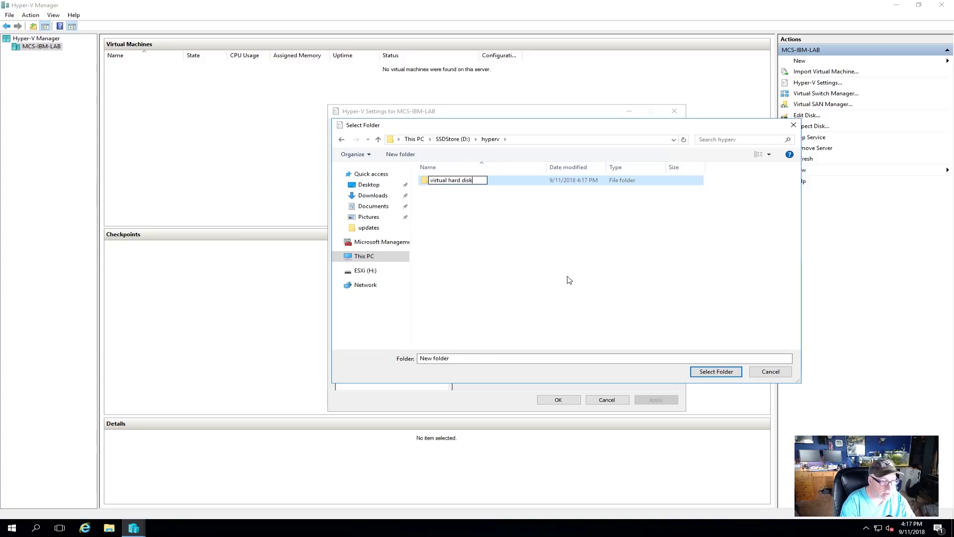
{"action": "key", "text": "BackSpace"}
{"action": "key", "text": "BackSpace"}
{"action": "key", "text": "BackSpace"}
{"action": "key", "text": "BackSpace"}
{"action": "key", "text": "BackSpace"}
{"action": "key", "text": "BackSpace"}
{"action": "key", "text": "BackSpace"}
{"action": "key", "text": "BackSpace"}
{"action": "key", "text": "BackSpace"}
{"action": "key", "text": "BackSpace"}
{"action": "key", "text": "BackSpace"}
{"action": "key", "text": "BackSpace"}
{"action": "key", "text": "BackSpace"}
{"action": "key", "text": "BackSpace"}
{"action": "key", "text": "BackSpace"}
{"action": "key", "text": "BackSpace"}
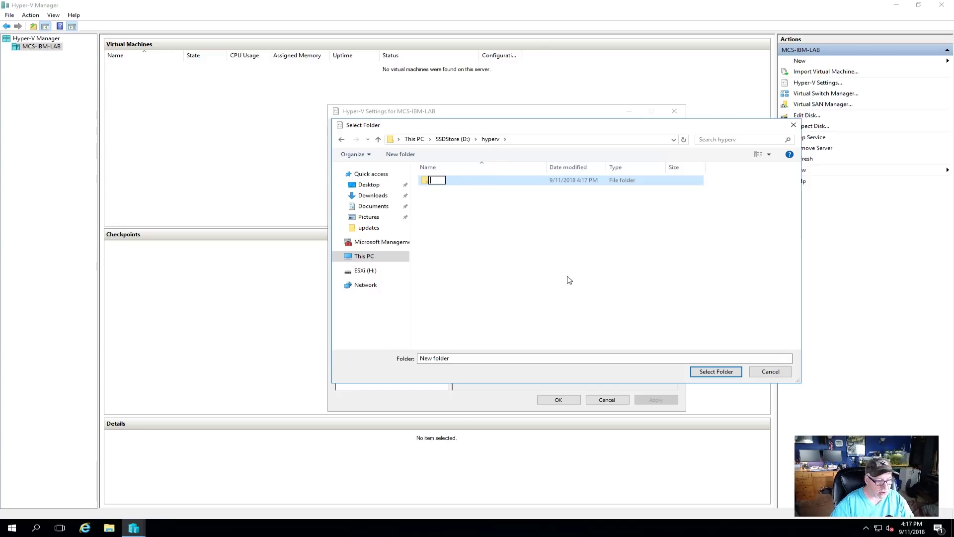
{"action": "left_click", "coordinate": [779, 371]}
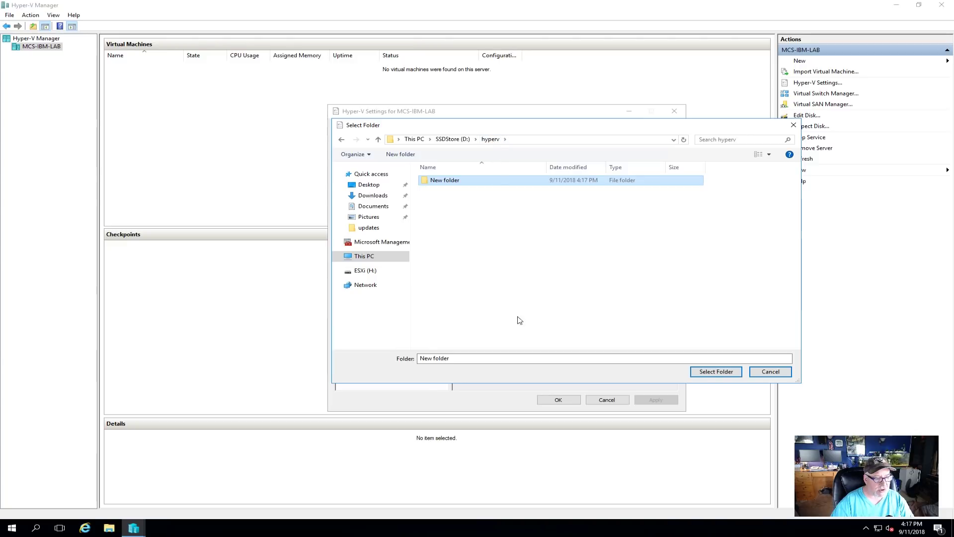
{"action": "left_click", "coordinate": [714, 373]}
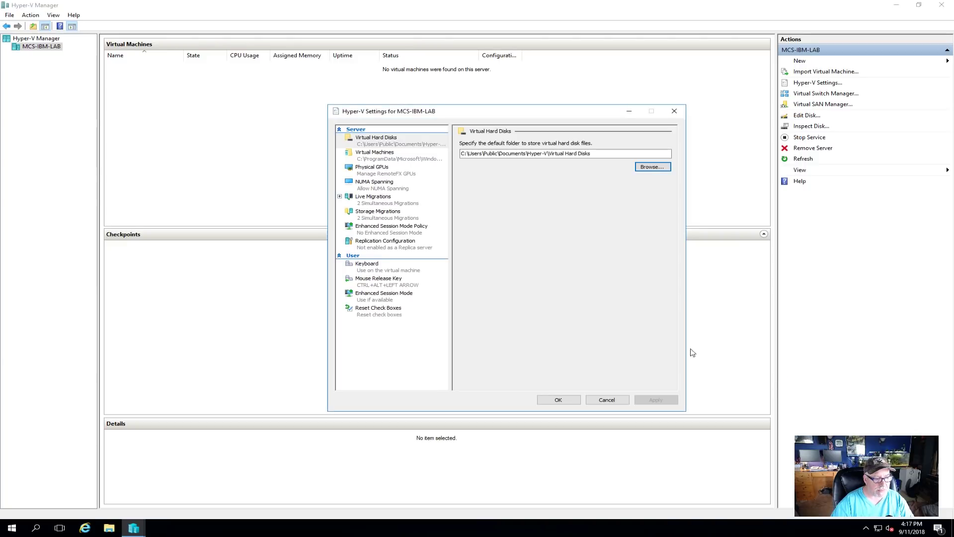
- Point the virtual hard disk folder at D:\hyperv on SSDStore (D:)
{"action": "left_click", "coordinate": [646, 166]}
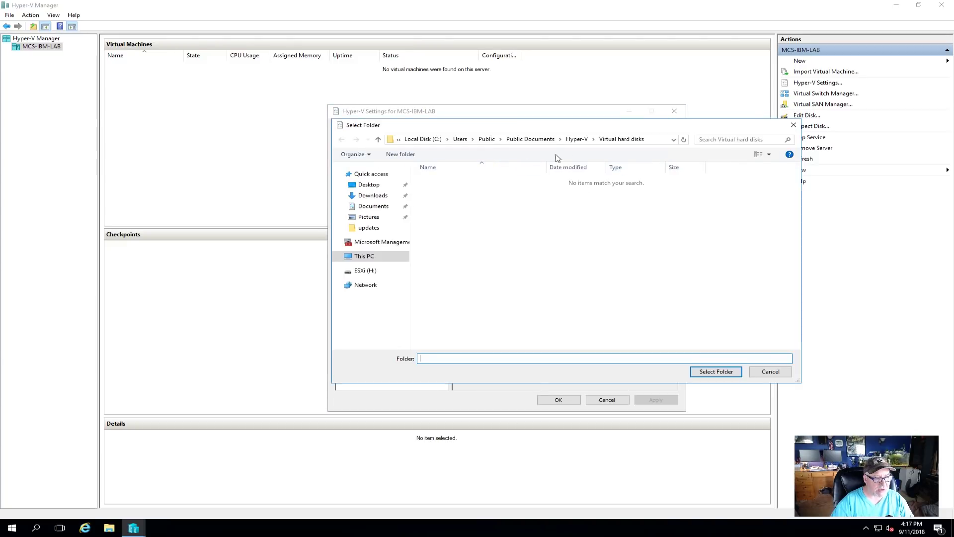
{"action": "left_click", "coordinate": [364, 255]}
{"action": "double_click", "coordinate": [599, 249]}
{"action": "double_click", "coordinate": [452, 182]}
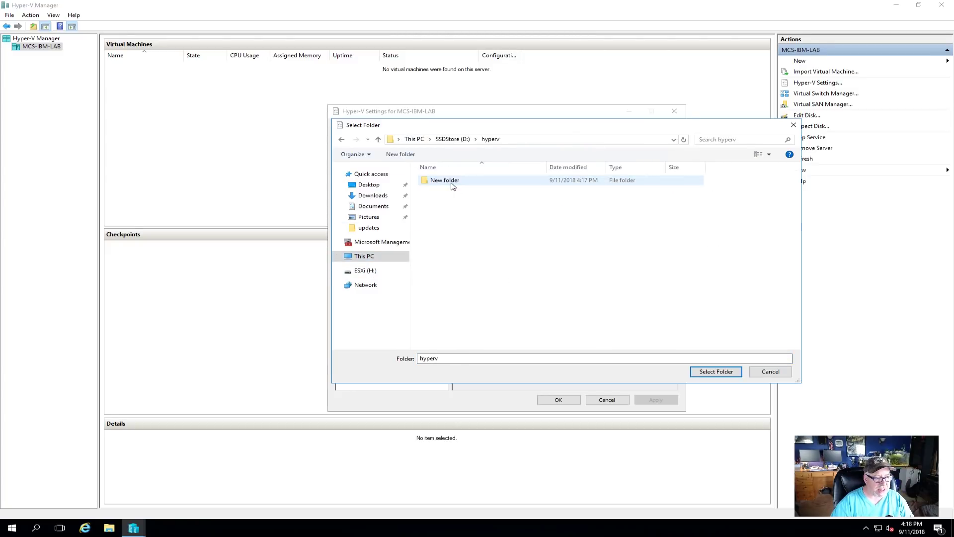
{"action": "left_click", "coordinate": [719, 372]}
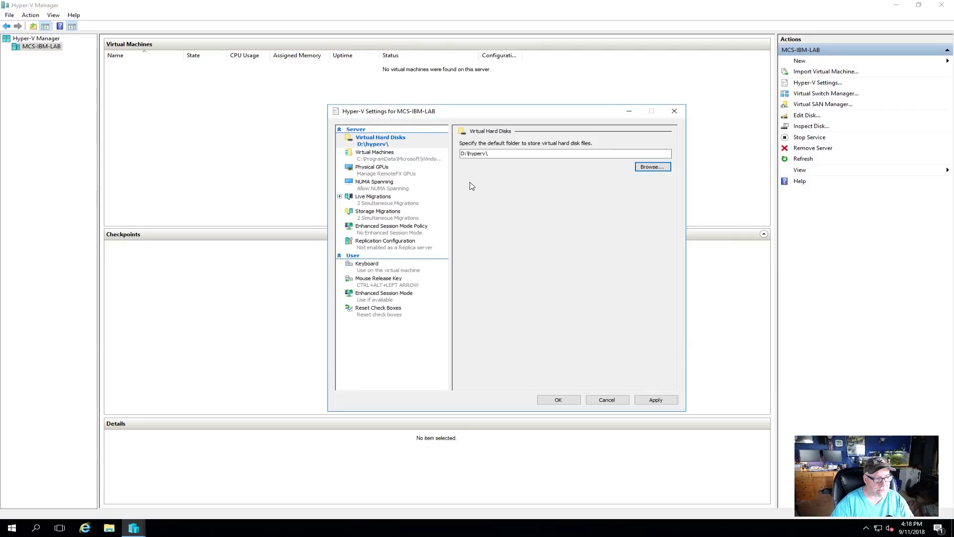
- Rename the new folder to vhd and make D:\hyperv\vhd\ the virtual hard disk folder
{"action": "left_click", "coordinate": [643, 166]}
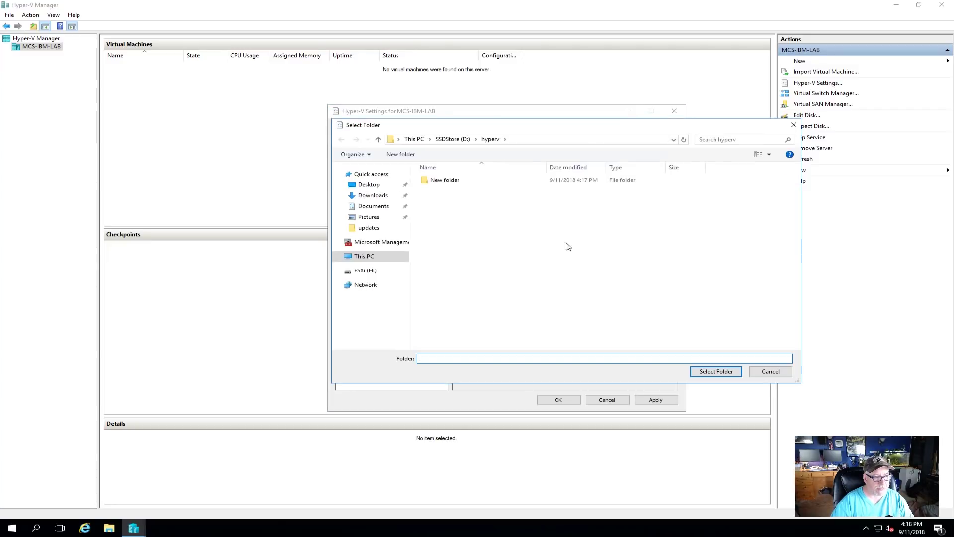
{"action": "left_click", "coordinate": [448, 184]}
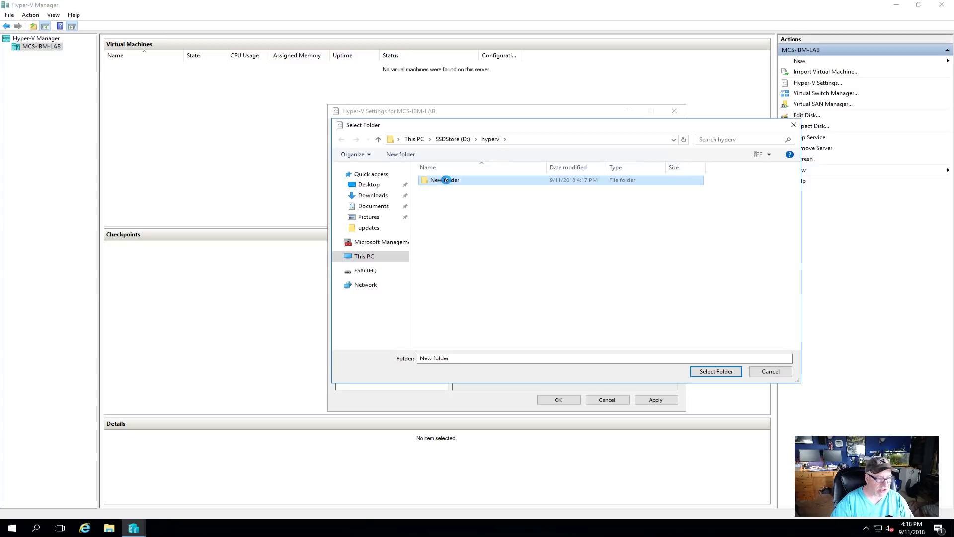
{"action": "right_click", "coordinate": [446, 180]}
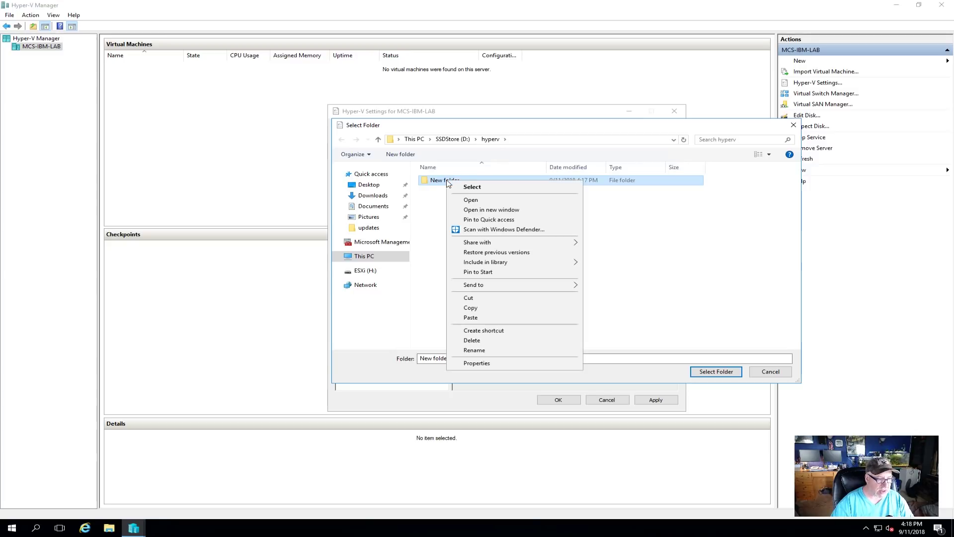
{"action": "left_click", "coordinate": [475, 350]}
{"action": "type", "text": "vhd"}
{"action": "key", "text": "Return"}
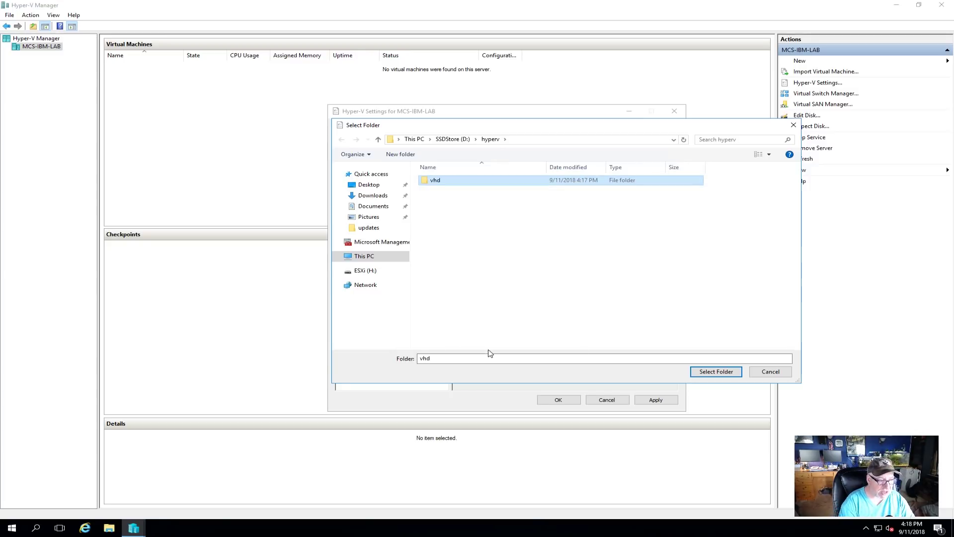
{"action": "double_click", "coordinate": [435, 182]}
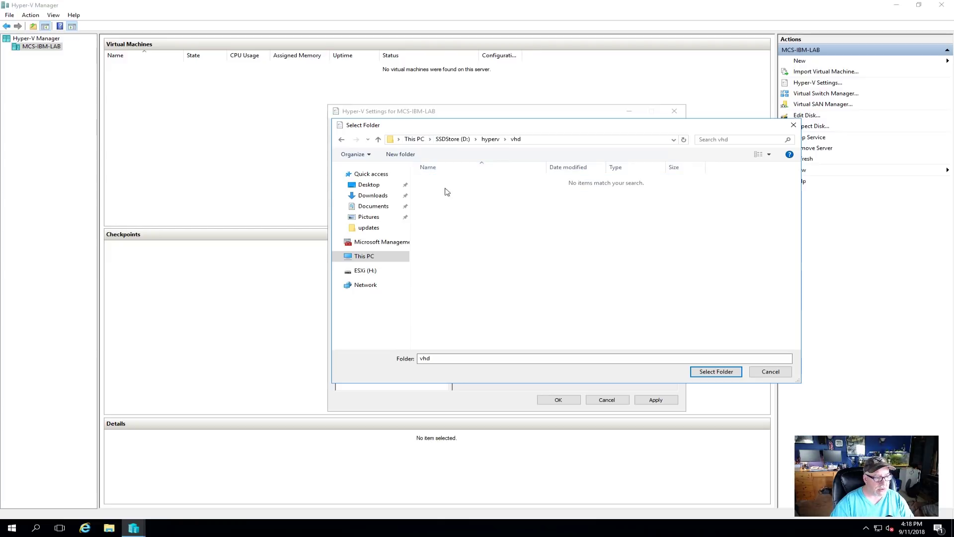
{"action": "left_click", "coordinate": [716, 371]}
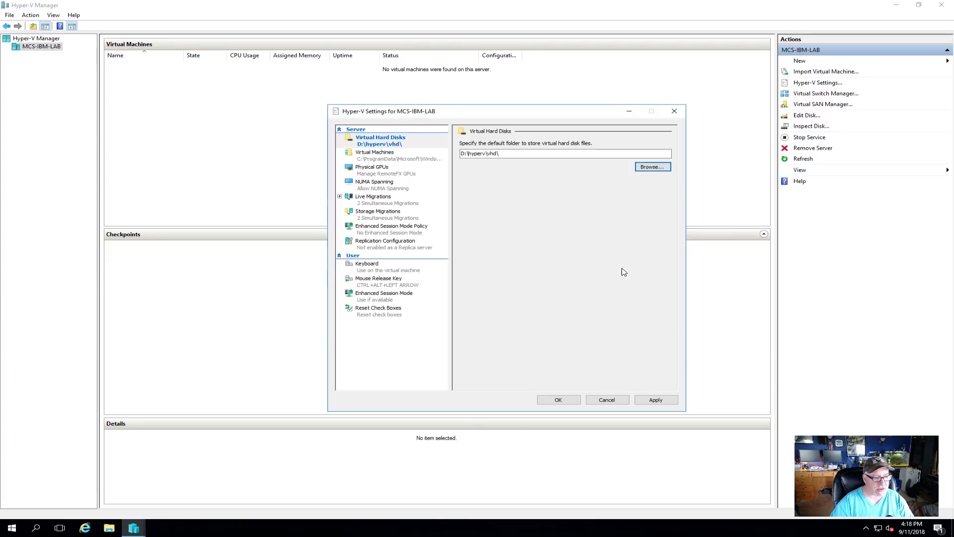
- Set the default virtual machine folder to D:\hyperv\, then apply and close the settings
{"action": "left_click", "coordinate": [378, 160]}
{"action": "left_click", "coordinate": [651, 167]}
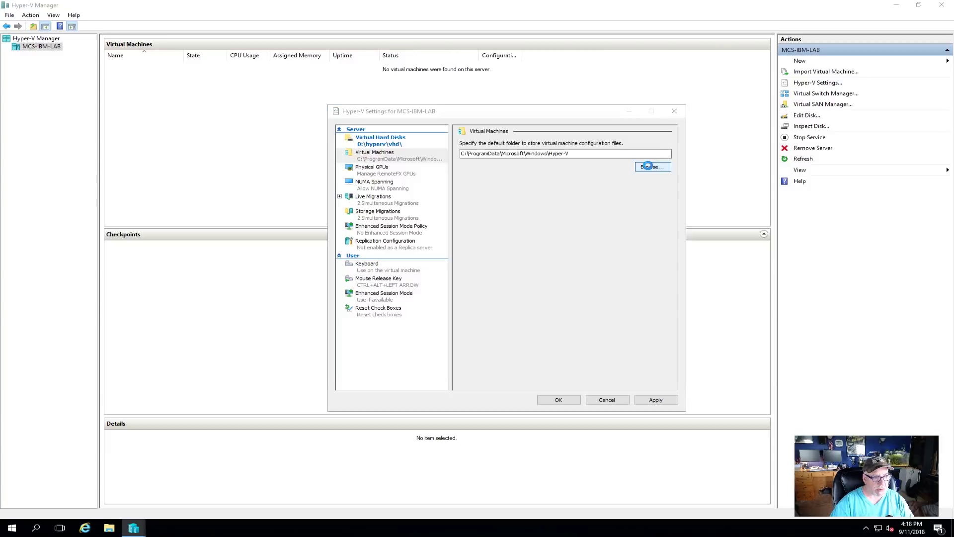
{"action": "left_click", "coordinate": [364, 256]}
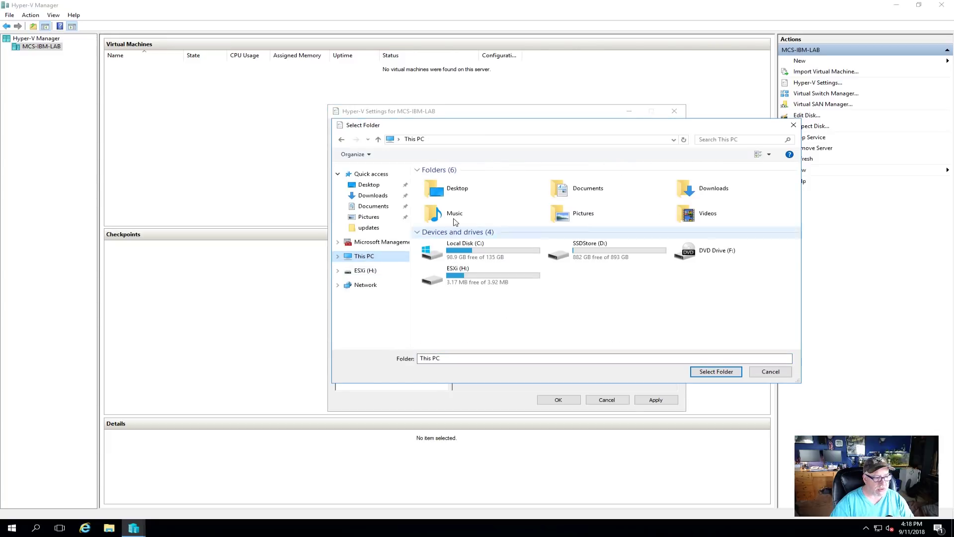
{"action": "double_click", "coordinate": [588, 253]}
{"action": "double_click", "coordinate": [438, 181]}
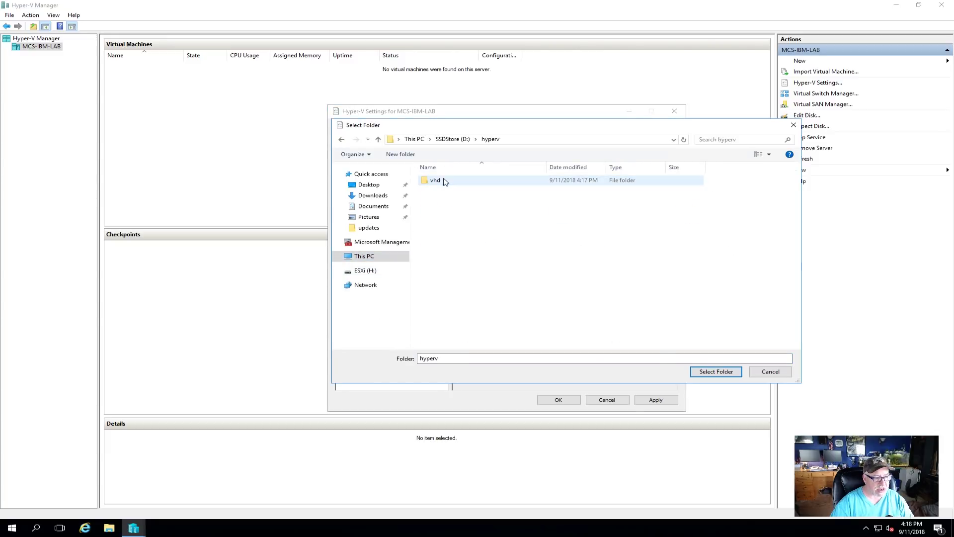
{"action": "left_click", "coordinate": [700, 373]}
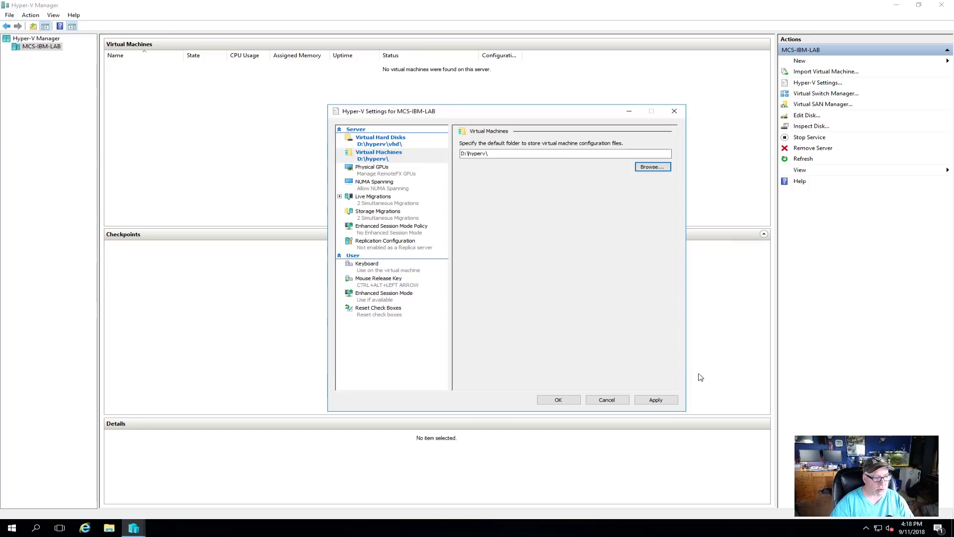
{"action": "left_click", "coordinate": [657, 401]}
{"action": "left_click", "coordinate": [571, 401]}
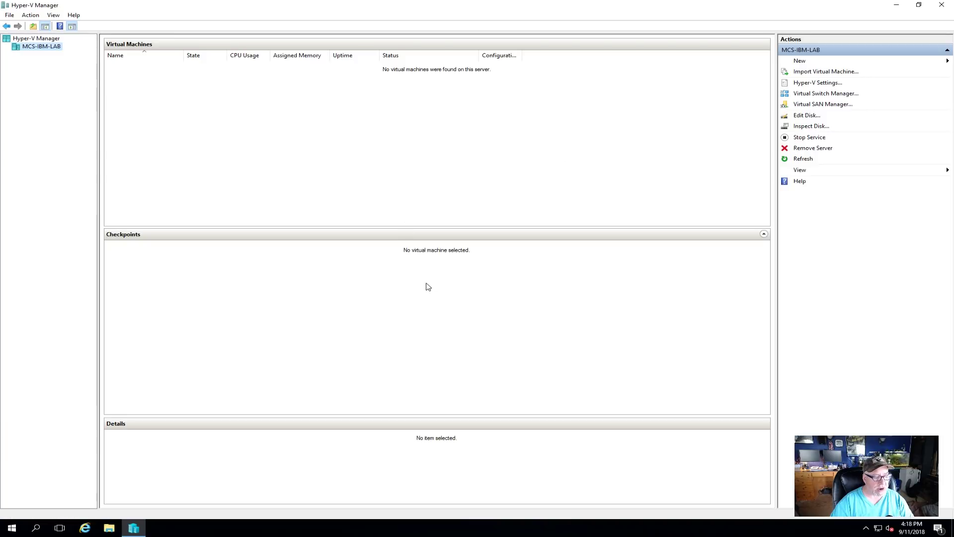
- Create a Generation 1 test VM named New Virtual Machine, accepting every wizard default
{"action": "left_click", "coordinate": [808, 60]}
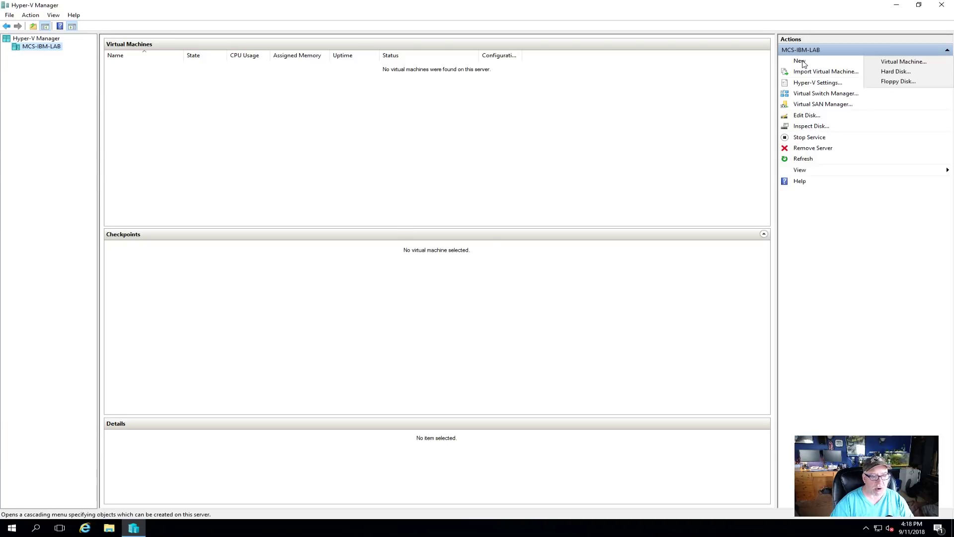
{"action": "left_click", "coordinate": [878, 61]}
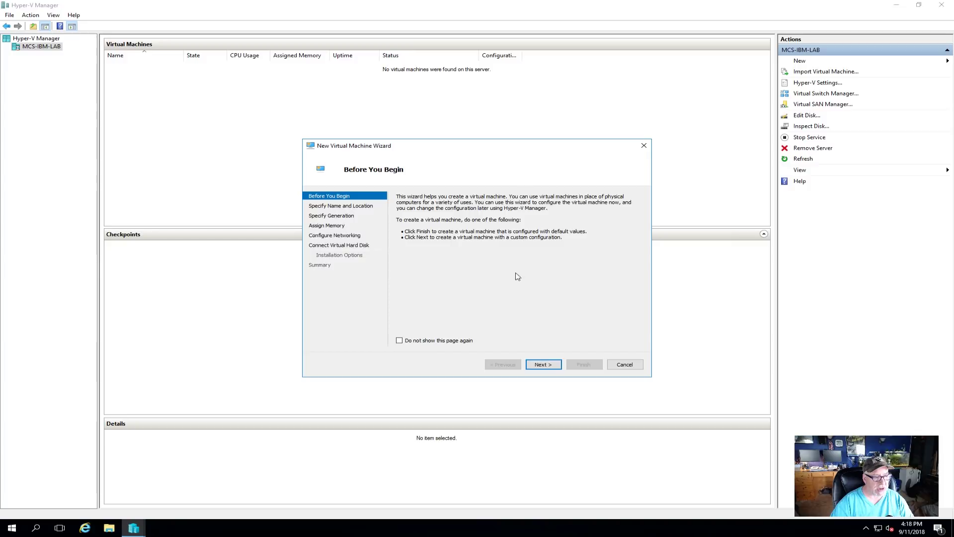
{"action": "left_click", "coordinate": [543, 366]}
{"action": "left_click", "coordinate": [543, 365]}
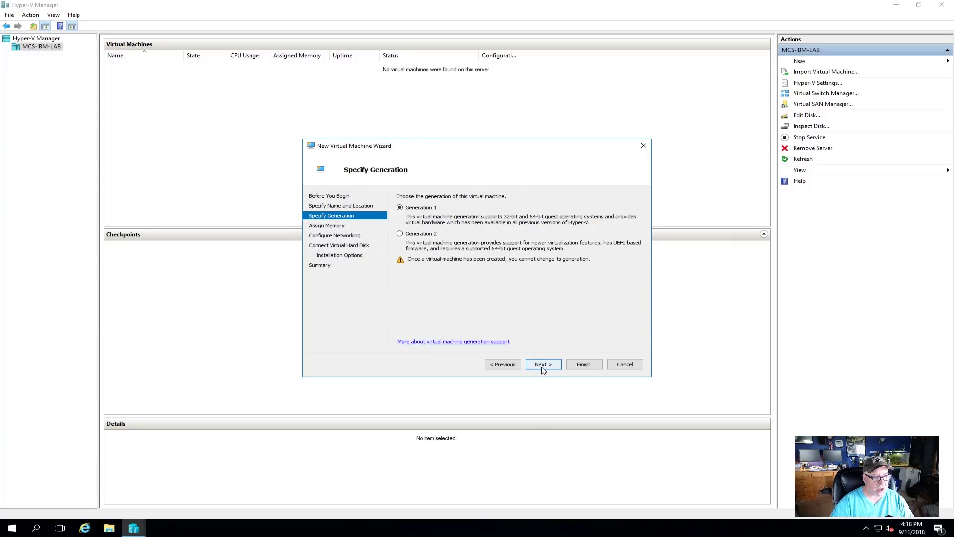
{"action": "left_click", "coordinate": [542, 365]}
{"action": "left_click", "coordinate": [542, 365]}
{"action": "left_click", "coordinate": [543, 365]}
{"action": "left_click", "coordinate": [550, 368]}
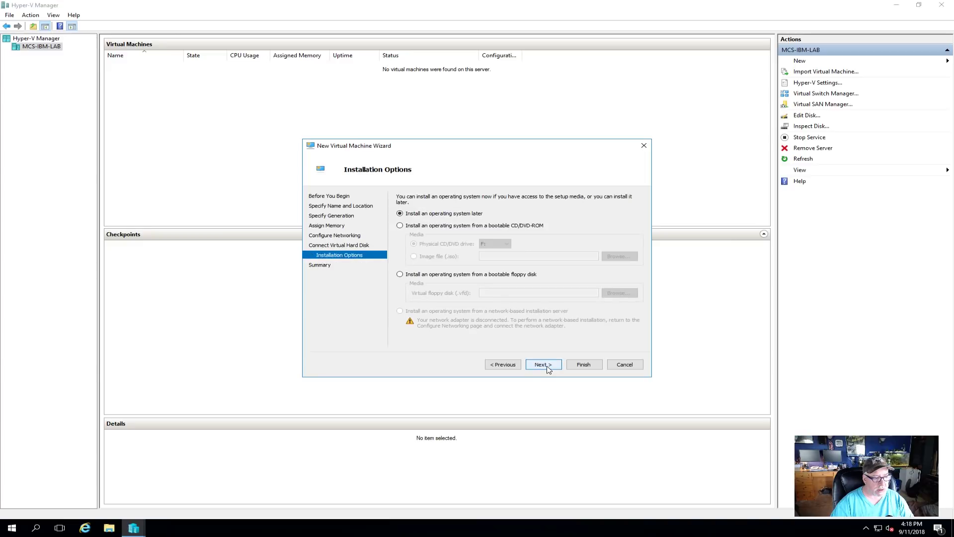
{"action": "left_click", "coordinate": [542, 365]}
{"action": "left_click", "coordinate": [581, 365]}
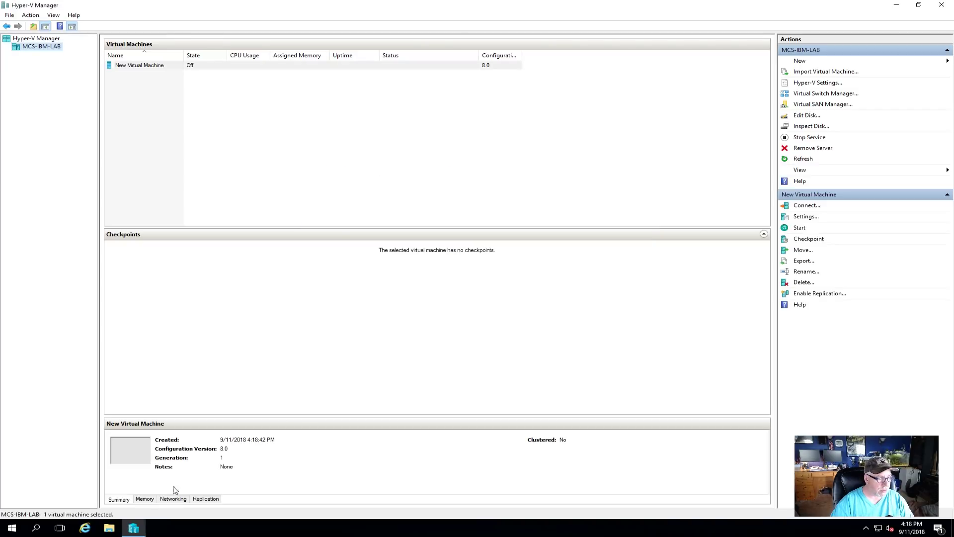
{"action": "left_click", "coordinate": [109, 529]}
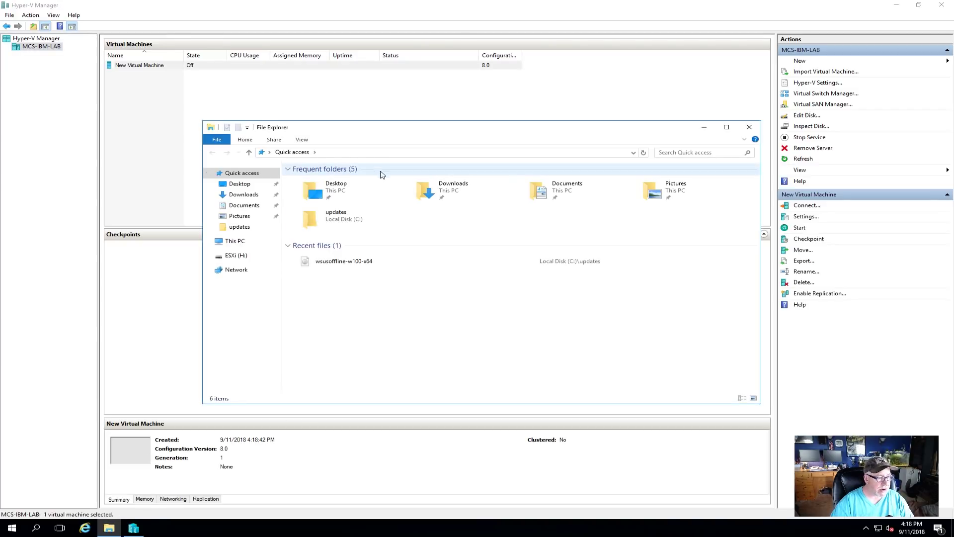
{"action": "left_click", "coordinate": [235, 241]}
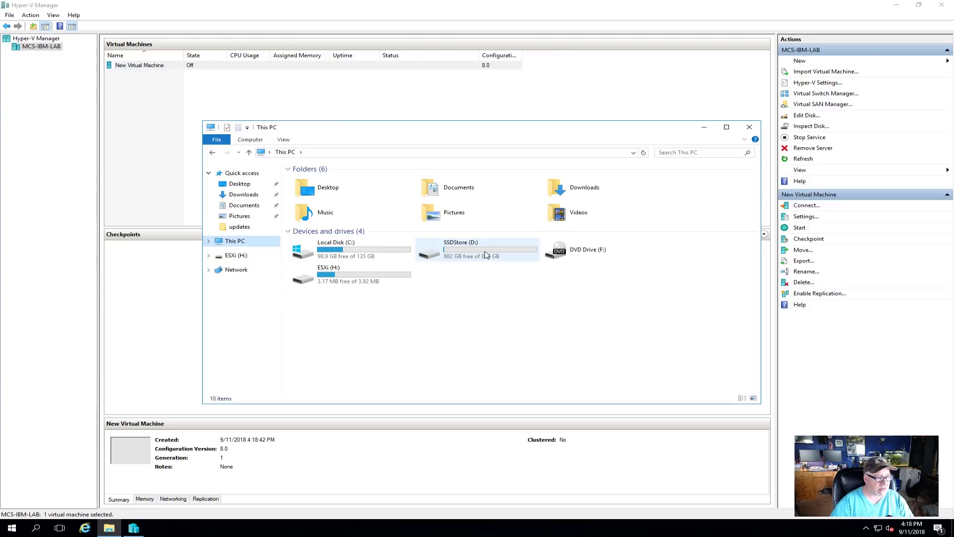
{"action": "double_click", "coordinate": [474, 253]}
{"action": "double_click", "coordinate": [328, 183]}
{"action": "double_click", "coordinate": [311, 180]}
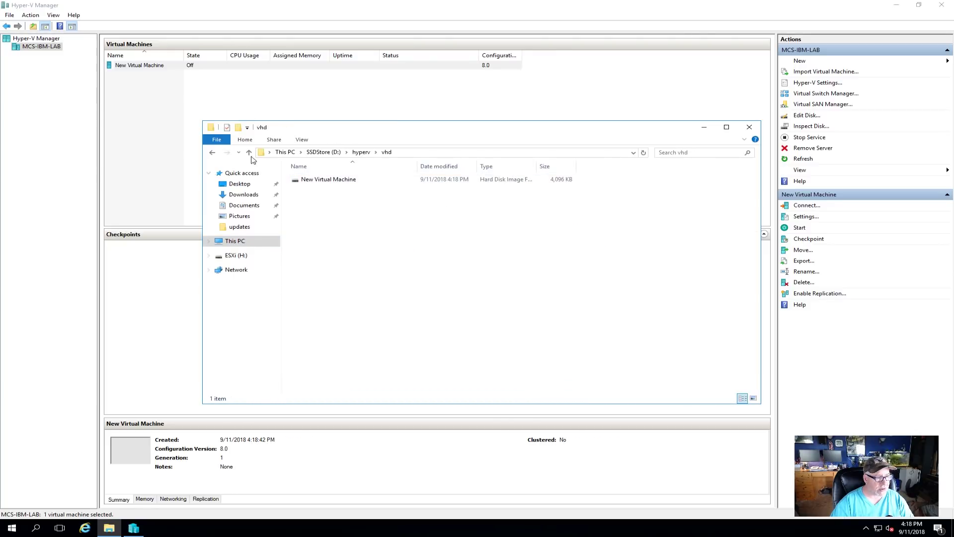
{"action": "left_click", "coordinate": [211, 153]}
{"action": "double_click", "coordinate": [320, 189]}
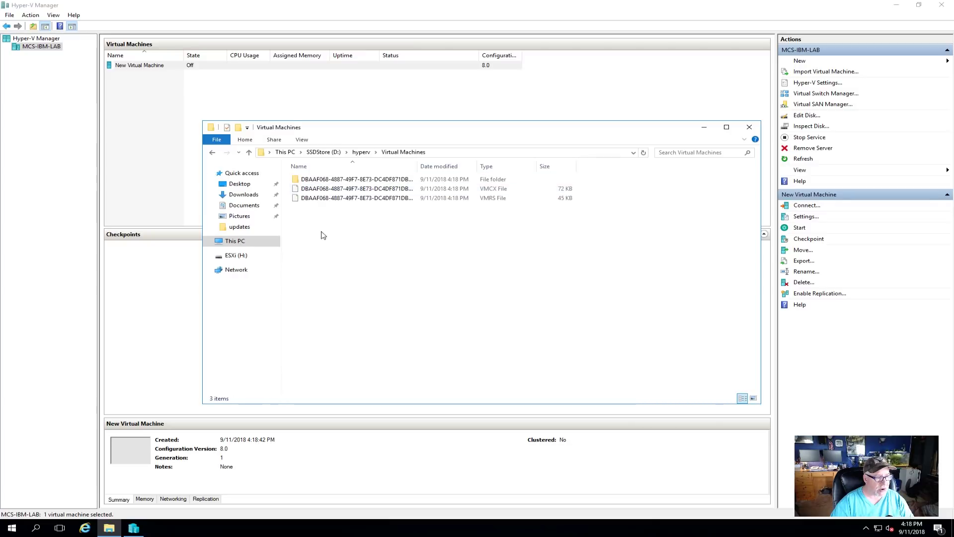
{"action": "left_click_drag", "start_coordinate": [417, 166], "coordinate": [492, 166]}
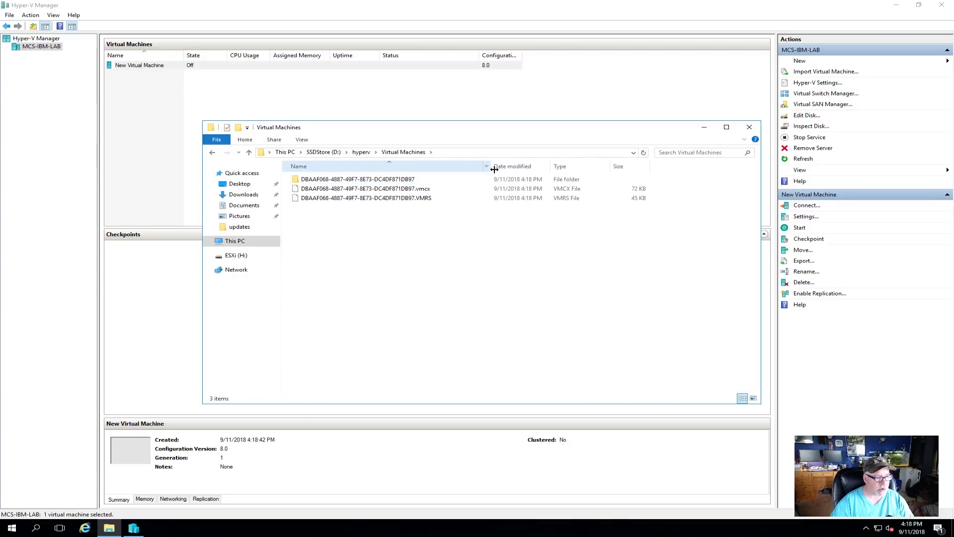
{"action": "double_click", "coordinate": [334, 182]}
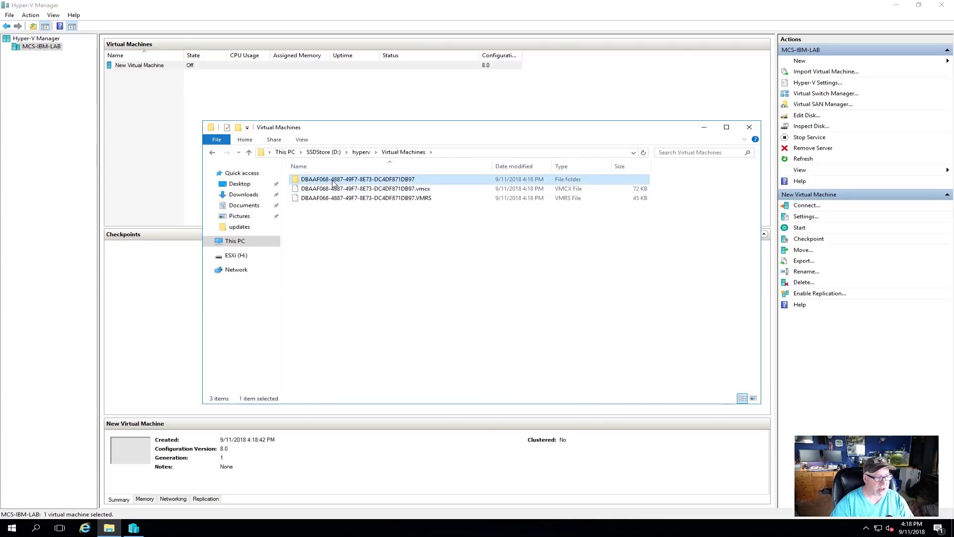
{"action": "left_click", "coordinate": [213, 153]}
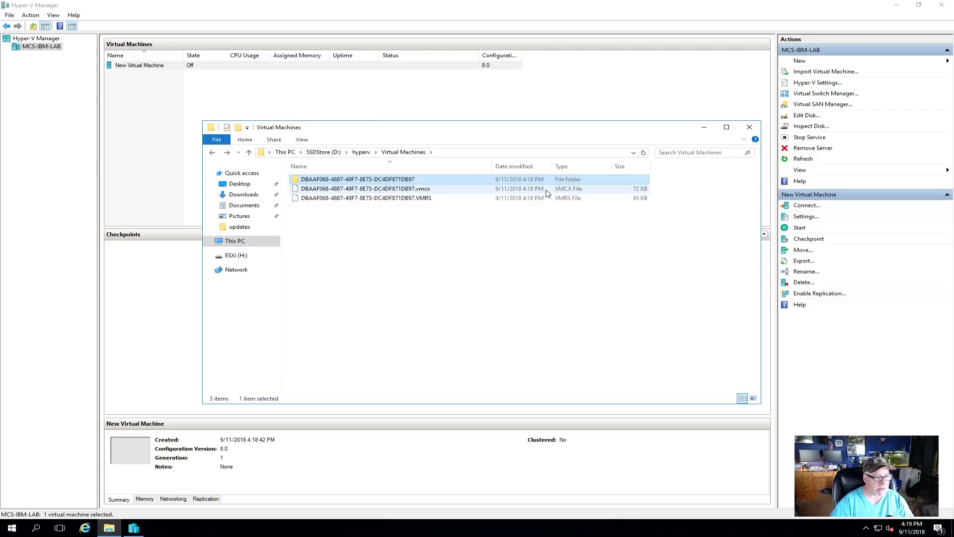
{"action": "left_click", "coordinate": [749, 127]}
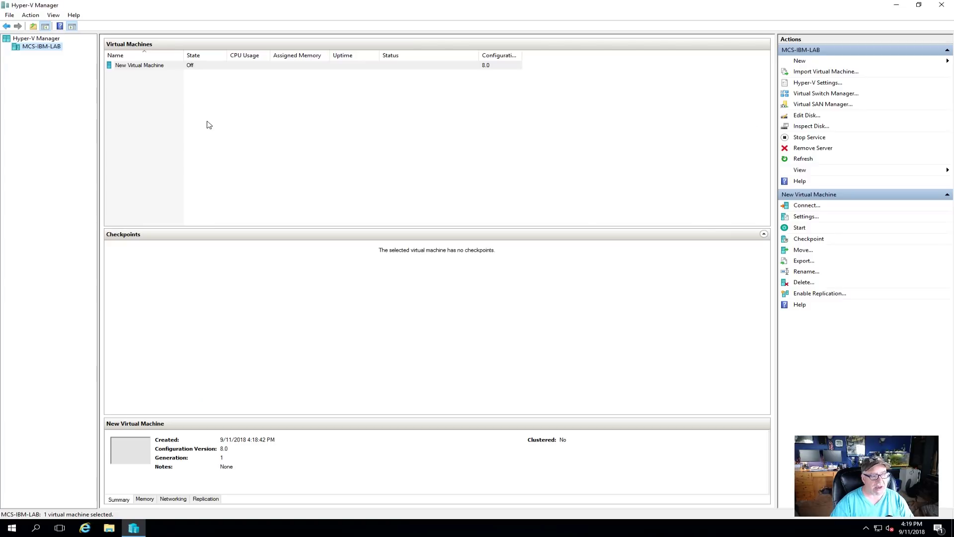
- Delete New Virtual Machine from the server and confirm the deletion
{"action": "right_click", "coordinate": [158, 68]}
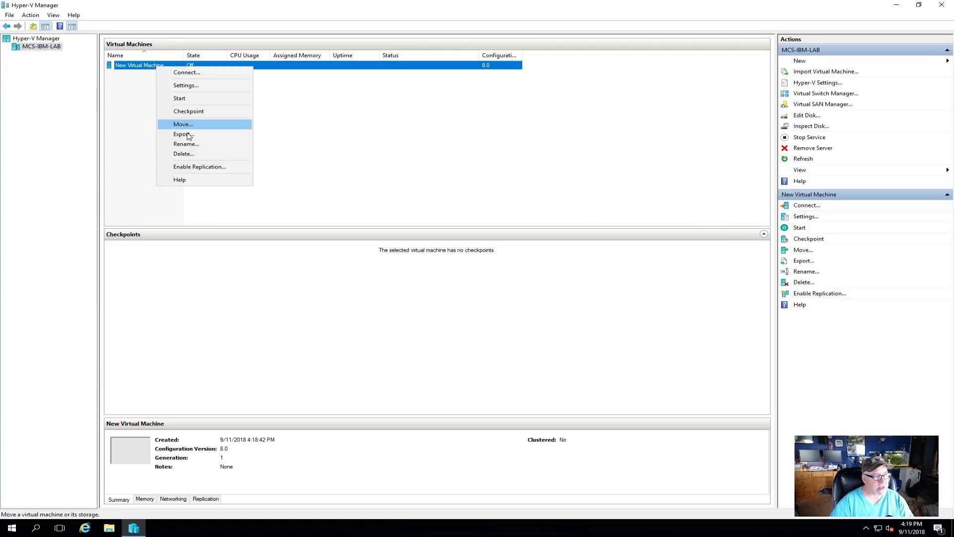
{"action": "left_click", "coordinate": [191, 155]}
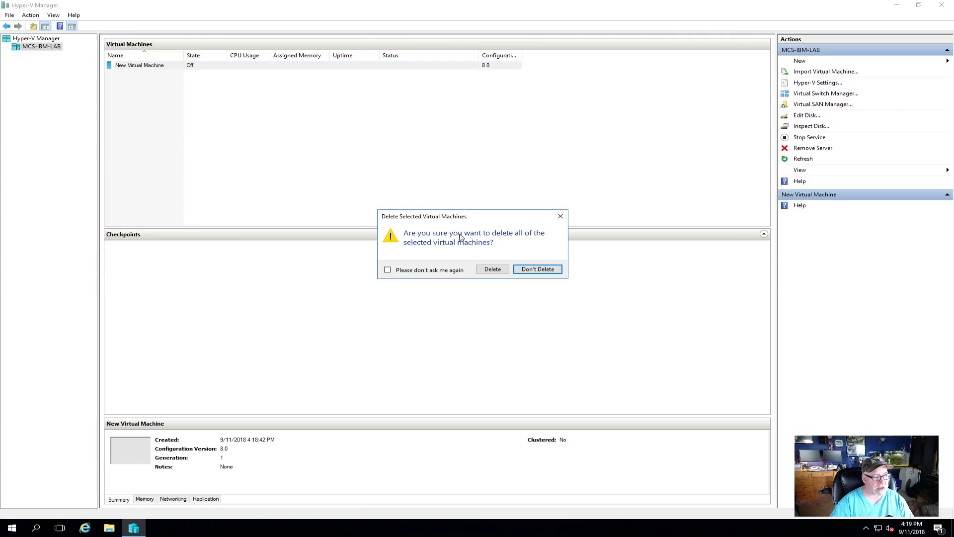
{"action": "left_click", "coordinate": [483, 269]}
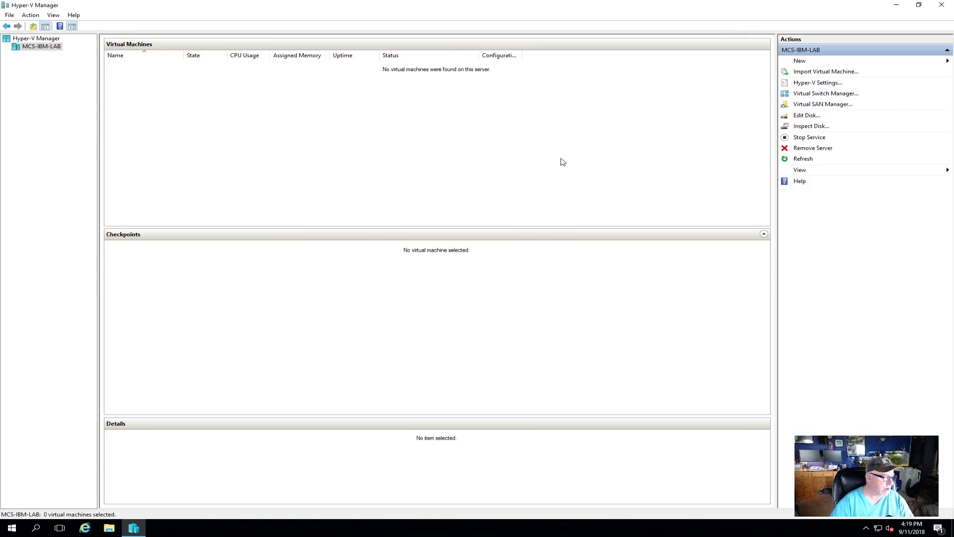
- Delete the leftover New Virtual Machine disk image from D:\hyperv\vhd, then close File Explorer
{"action": "left_click", "coordinate": [108, 528]}
{"action": "left_click", "coordinate": [242, 245]}
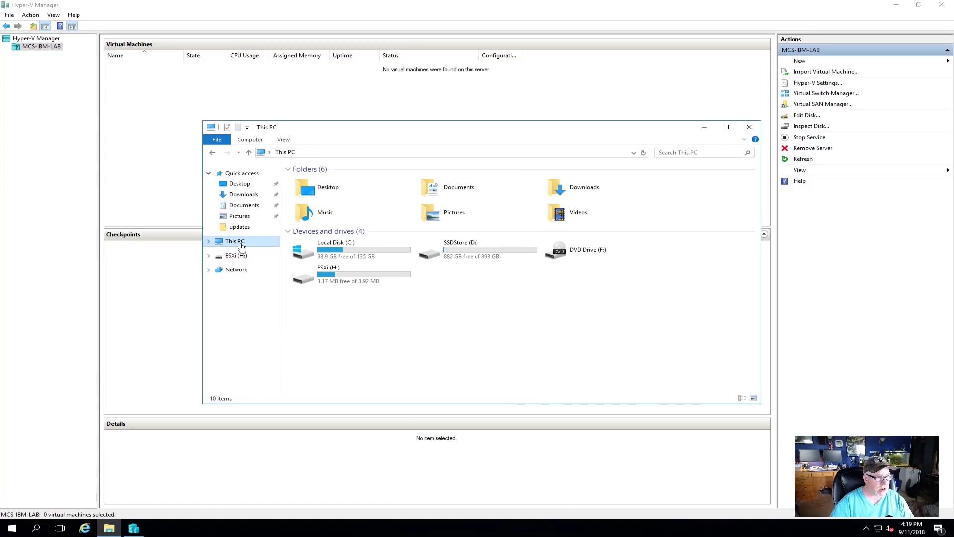
{"action": "double_click", "coordinate": [478, 254]}
{"action": "double_click", "coordinate": [312, 183]}
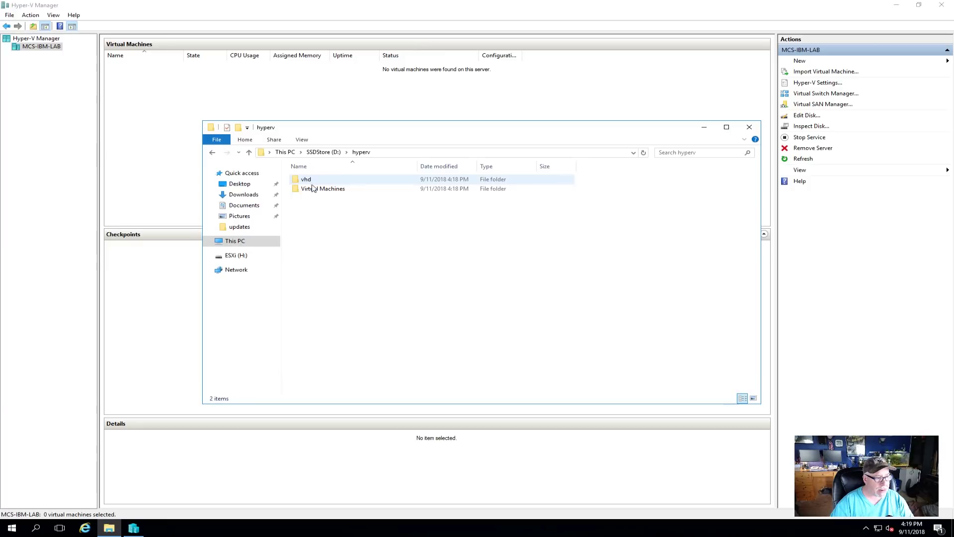
{"action": "double_click", "coordinate": [313, 182]}
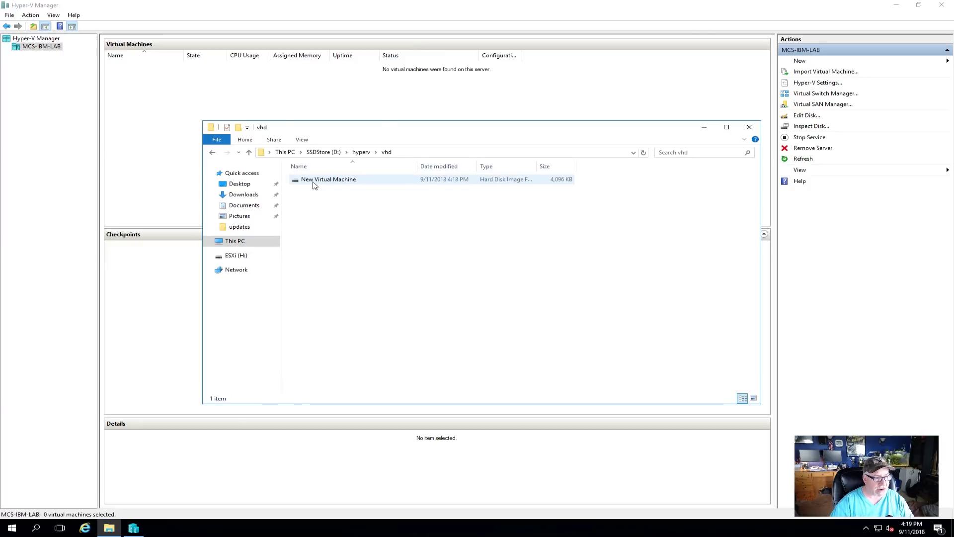
{"action": "right_click", "coordinate": [313, 184]}
{"action": "left_click", "coordinate": [403, 276]}
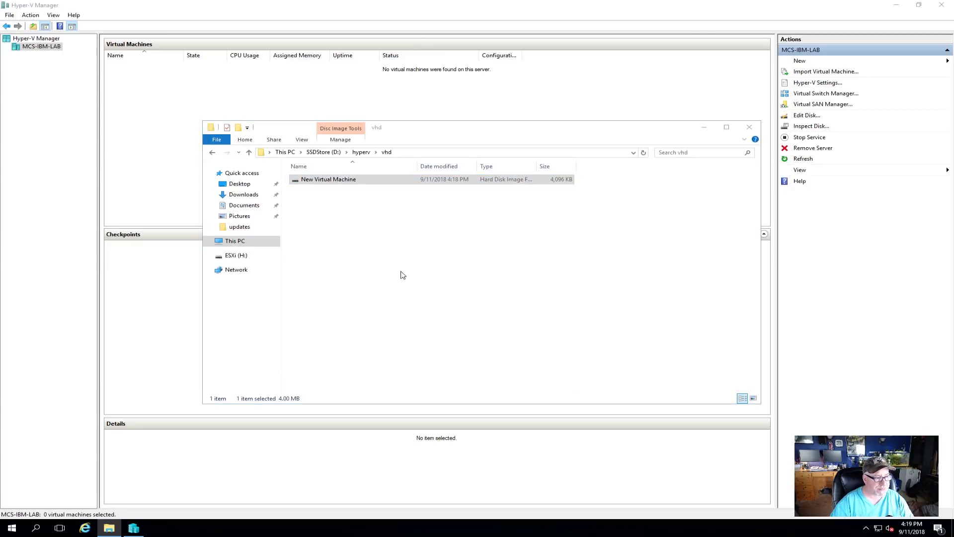
{"action": "left_click", "coordinate": [749, 128]}
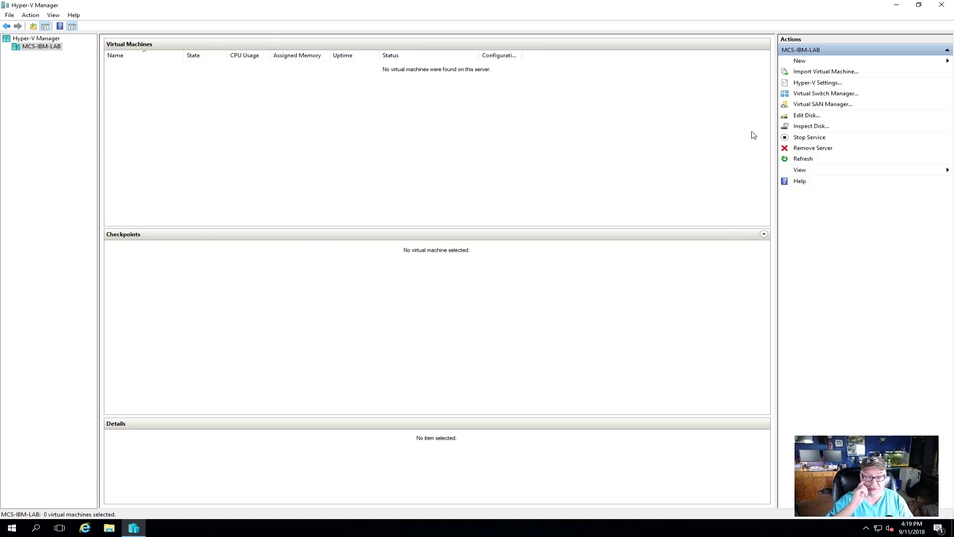